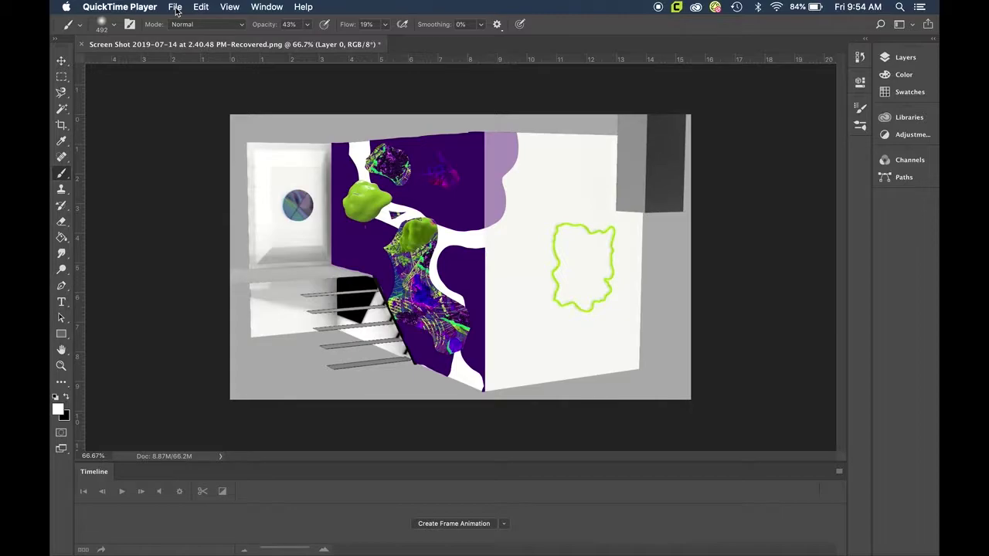
Bring Photoshop forward and choose File > Import > Video Frames to Layers
click(175, 8)
click(152, 267)
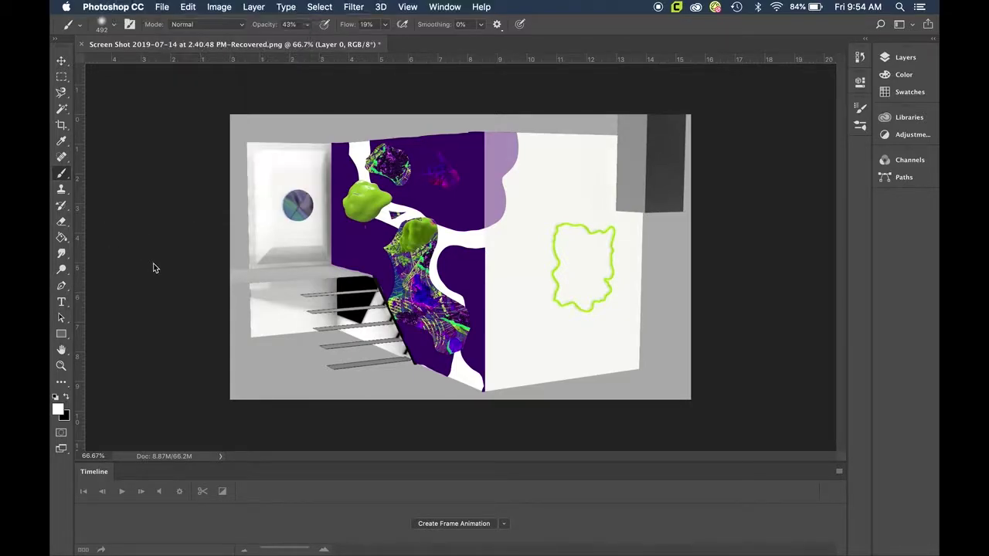
click(161, 6)
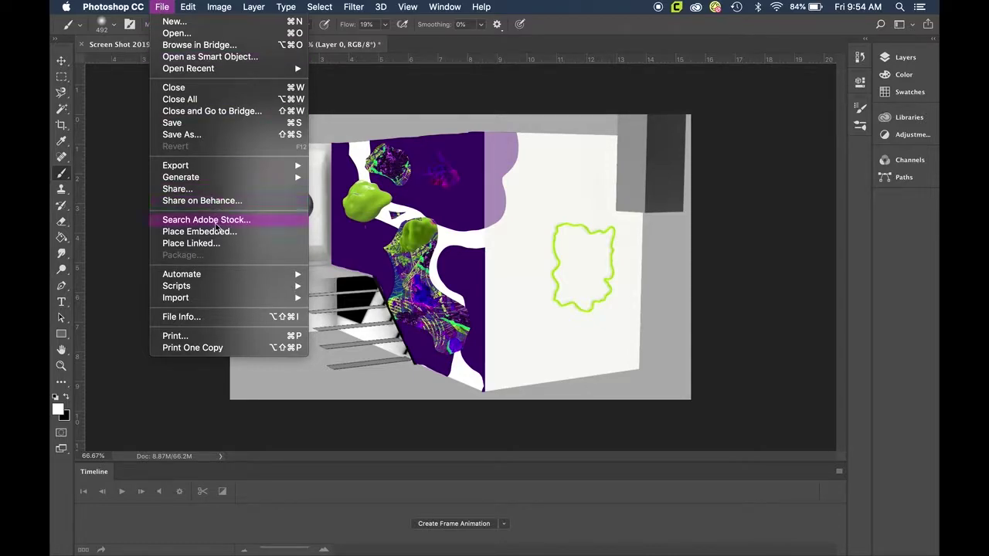
mouse_move(226, 298)
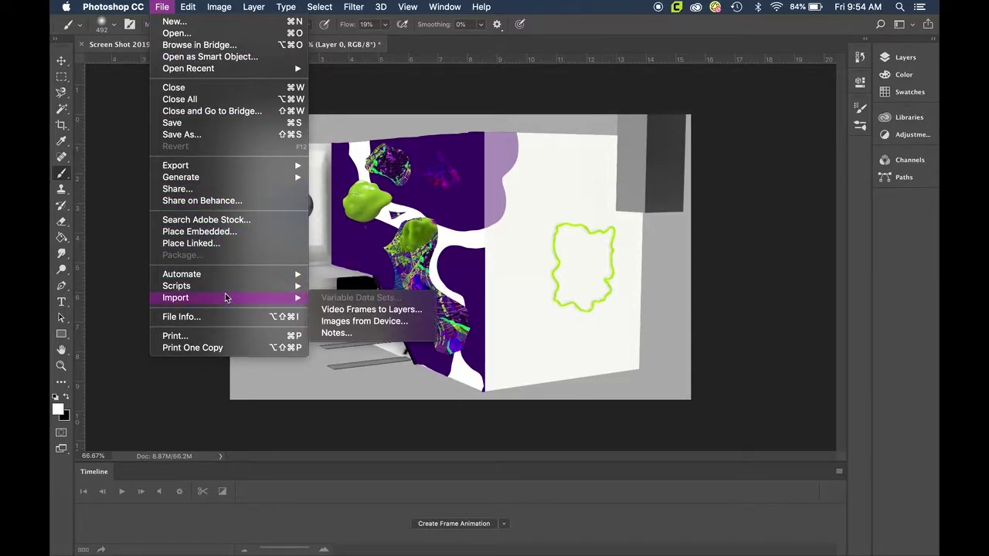
click(326, 311)
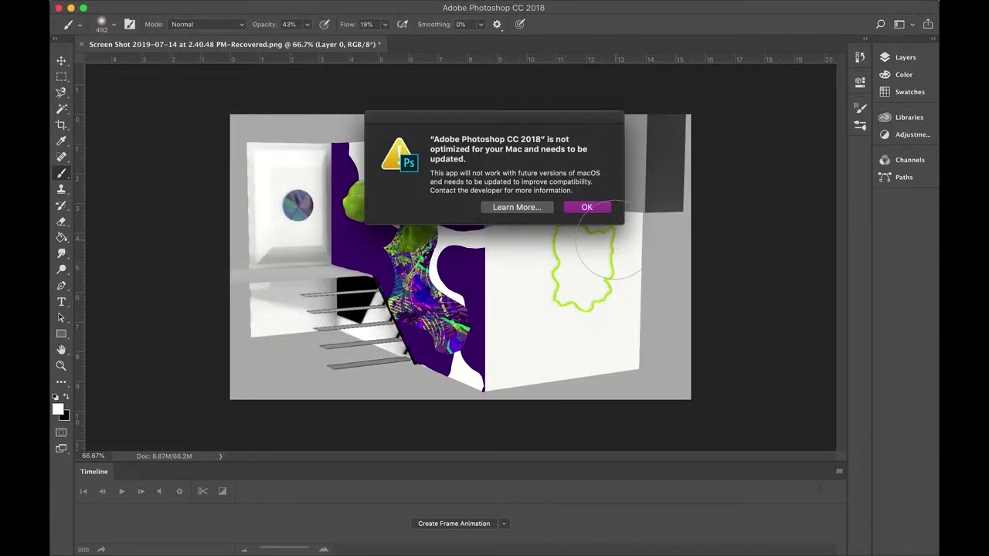
Dismiss the alert and open videoplayback.mp4 from the Desktop
click(587, 207)
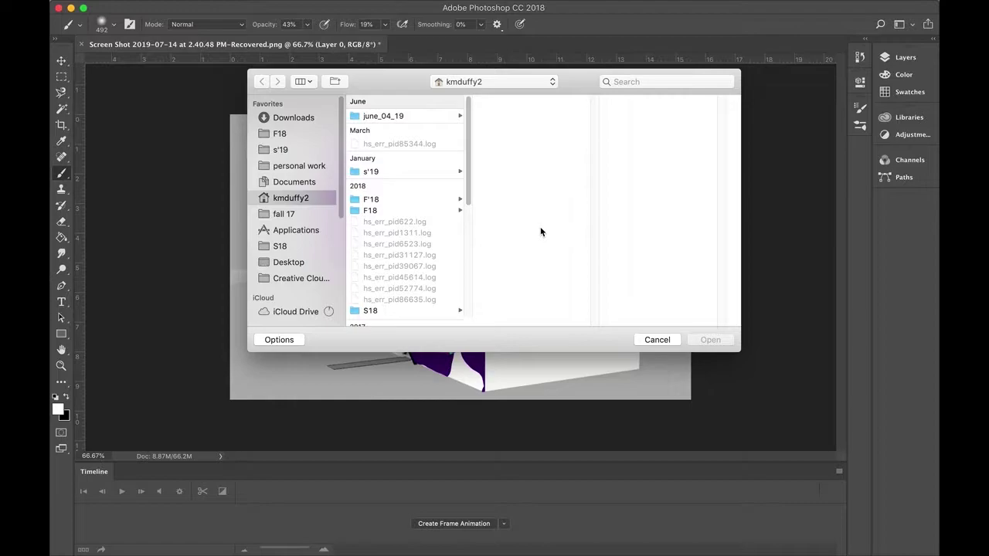
scroll(294, 254, down, 2)
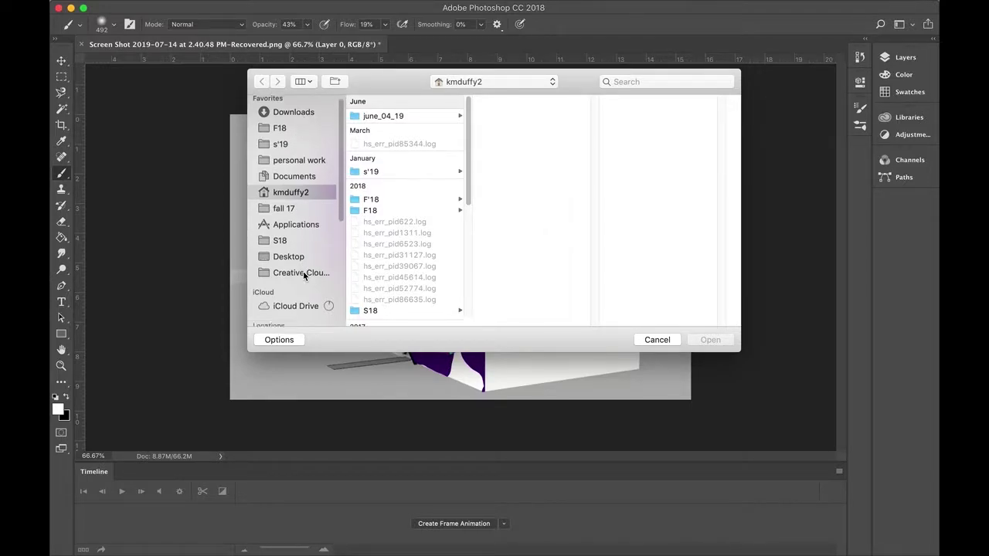
scroll(303, 275, up, 2)
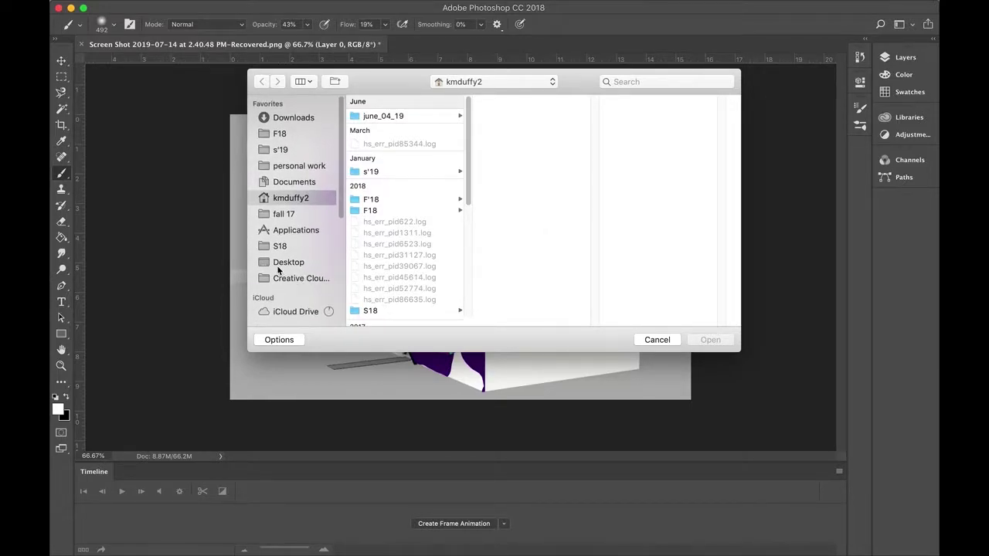
click(302, 267)
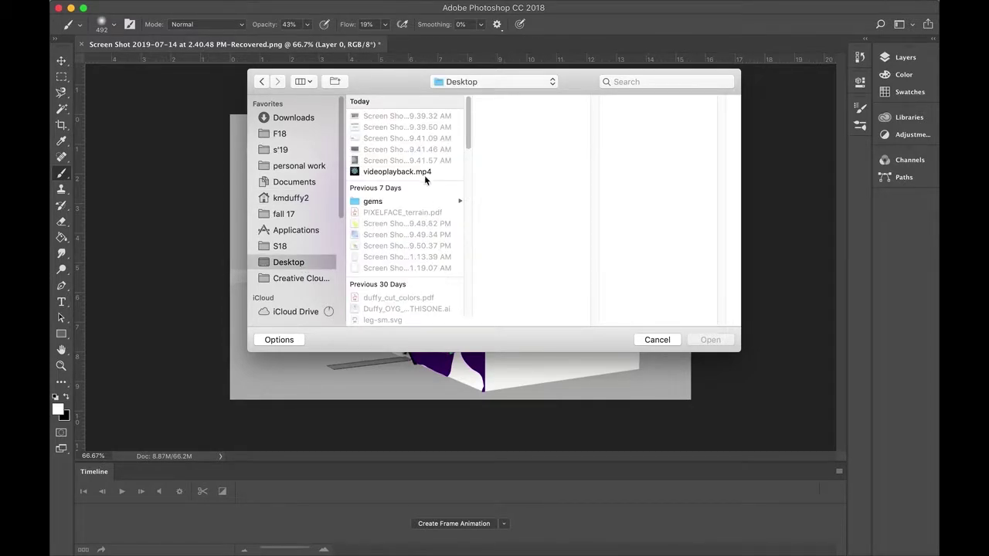
click(425, 172)
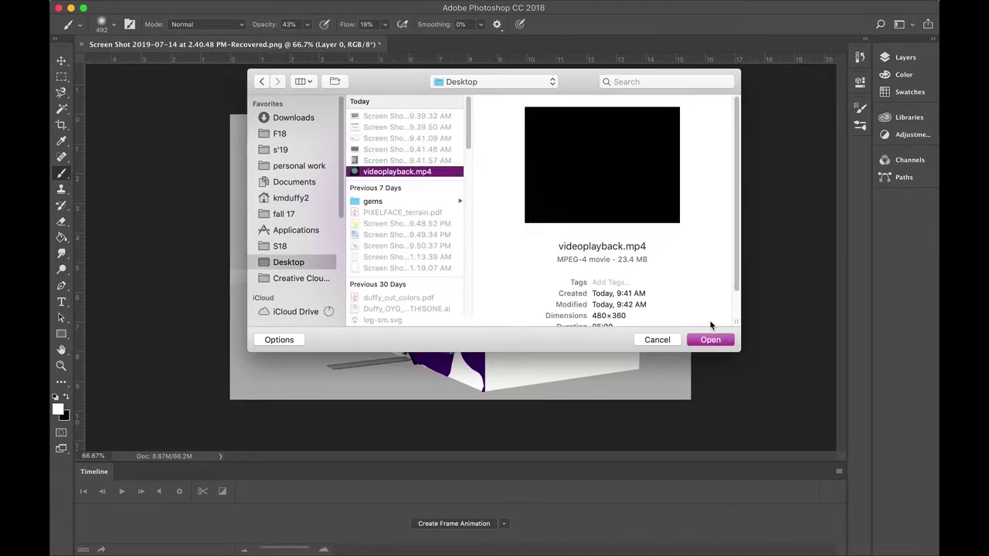
click(710, 340)
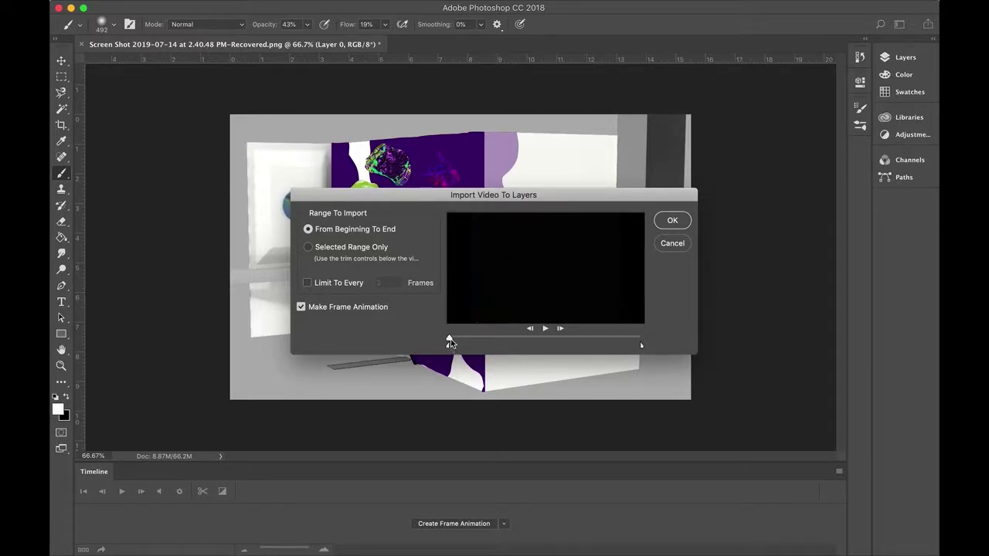
Trim the import to a short range and keep only every 8th frame
drag(450, 341, 495, 345)
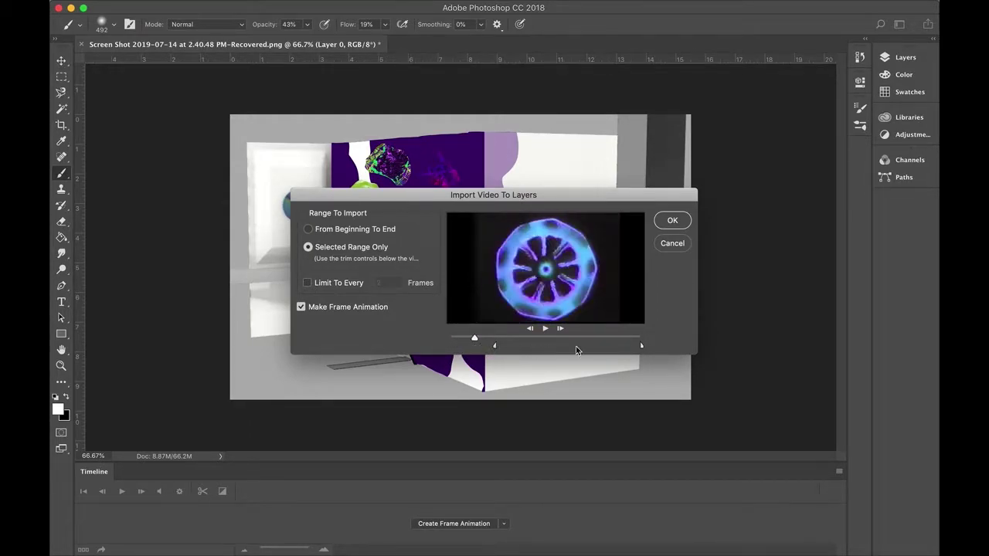
drag(641, 346, 502, 340)
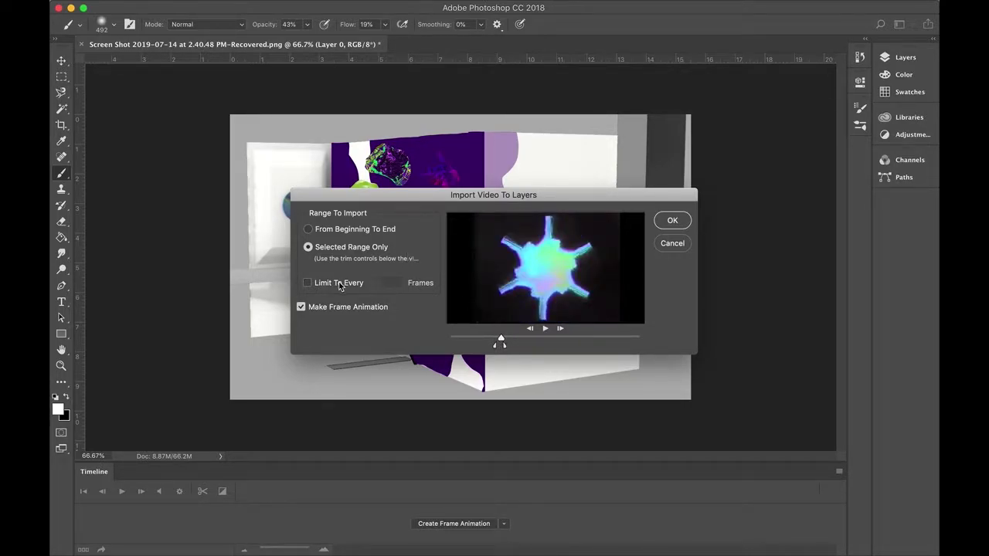
double_click(389, 284)
text(8)
Import the frames and review the 40 kaleidoscope layers in the Layers panel
click(673, 222)
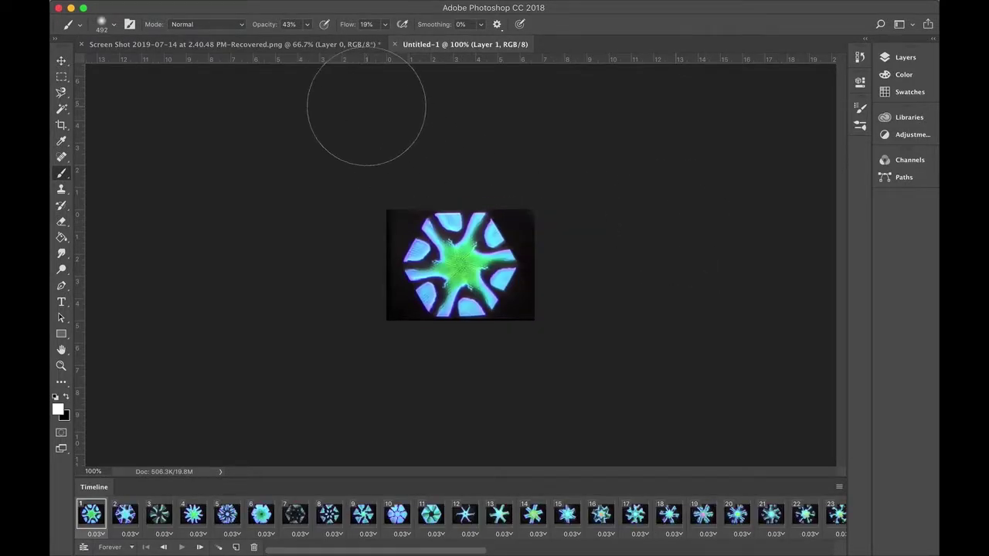
scroll(640, 515, right, 5)
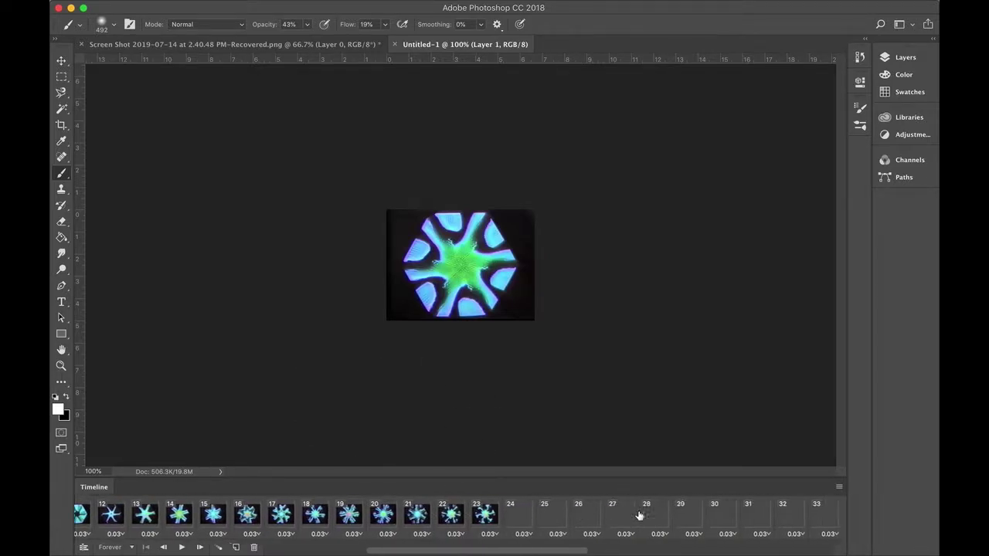
scroll(639, 515, right, 5)
scroll(640, 516, left, 8)
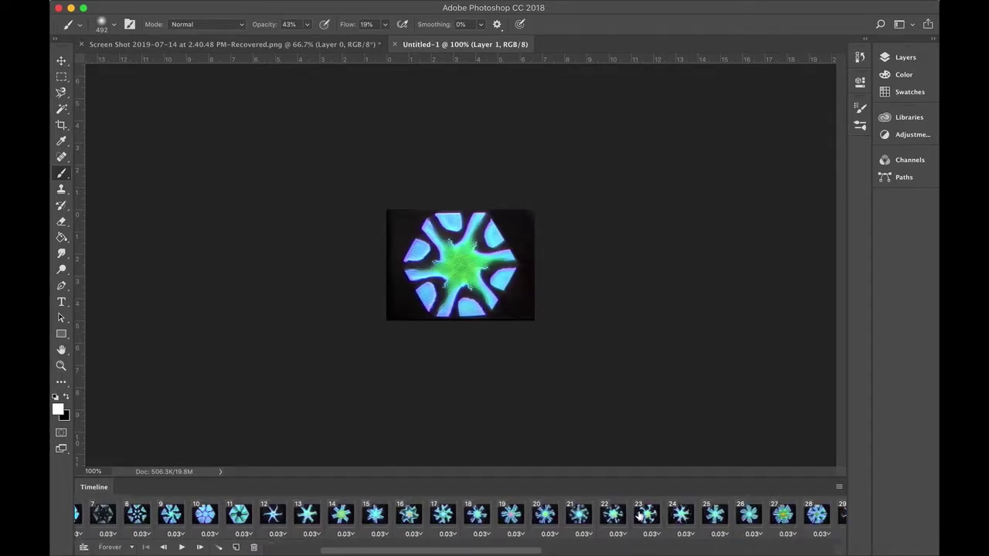
scroll(640, 516, left, 3)
scroll(640, 515, right, 6)
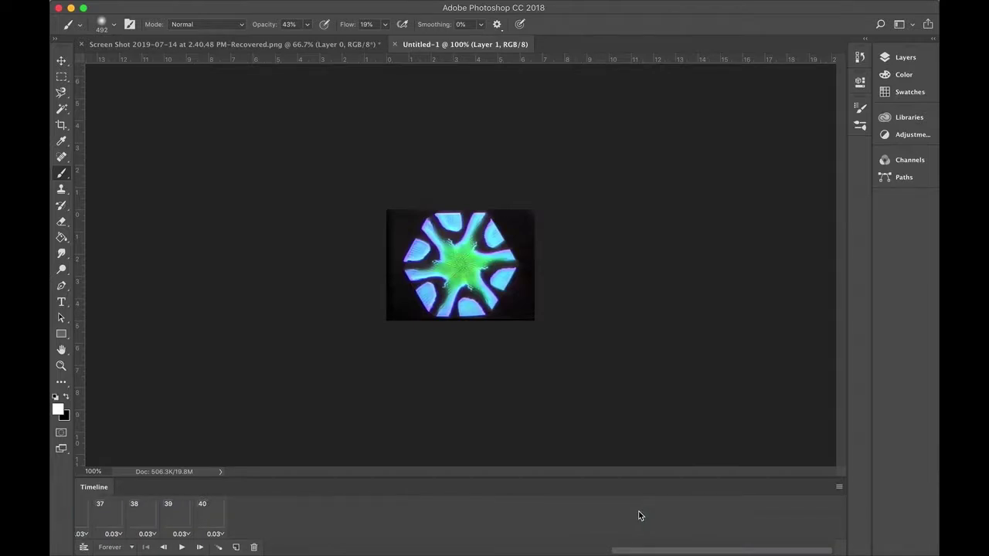
scroll(640, 515, left, 5)
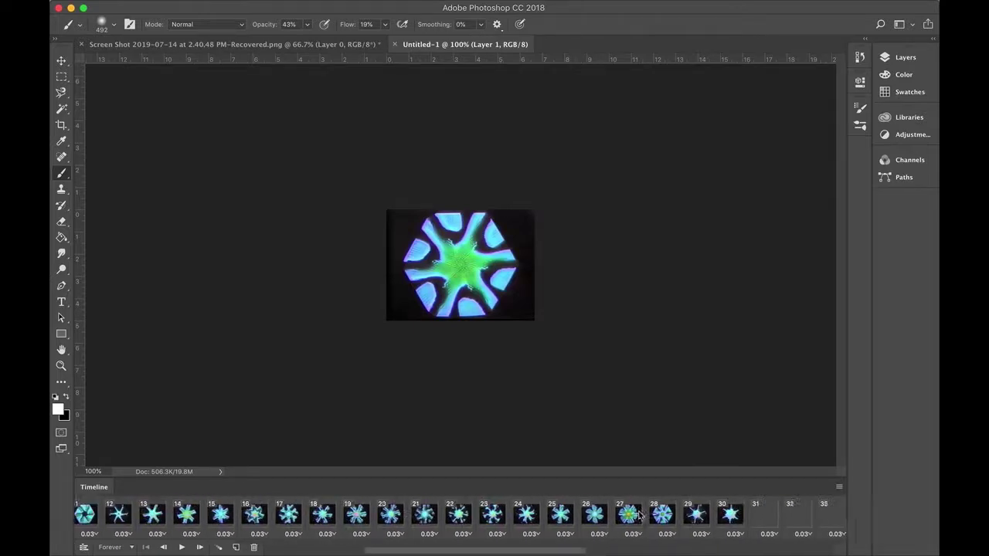
click(896, 61)
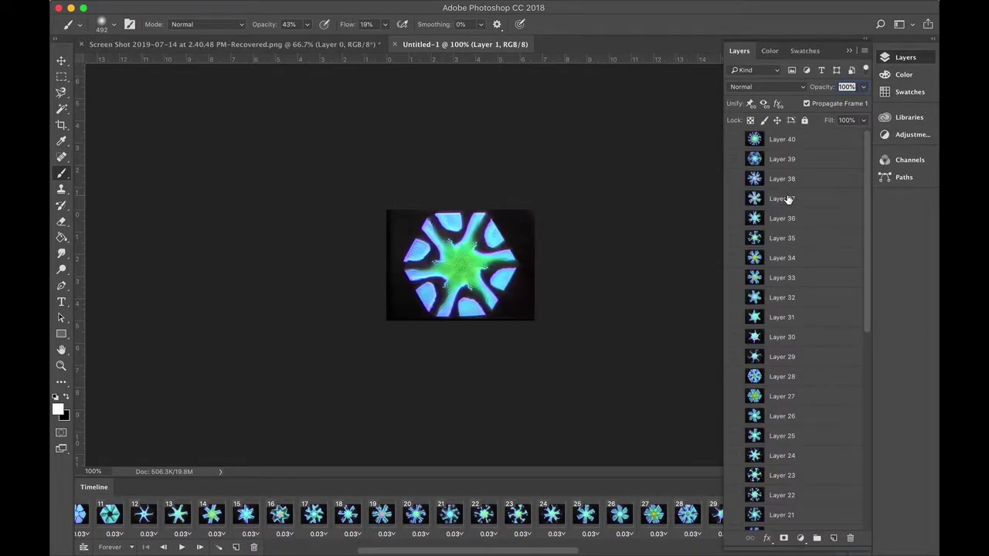
scroll(765, 502, down, 6)
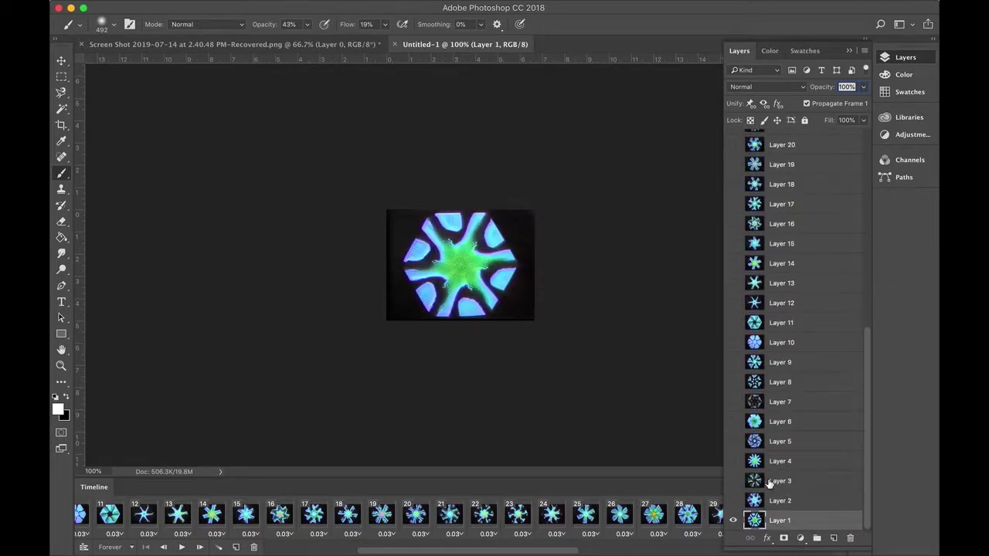
scroll(768, 484, up, 6)
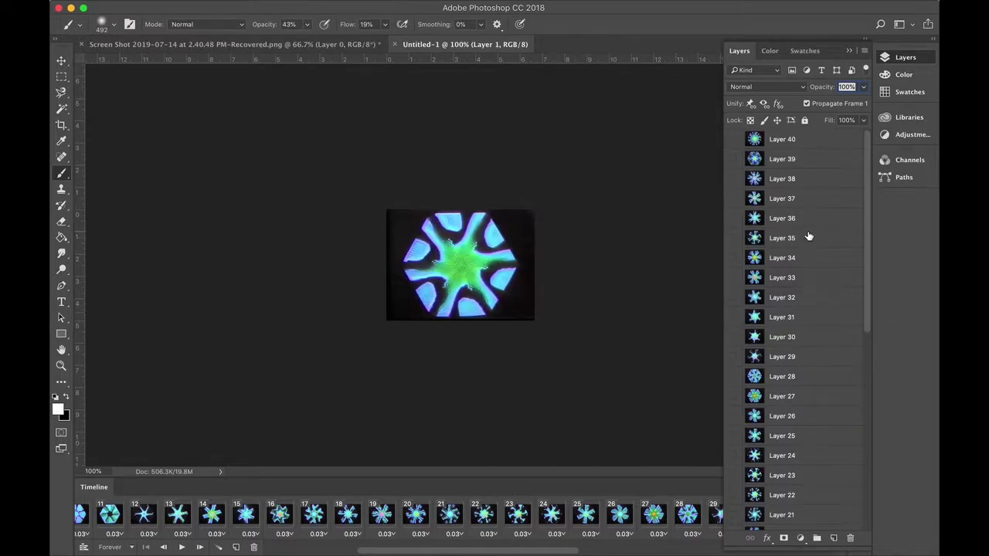
click(849, 51)
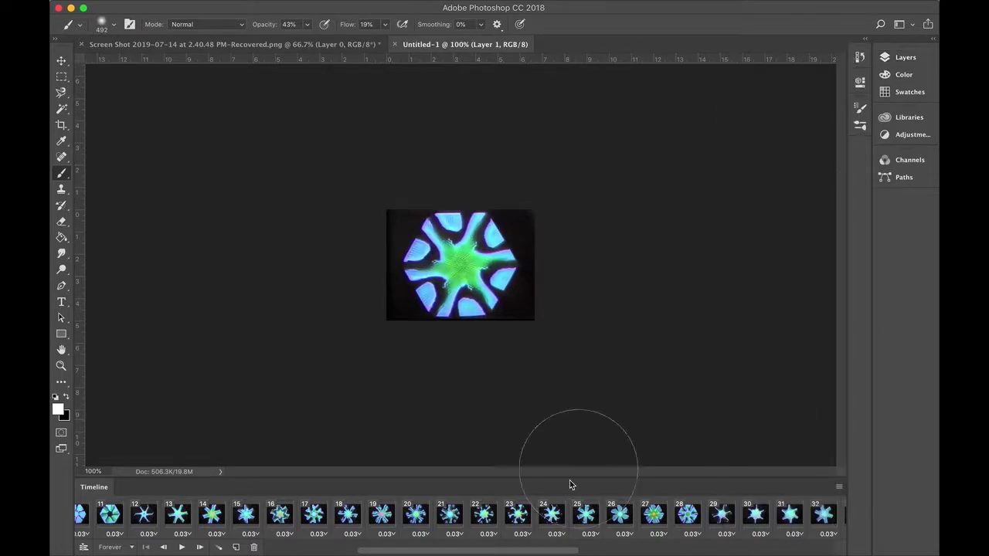
scroll(339, 522, left, 5)
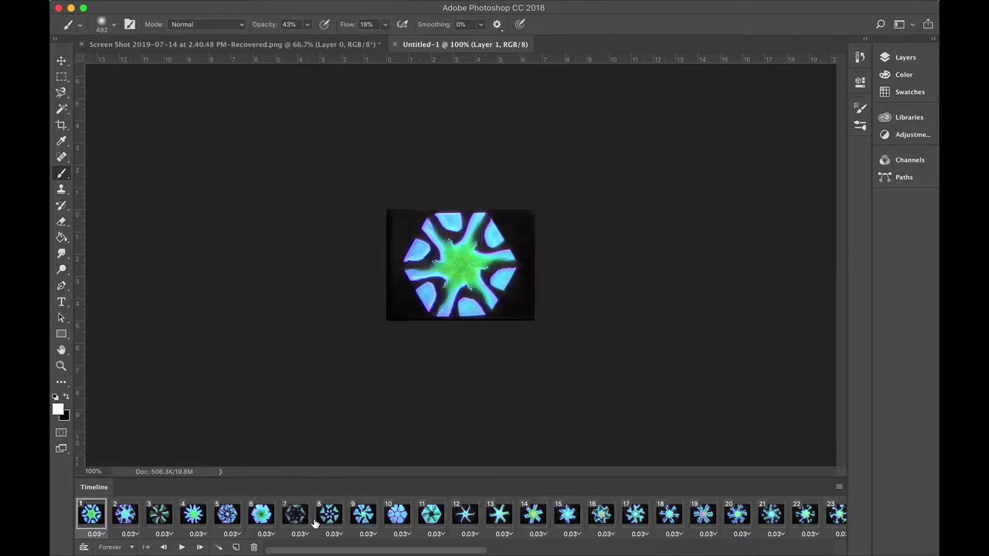
Keep the Timeline shown, then play and stop the frame animation
mouse_move(401, 3)
click(445, 7)
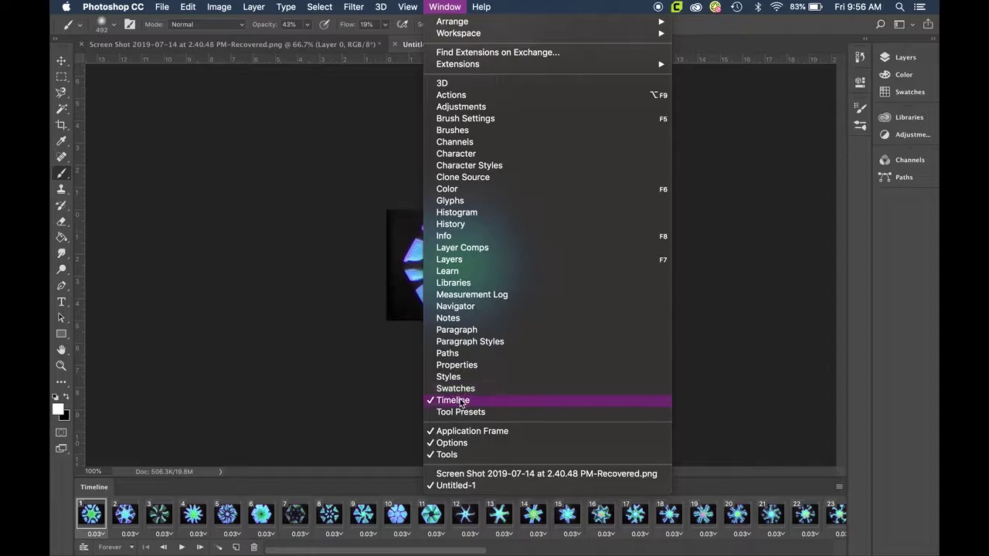
click(295, 386)
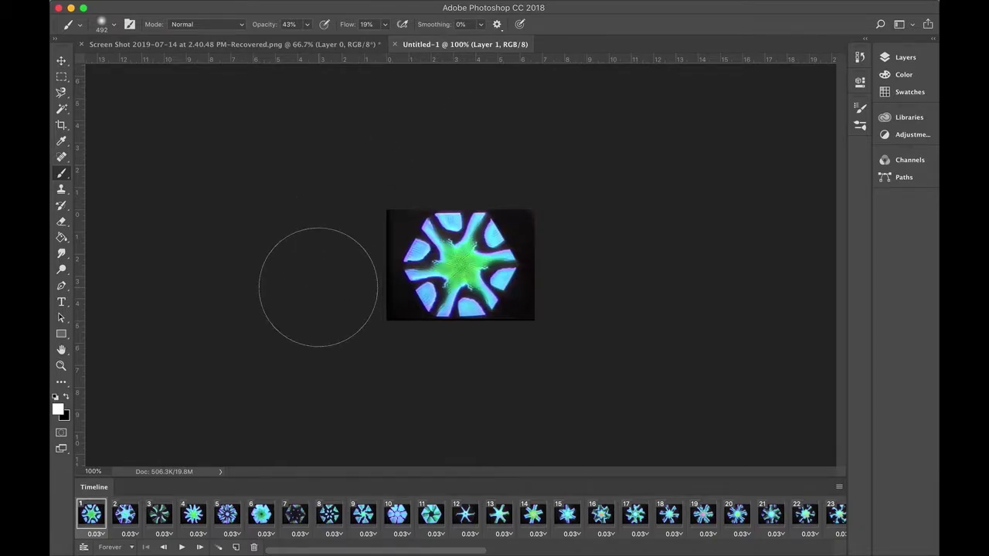
key(space)
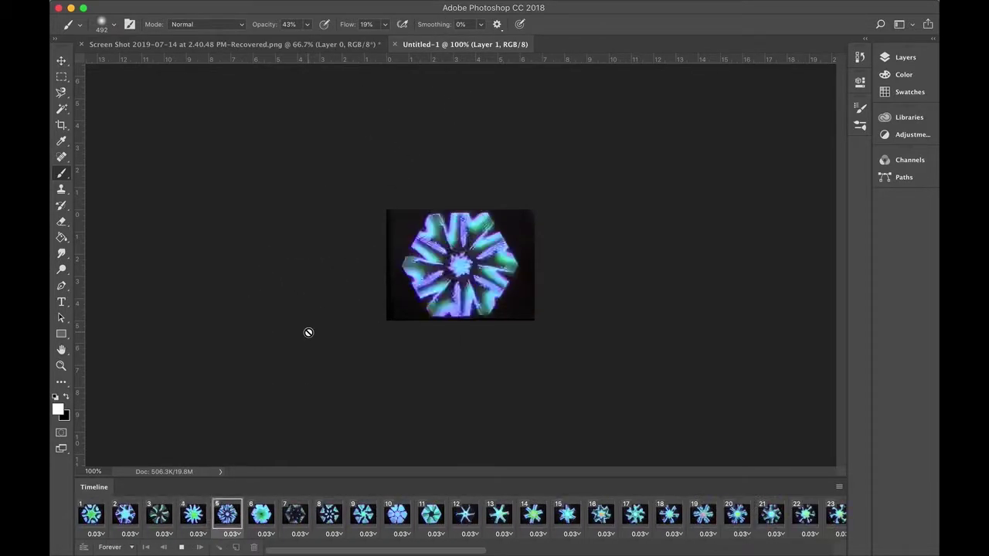
key(space)
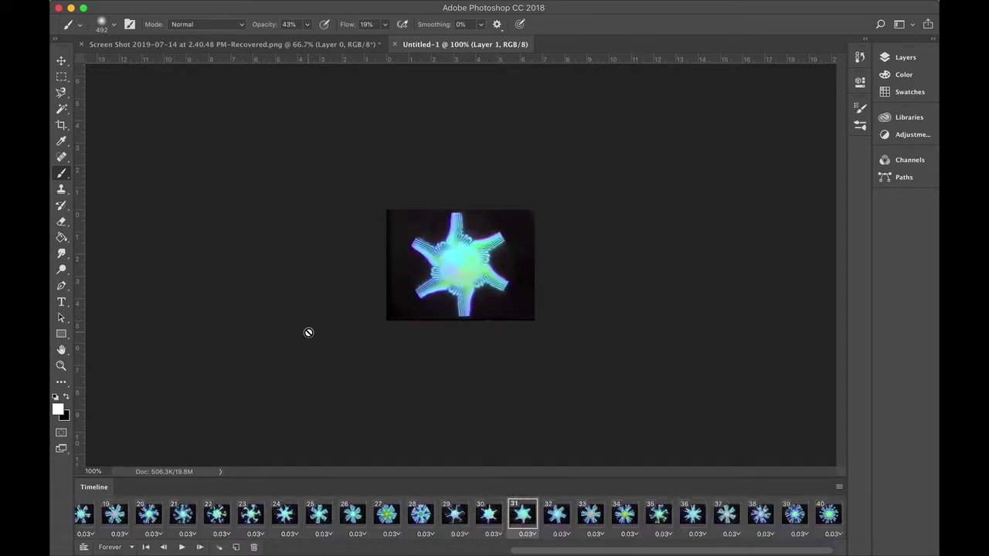
scroll(370, 511, left, 10)
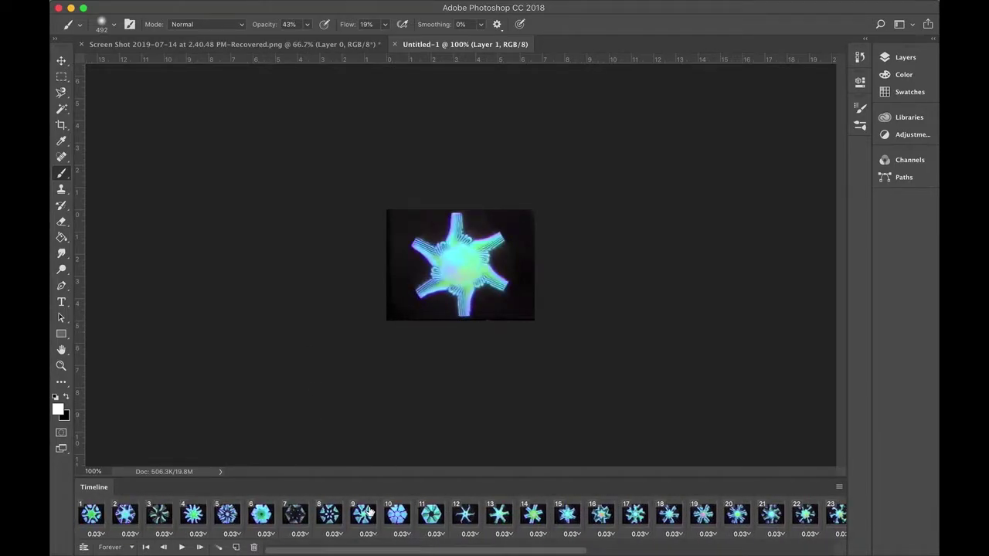
Select the even-numbered frames 2 through 24 in the Timeline
click(126, 516)
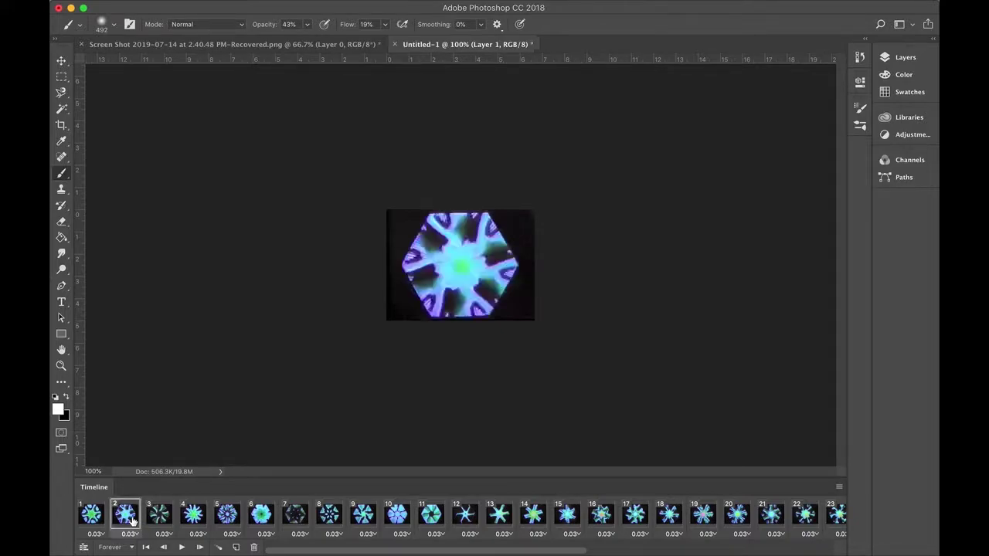
shift+click(195, 518)
shift+click(261, 526)
shift+click(323, 524)
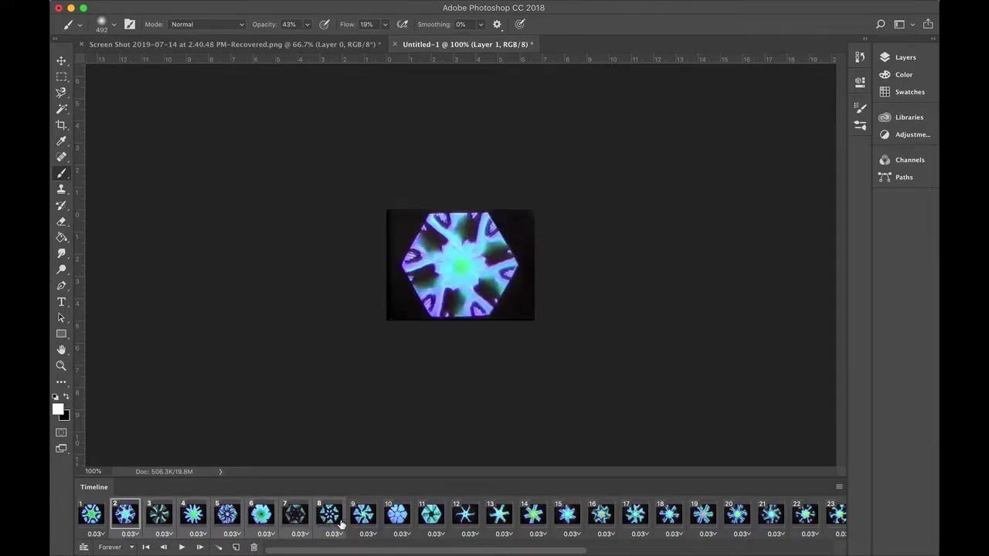
click(360, 516)
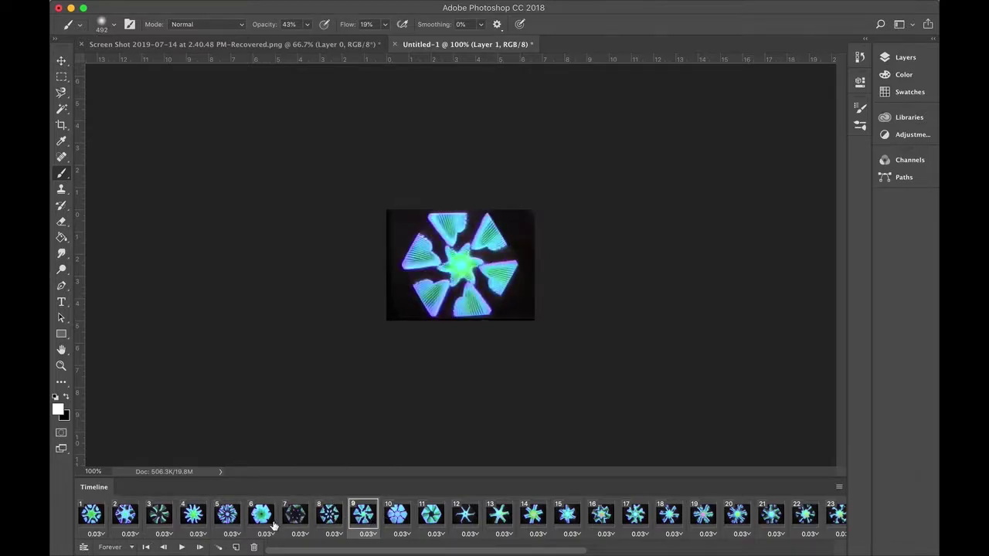
click(127, 519)
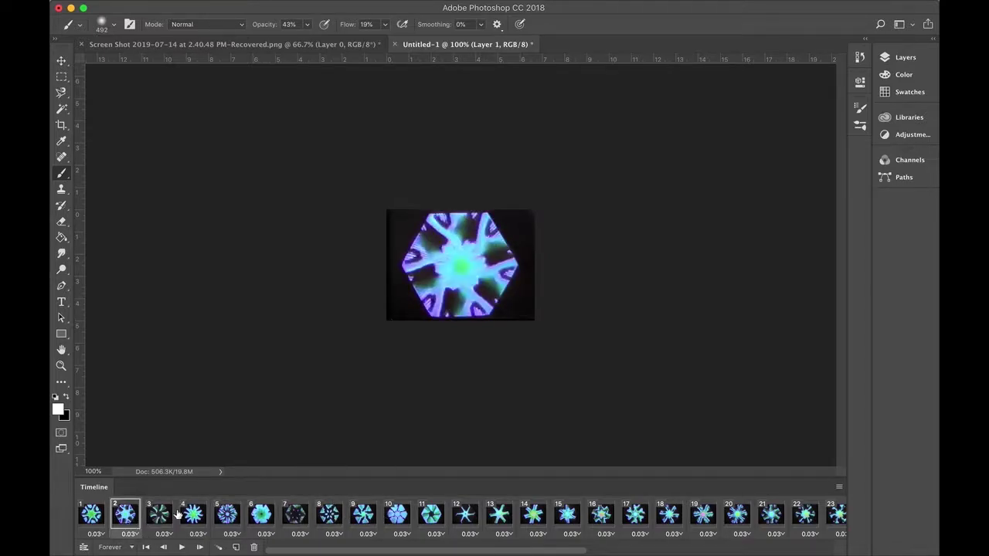
super+click(253, 521)
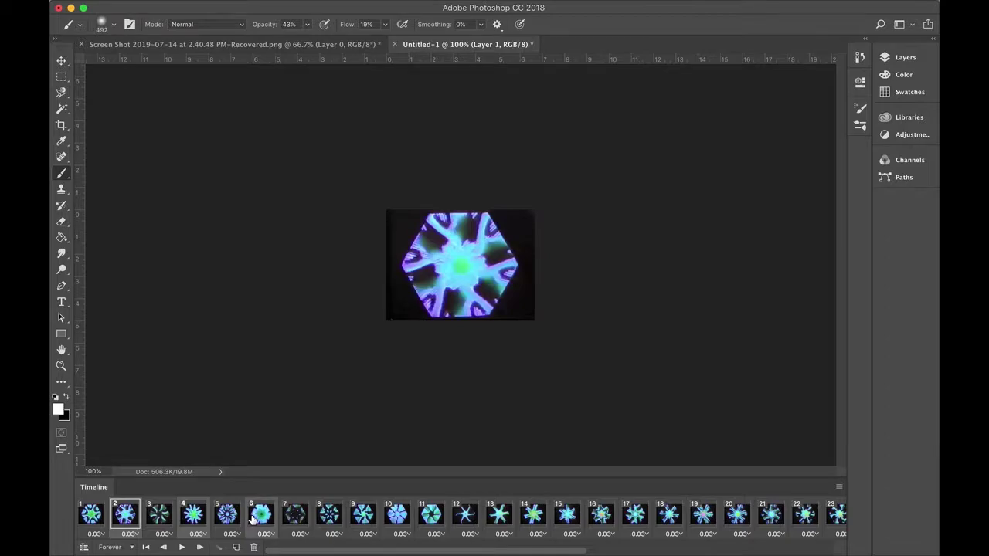
super+click(324, 522)
super+click(397, 522)
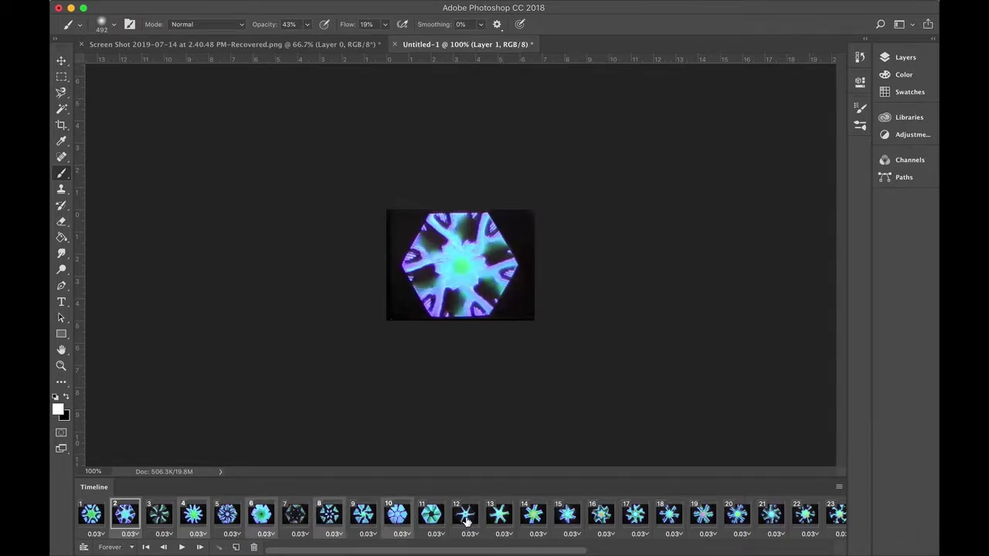
super+click(465, 523)
super+click(532, 522)
scroll(533, 522, right, 5)
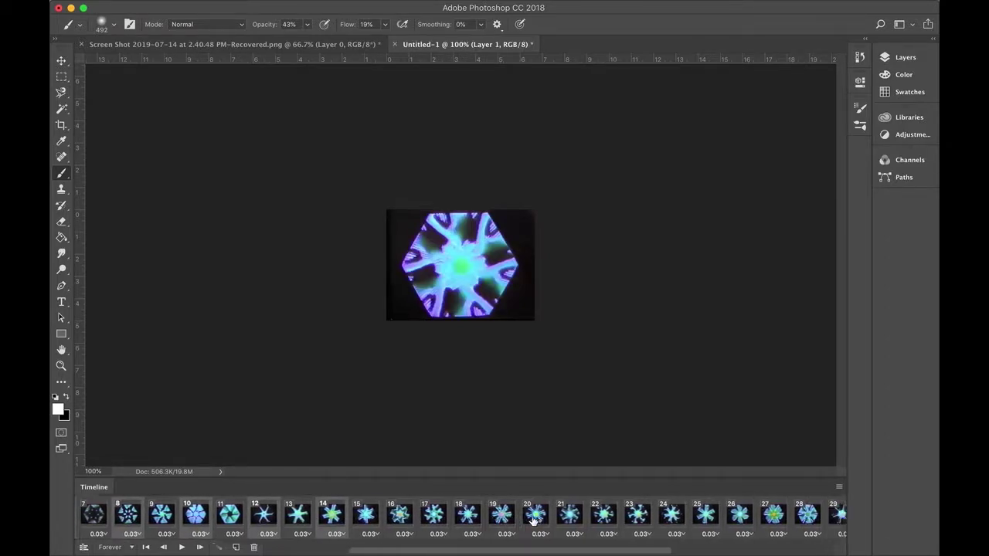
super+click(391, 523)
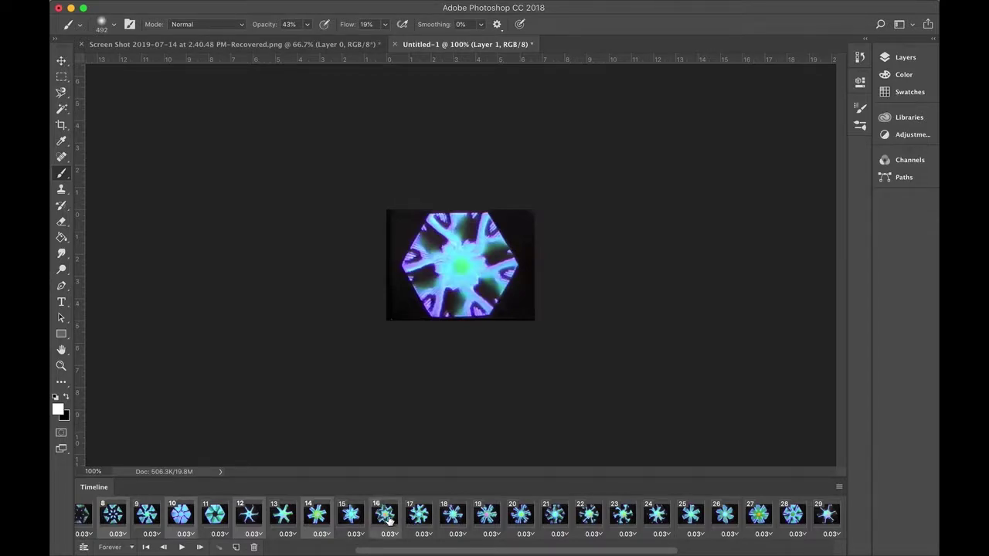
super+click(453, 522)
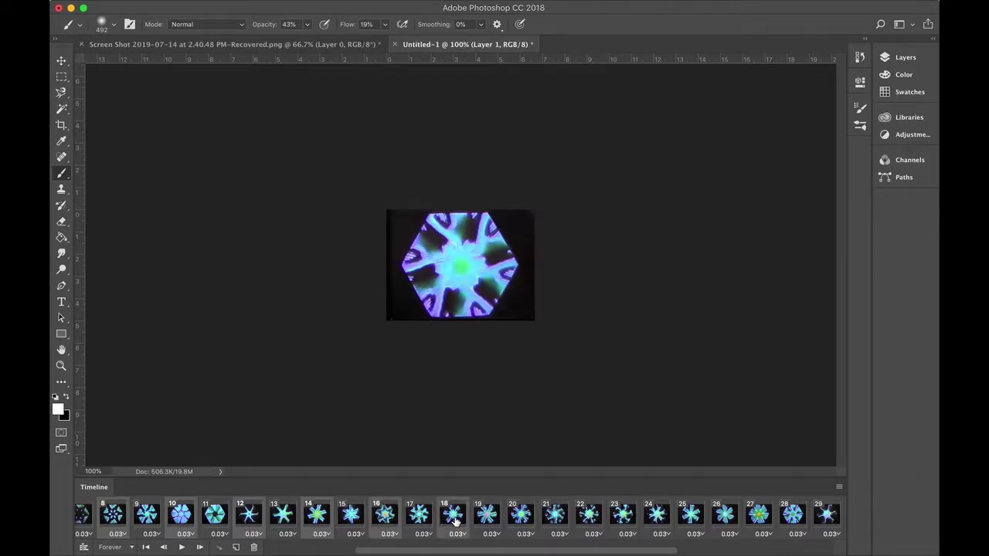
super+click(522, 522)
super+click(588, 523)
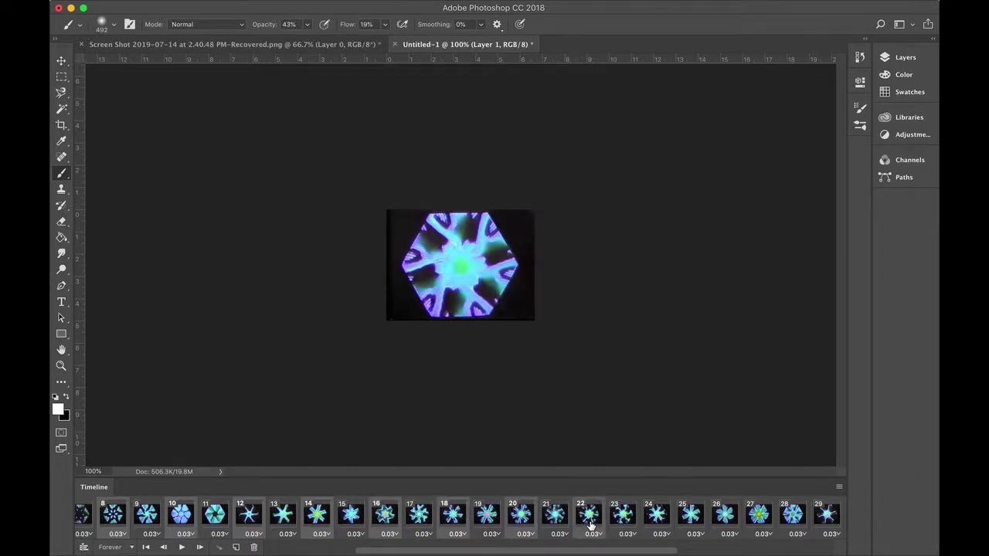
super+click(659, 520)
Add frames 26–39 to the selection and delete them, leaving 20 frames
scroll(711, 523, right, 5)
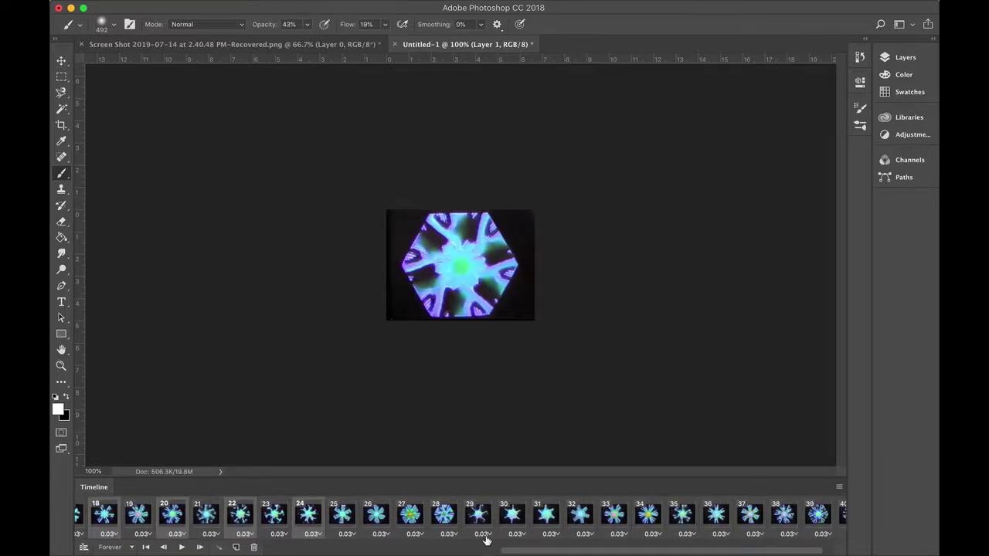
super+click(376, 523)
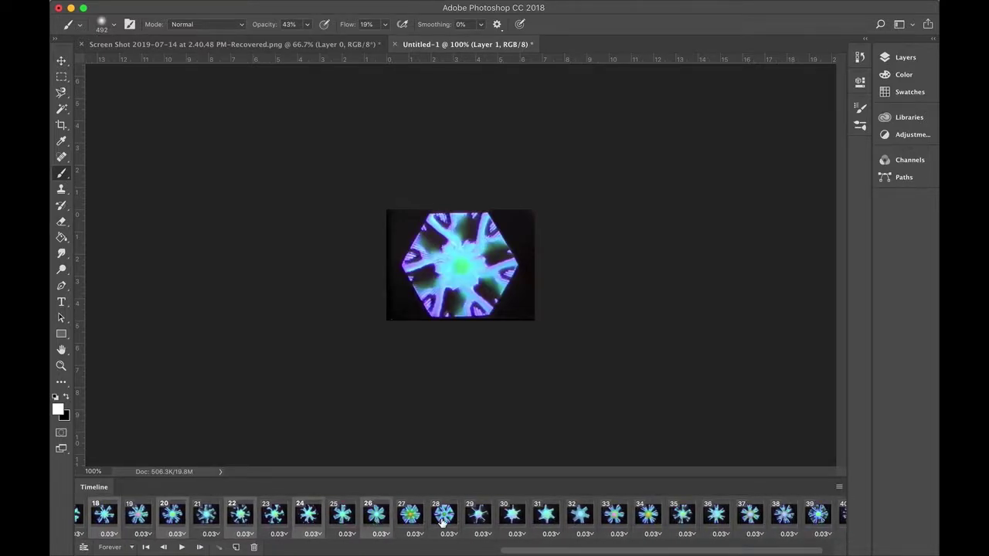
super+click(443, 522)
super+click(514, 517)
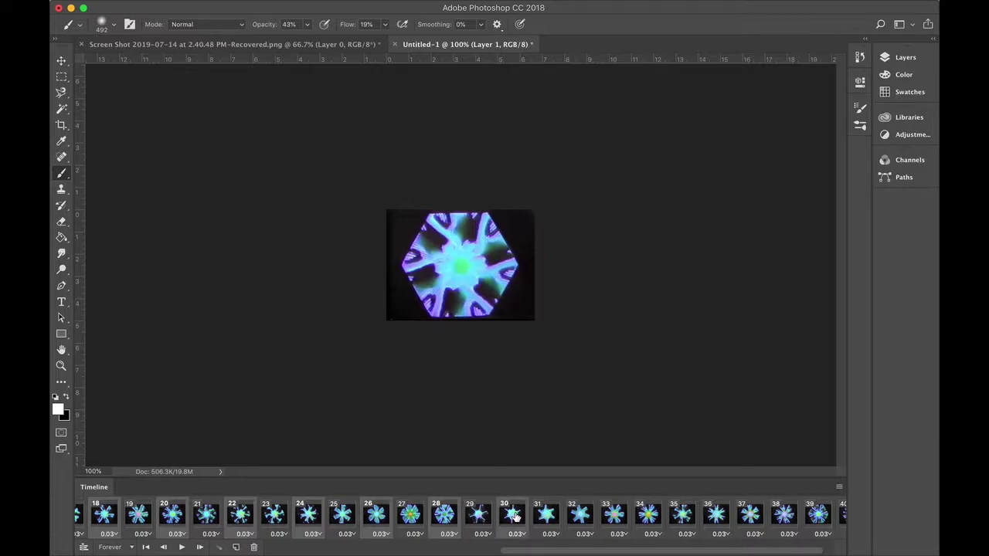
super+click(580, 516)
scroll(657, 521, right, 1)
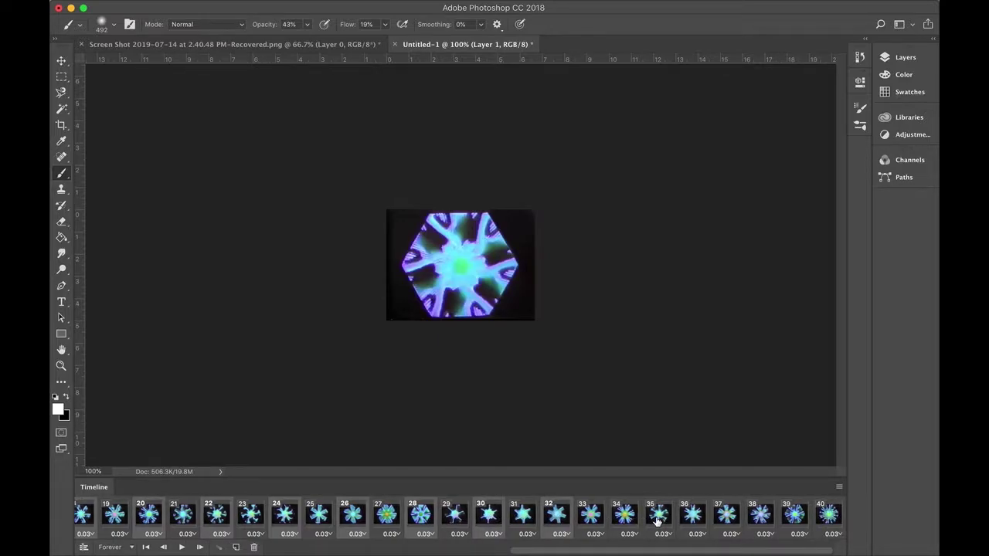
super+click(624, 521)
super+click(694, 519)
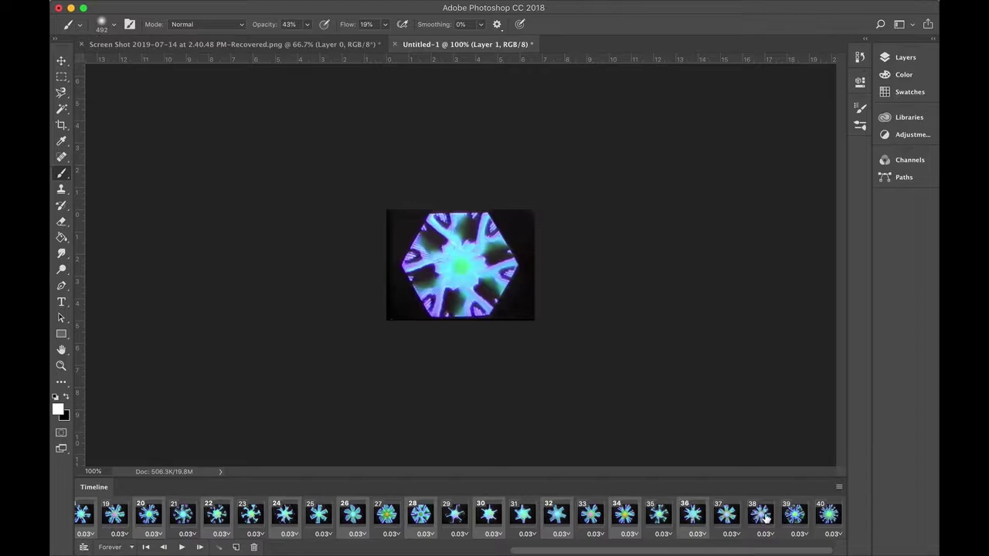
super+click(763, 519)
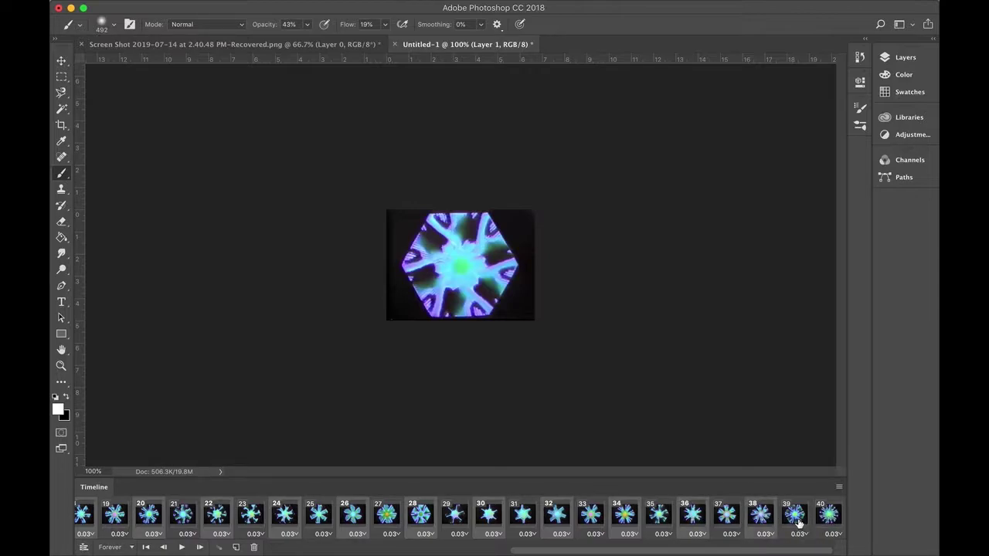
super+click(800, 526)
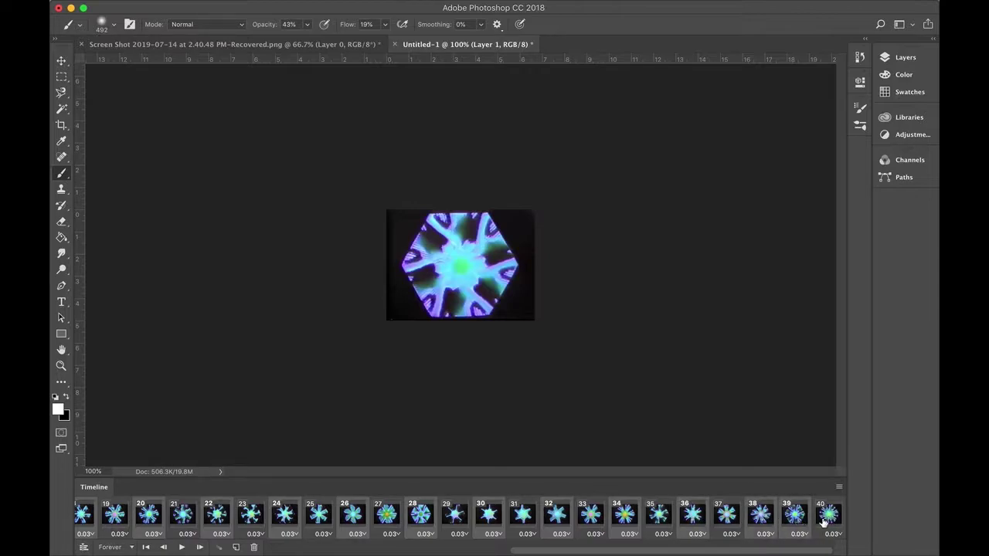
click(254, 549)
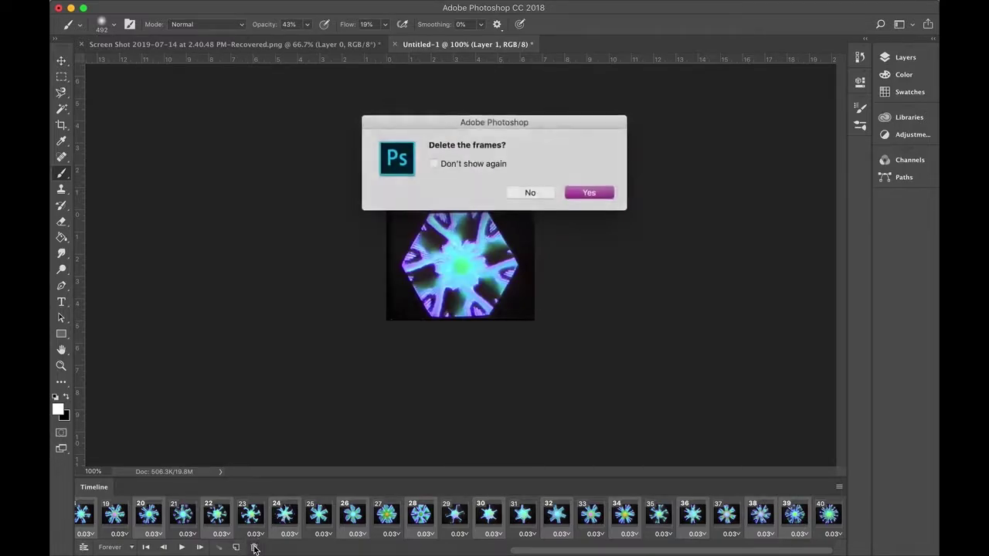
click(589, 192)
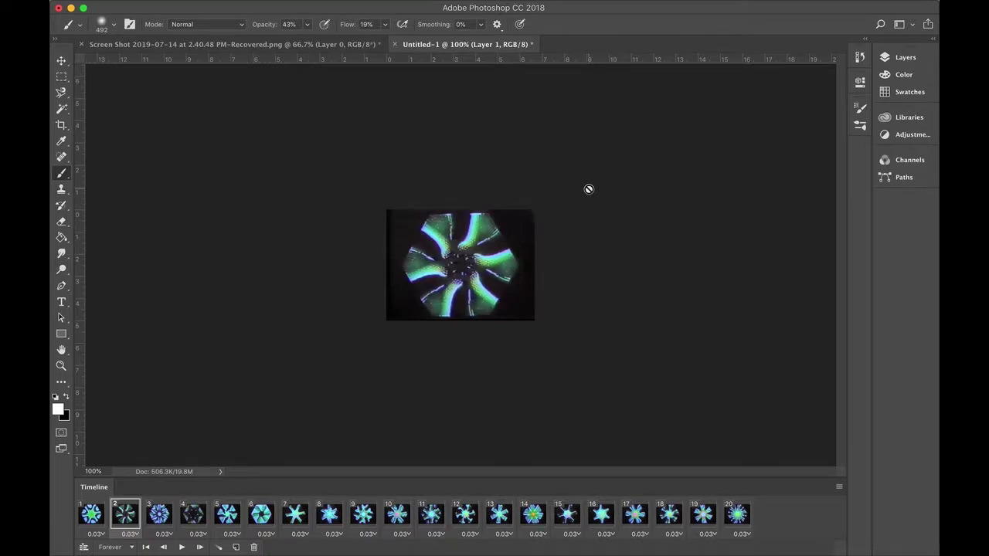
click(91, 518)
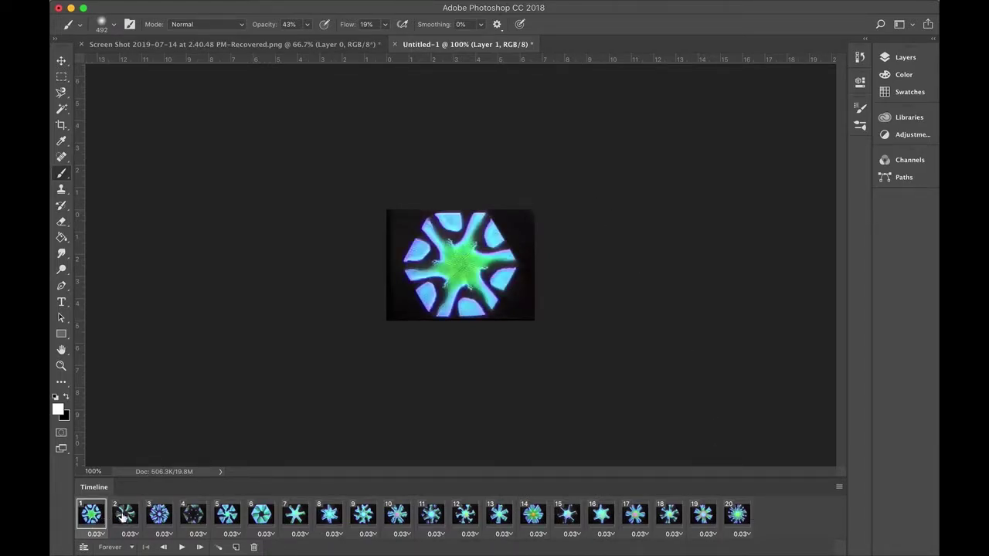
click(122, 518)
click(158, 516)
click(192, 519)
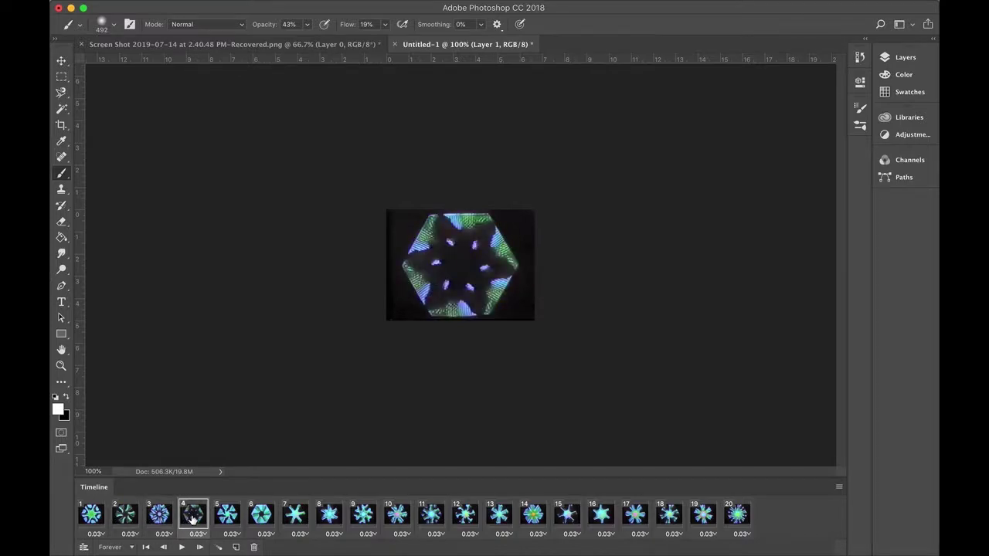
click(223, 520)
click(261, 522)
click(294, 524)
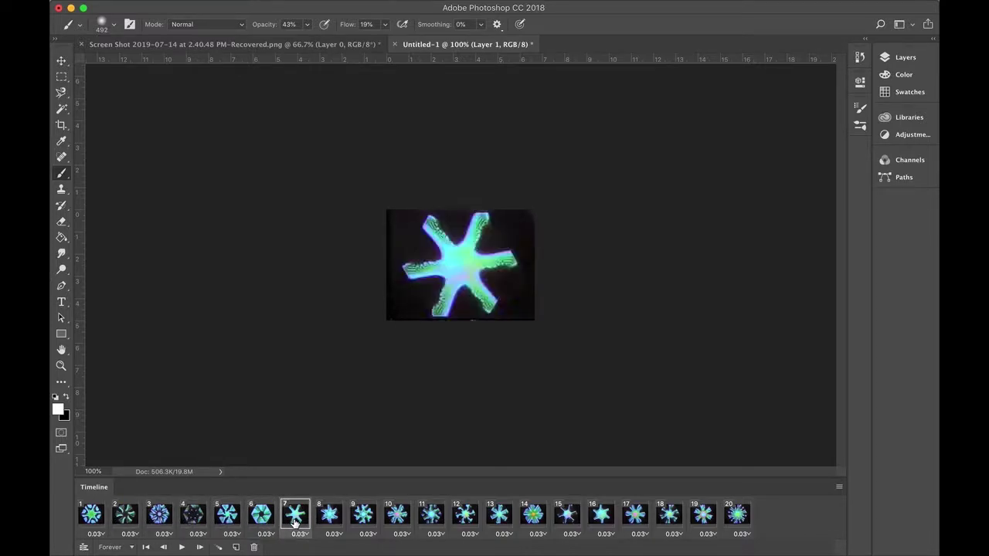
click(323, 524)
click(361, 521)
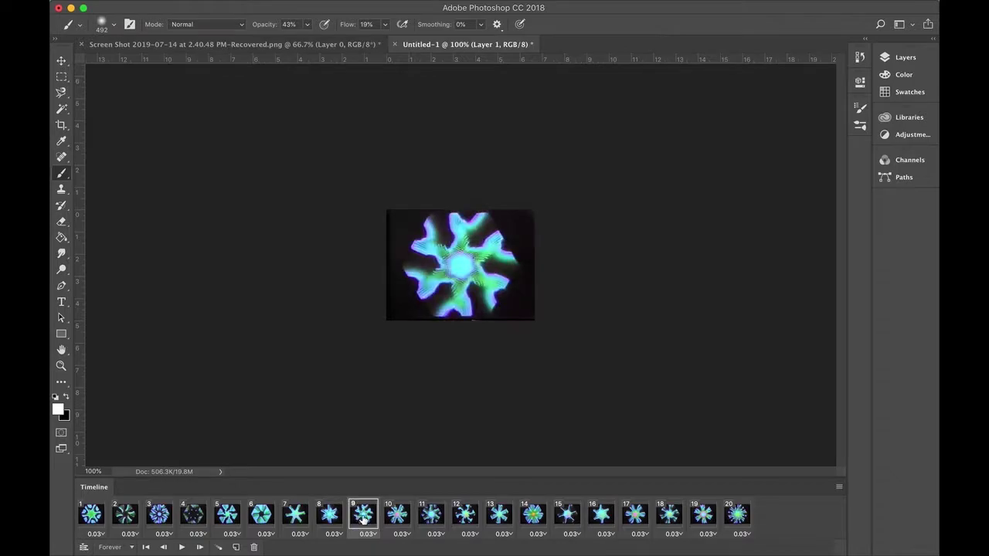
click(407, 519)
click(427, 520)
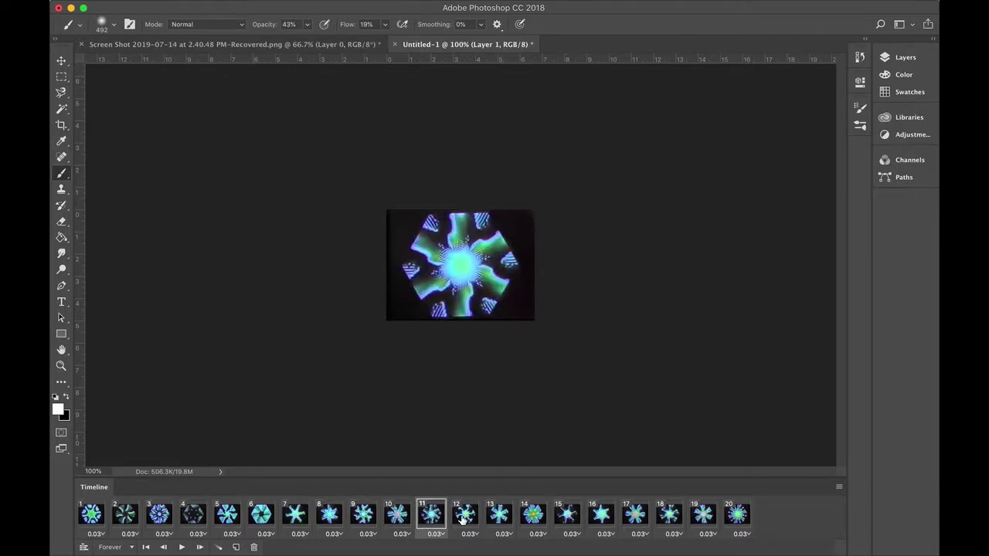
click(463, 520)
click(497, 519)
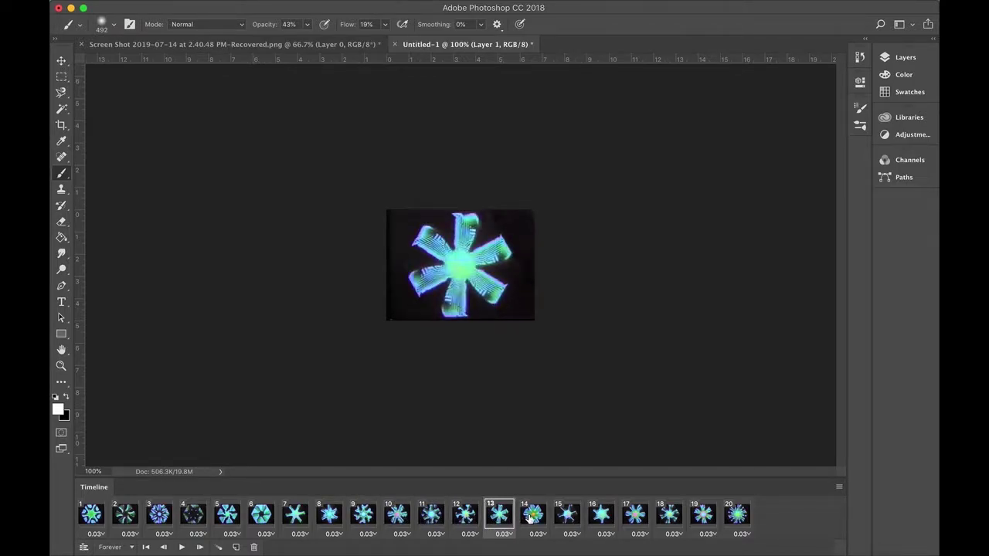
click(530, 519)
click(564, 519)
click(592, 518)
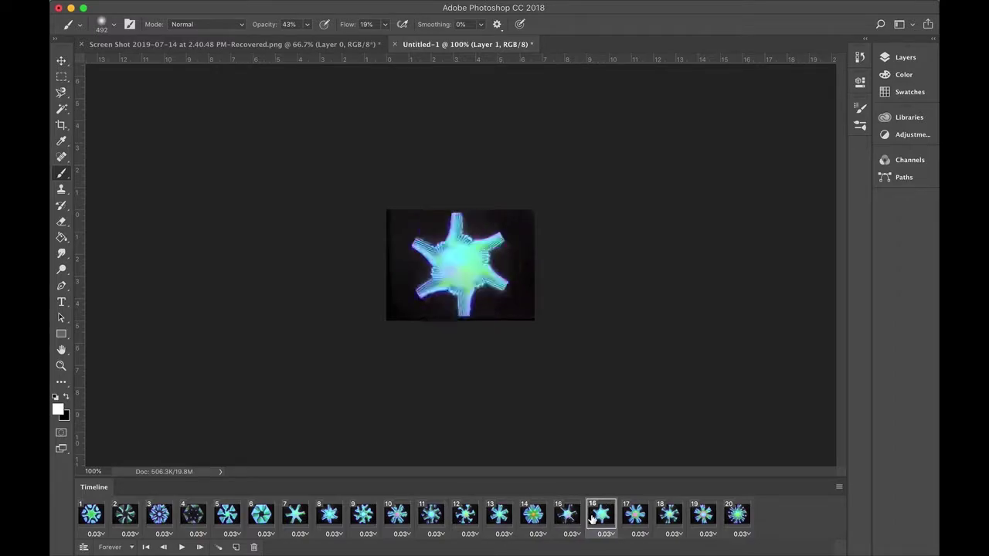
click(635, 520)
click(666, 520)
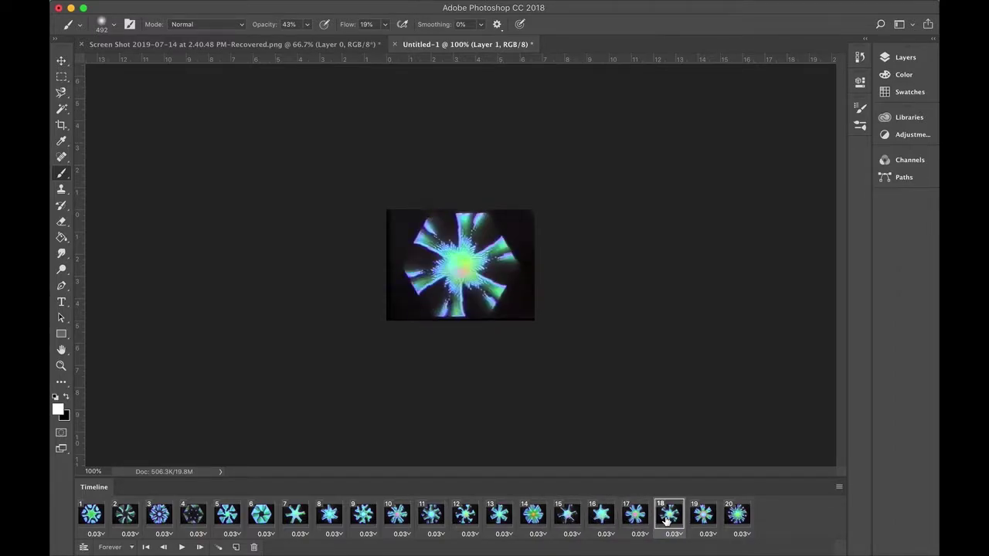
click(709, 521)
click(734, 521)
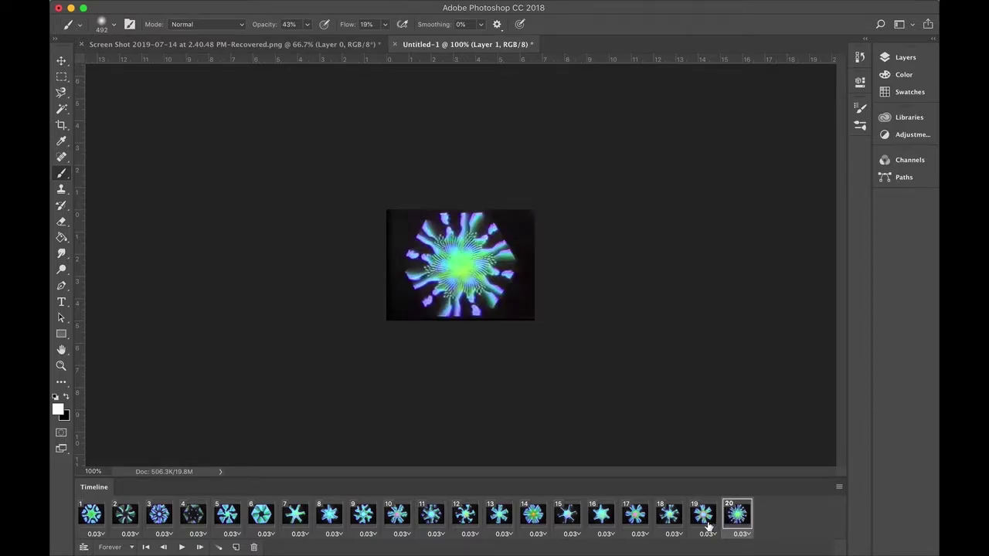
click(708, 525)
click(671, 522)
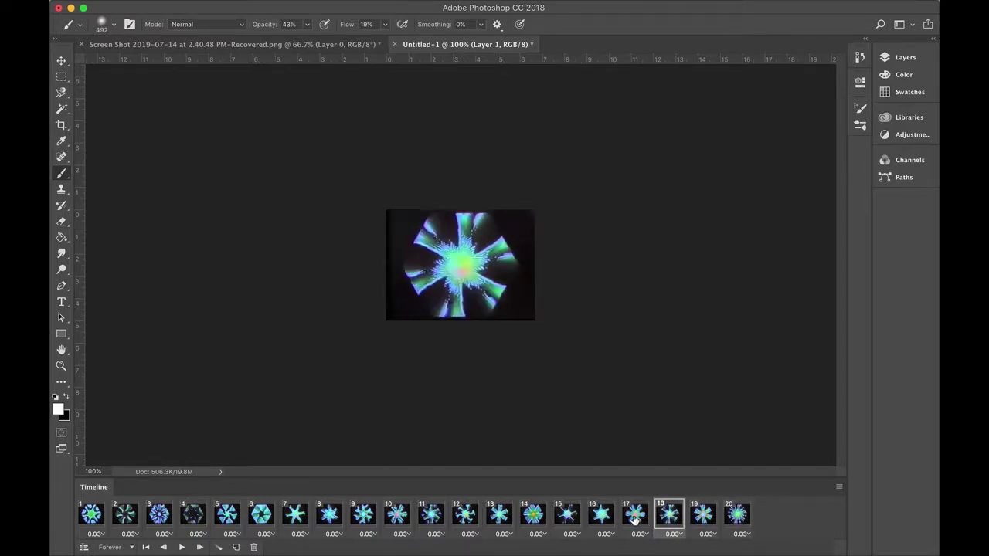
click(635, 521)
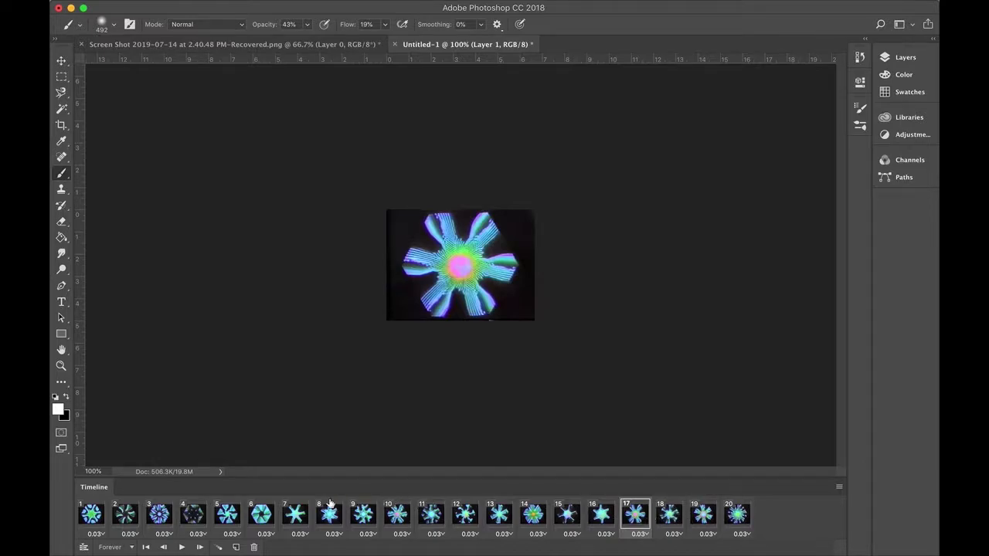
click(94, 516)
click(125, 516)
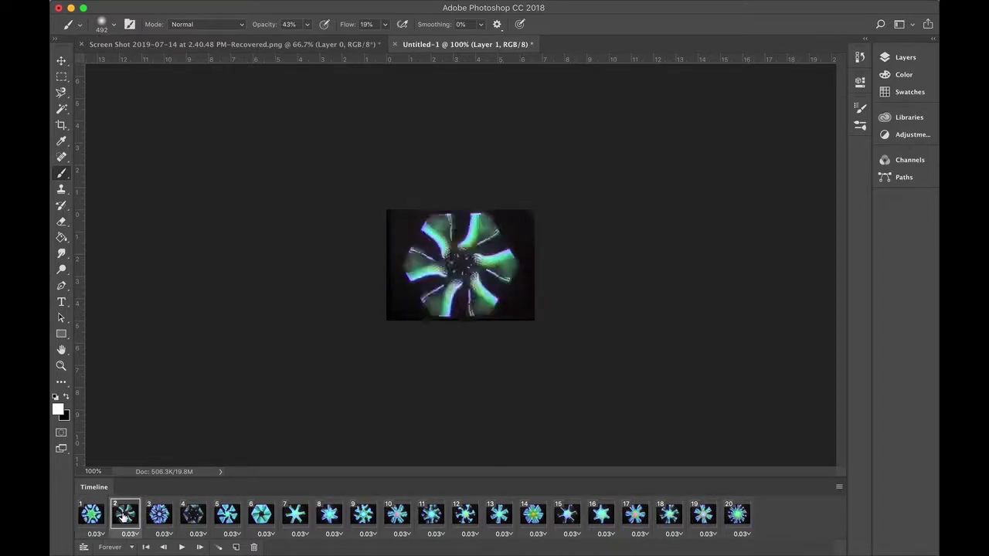
click(159, 516)
click(193, 517)
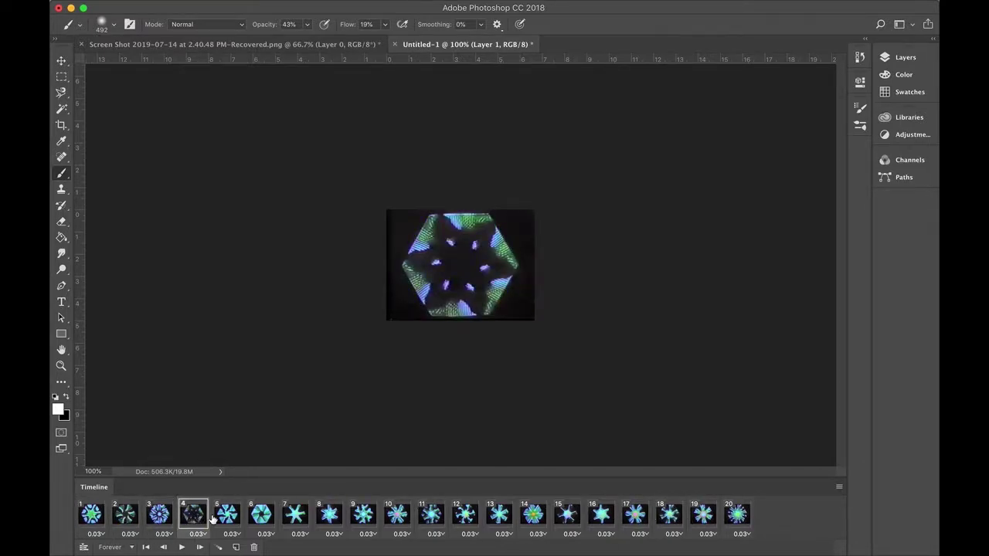
click(226, 519)
click(260, 520)
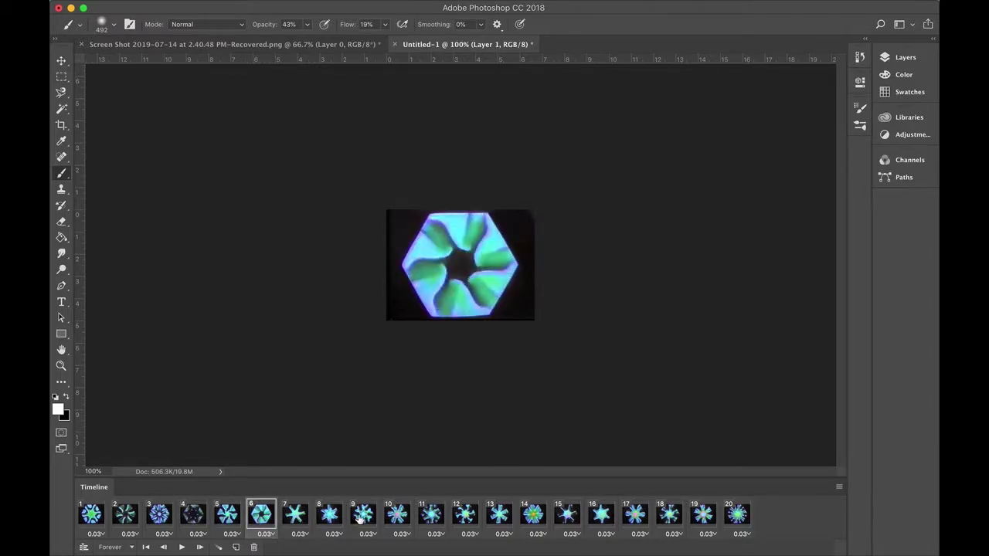
click(360, 519)
click(422, 516)
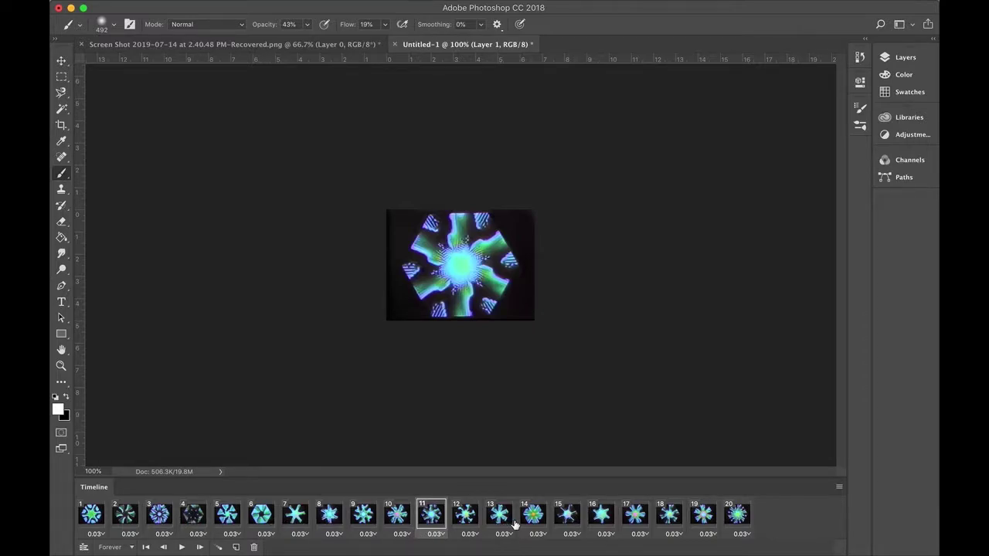
click(635, 519)
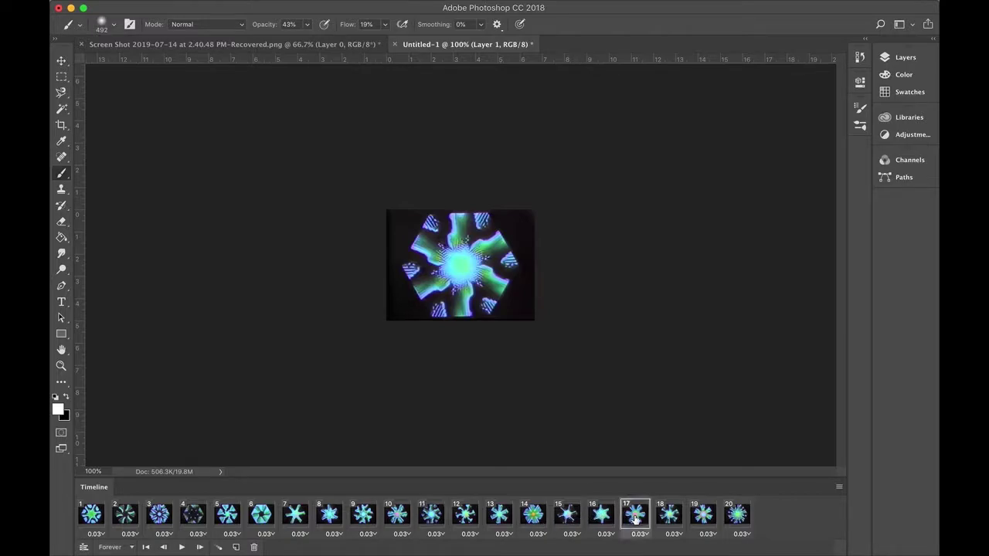
Delete frame 16 from the animation
click(608, 523)
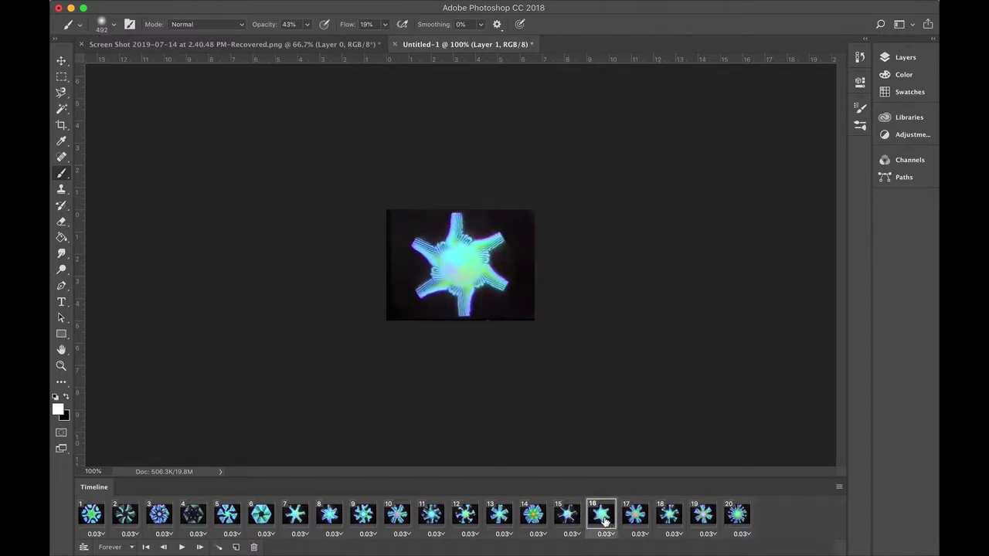
click(253, 547)
click(581, 193)
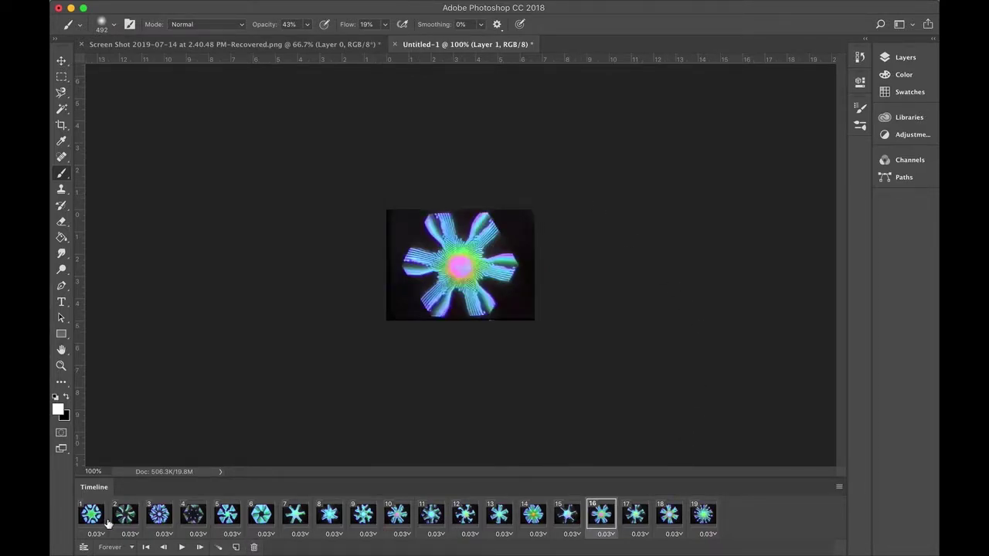
Step through the animation frames from frame 1 to frame 19 to review them
click(152, 522)
click(133, 522)
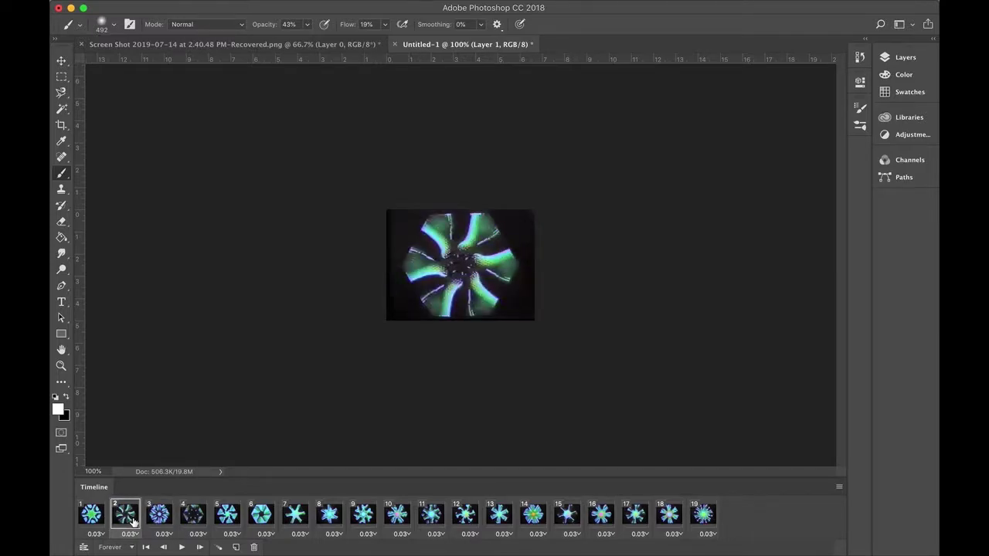
click(99, 522)
click(125, 521)
click(156, 522)
click(197, 519)
click(236, 518)
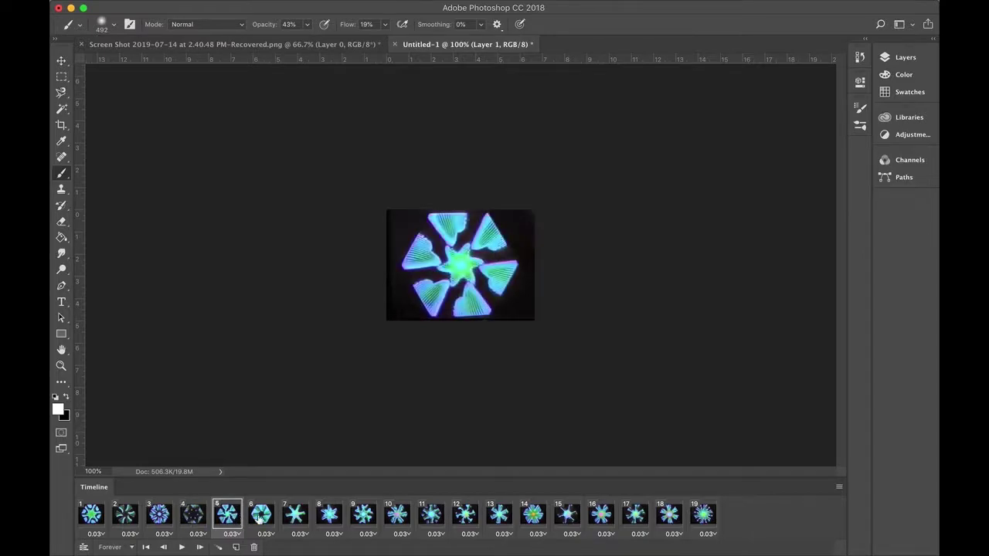
click(257, 518)
click(300, 517)
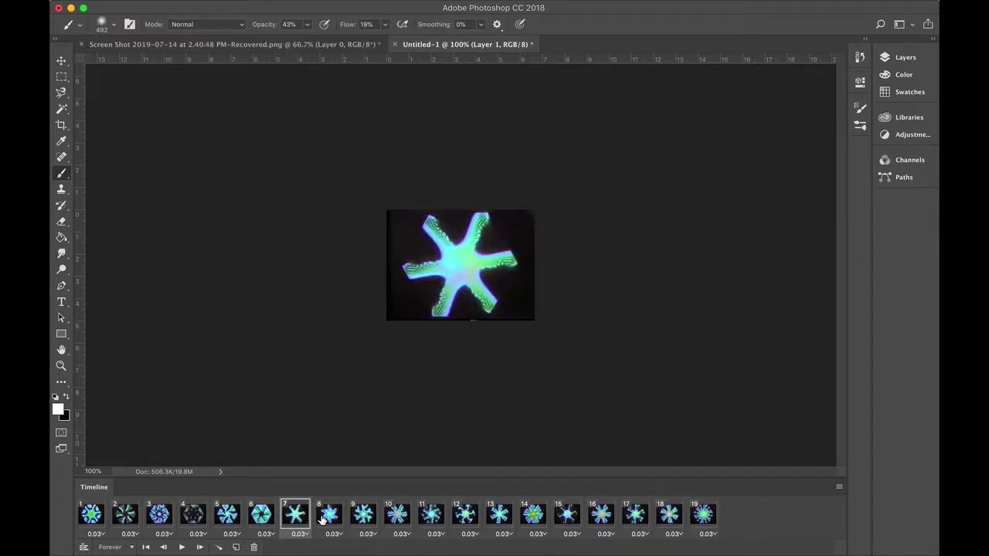
click(323, 519)
click(359, 519)
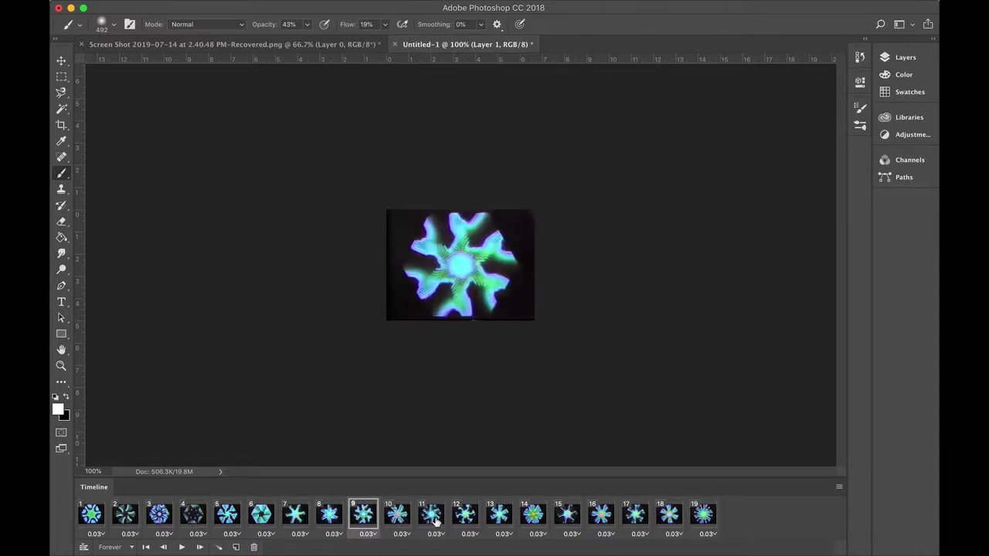
click(699, 516)
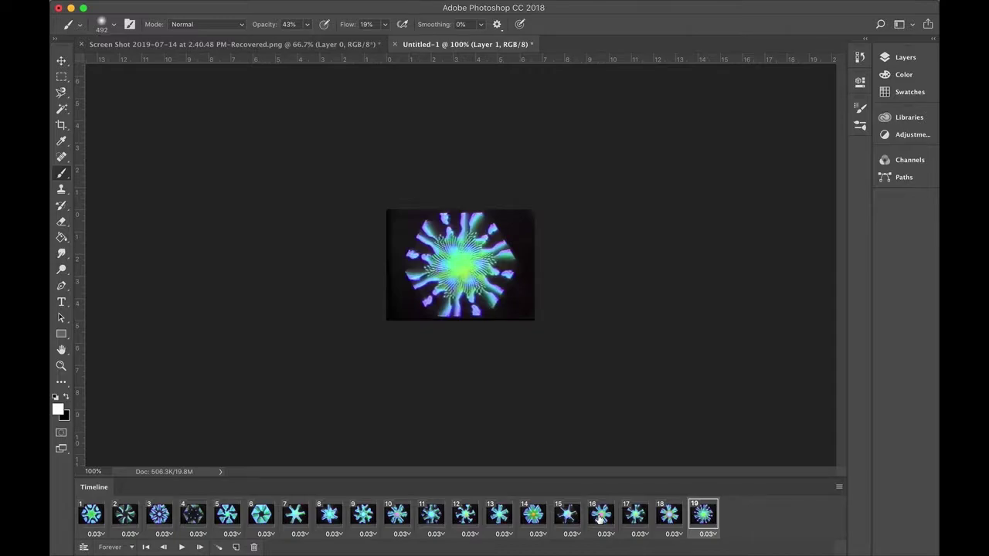
click(671, 517)
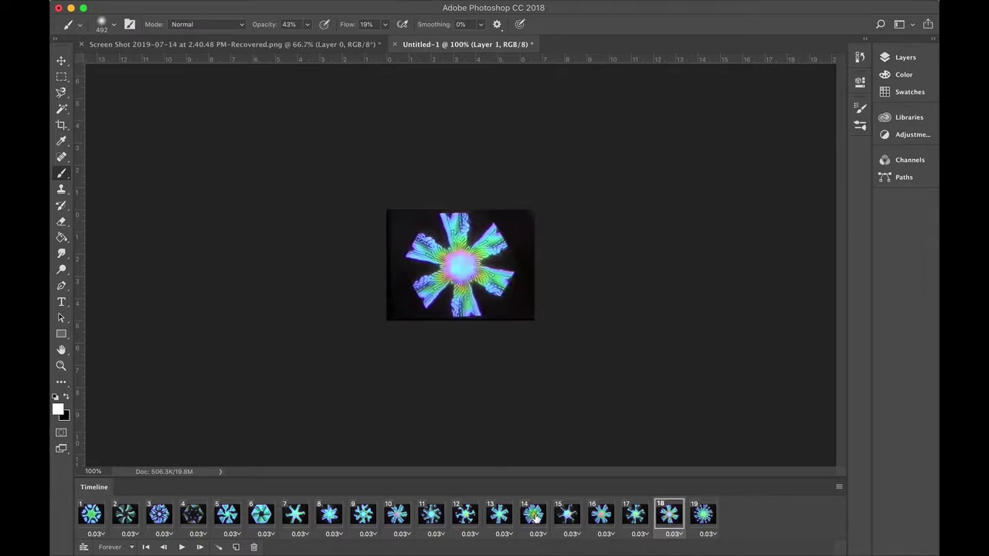
Delete frames 14 through 18, leaving 14 frames
shift+click(535, 516)
click(255, 546)
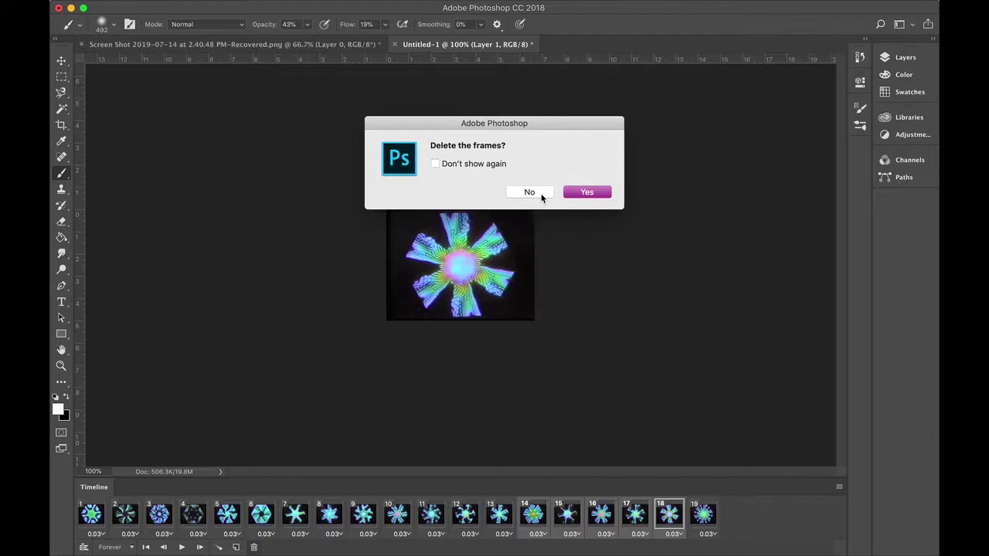
click(586, 193)
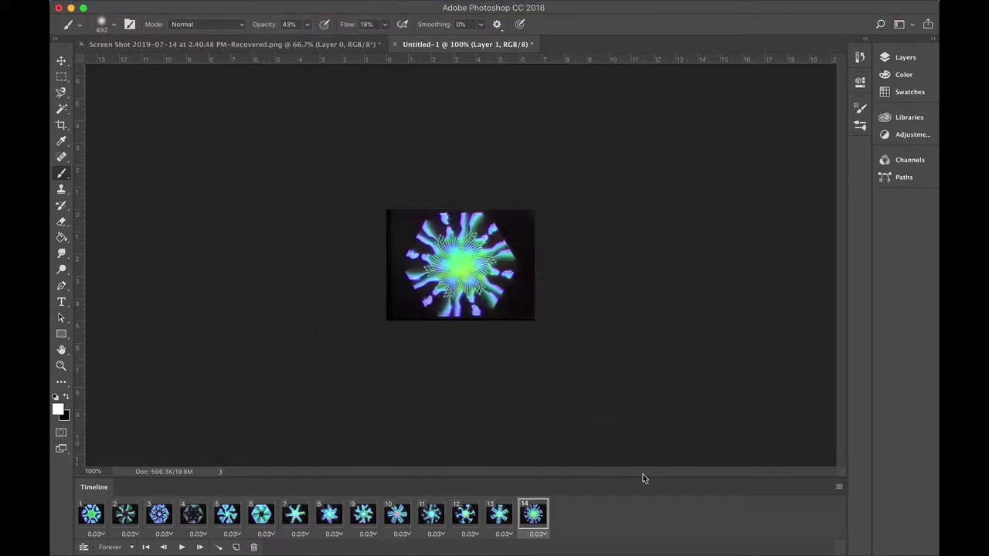
click(319, 7)
mouse_move(286, 7)
click(209, 203)
click(92, 521)
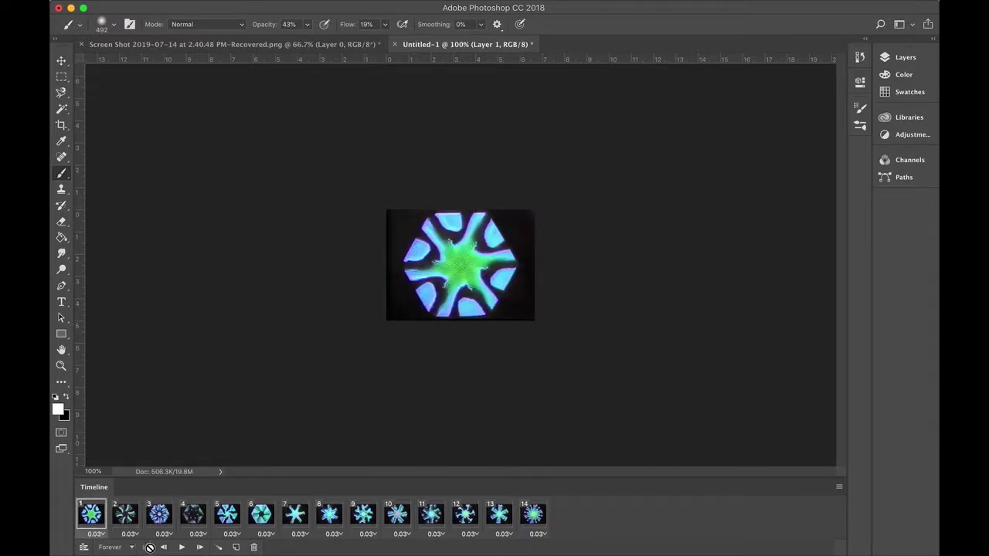
click(181, 547)
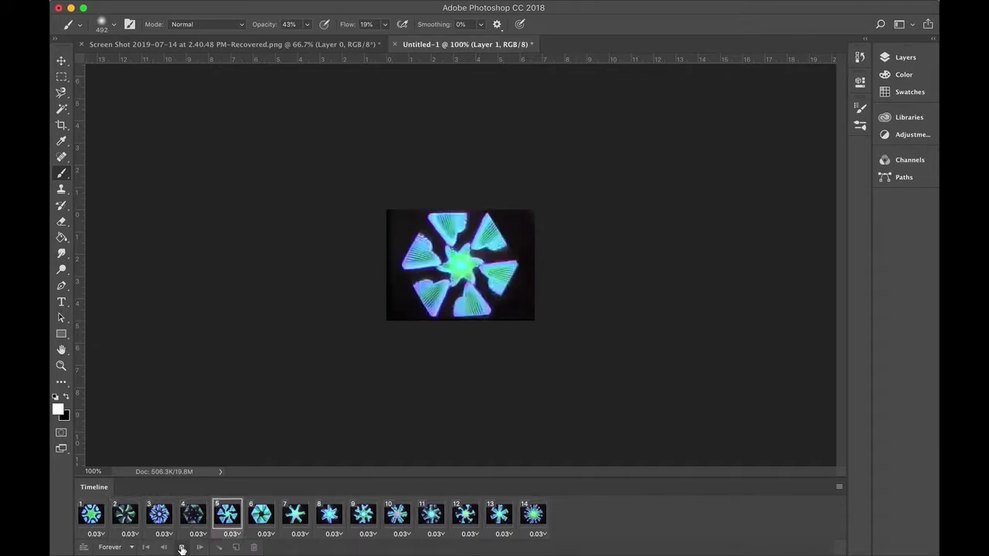
click(181, 546)
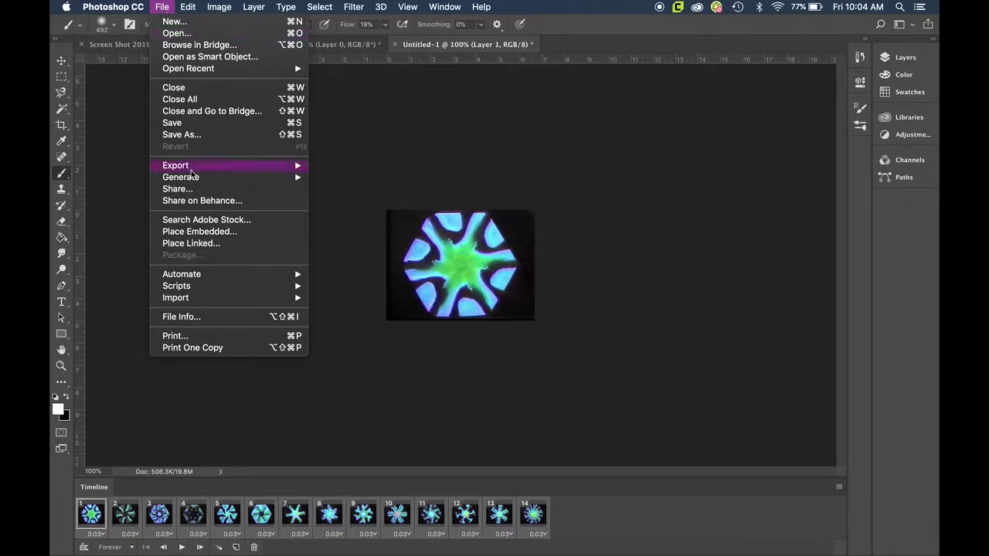
Open Render Video, name the output frames.jpg and enable Create New Subfolder
mouse_move(197, 170)
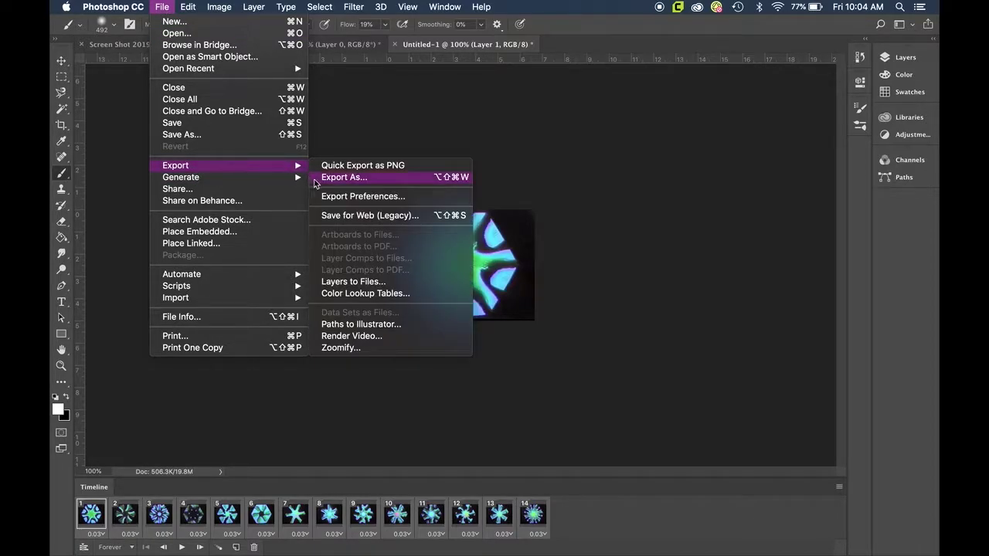
click(349, 336)
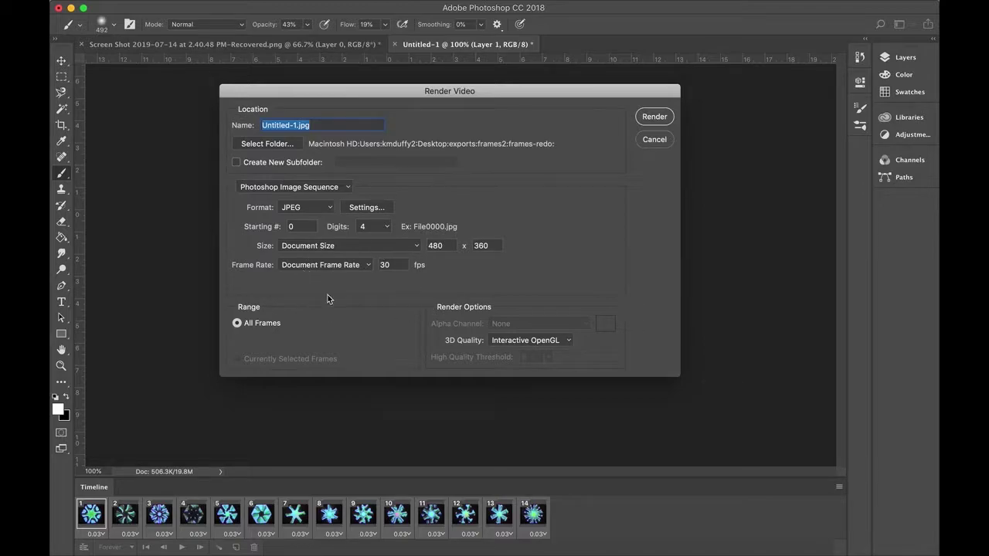
click(294, 126)
triple_click(296, 125)
click(296, 126)
key(BackSpace)
key(BackSpace)
key(BackSpace)
key(BackSpace)
key(BackSpace)
key(BackSpace)
key(BackSpace)
key(BackSpace)
key(BackSpace)
key(BackSpace)
text(frames)
click(237, 164)
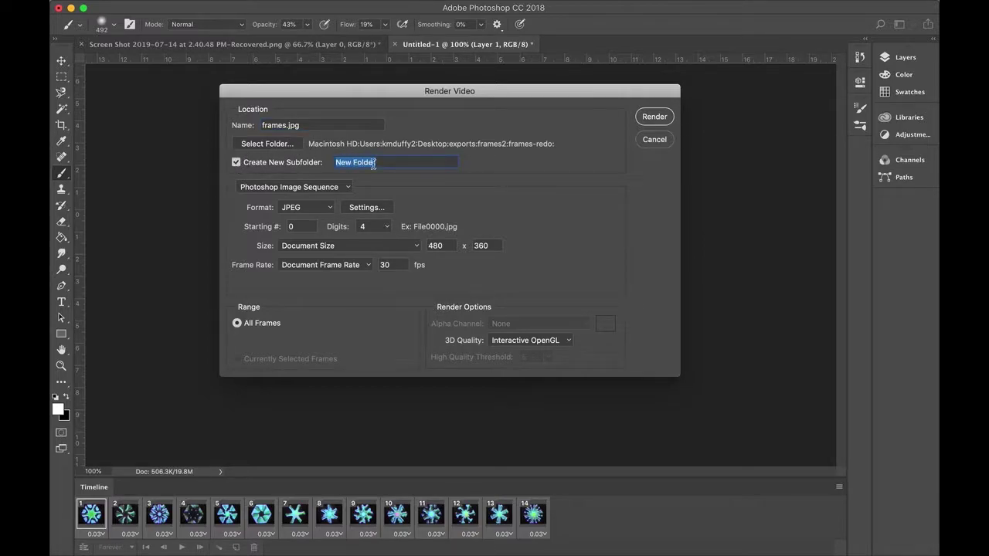
Name the subfolder frames and set the render destination to Desktop/exports
text(fi)
click(282, 144)
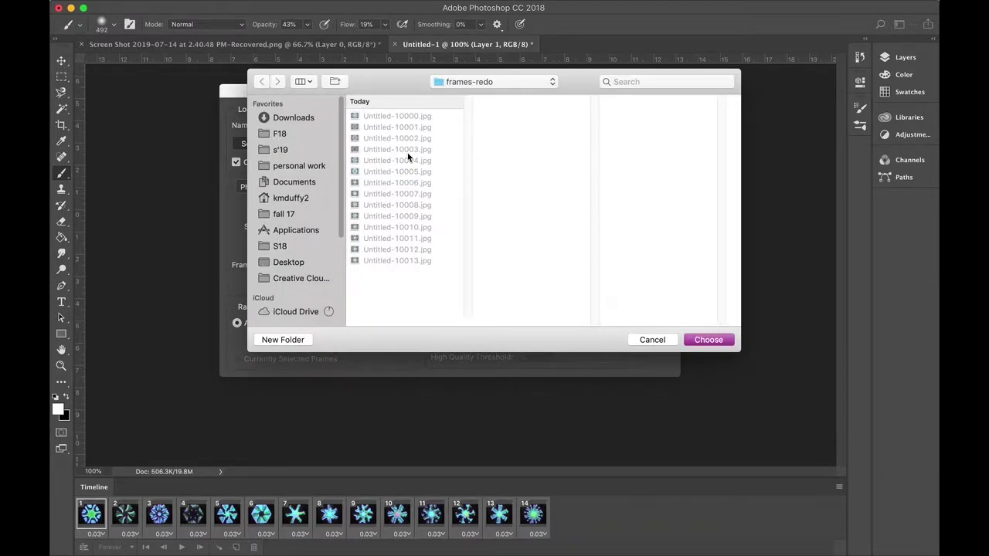
click(303, 264)
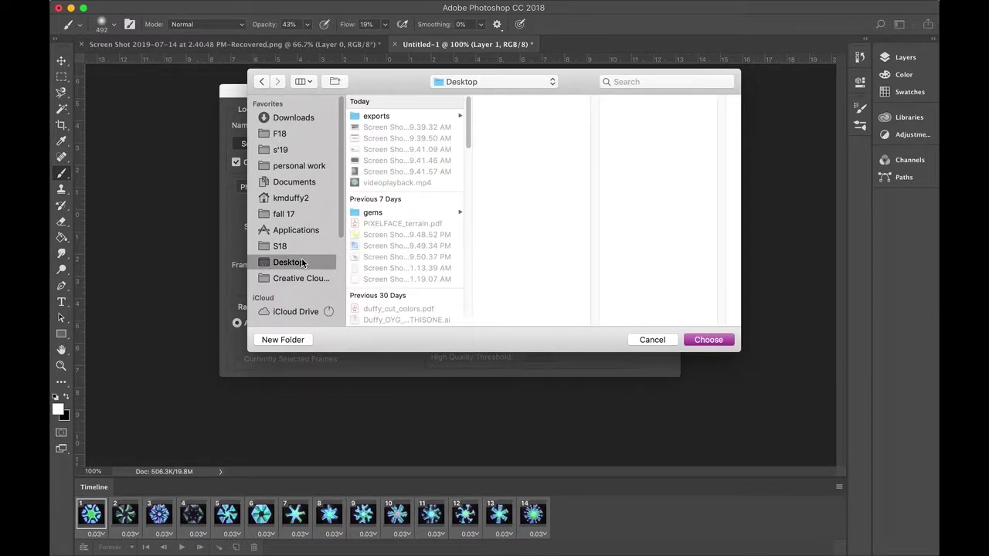
click(403, 115)
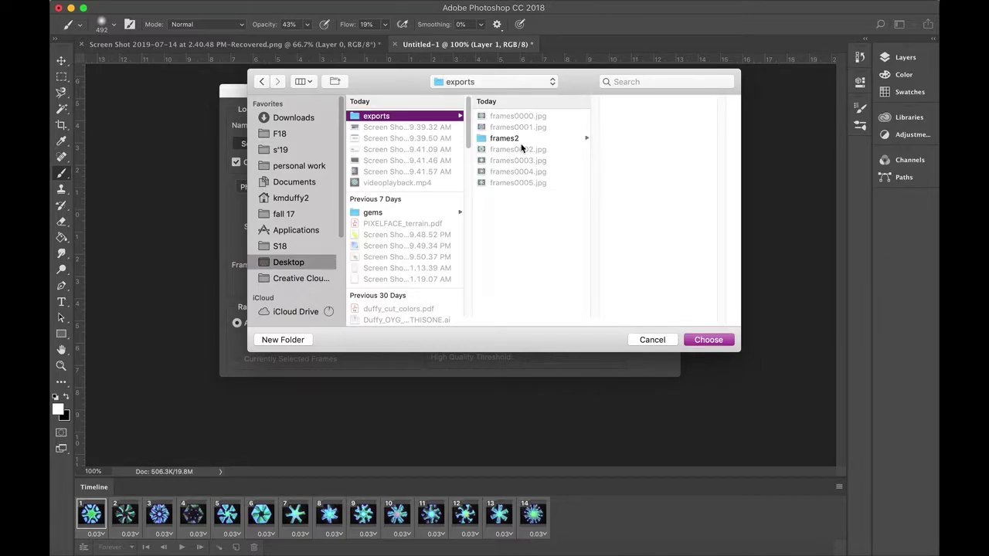
click(714, 343)
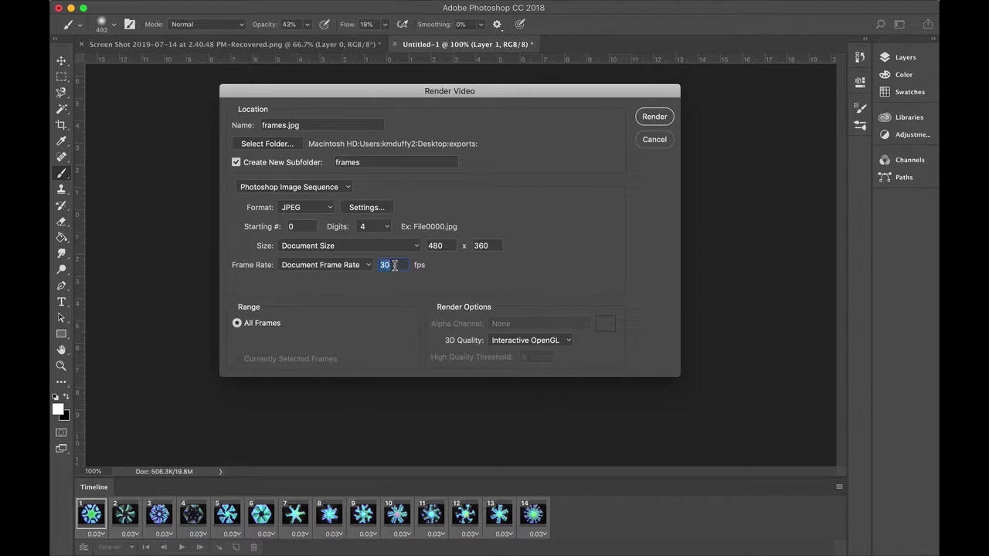
Keep the frame rate at 30 fps and render the JPEG sequence
click(369, 266)
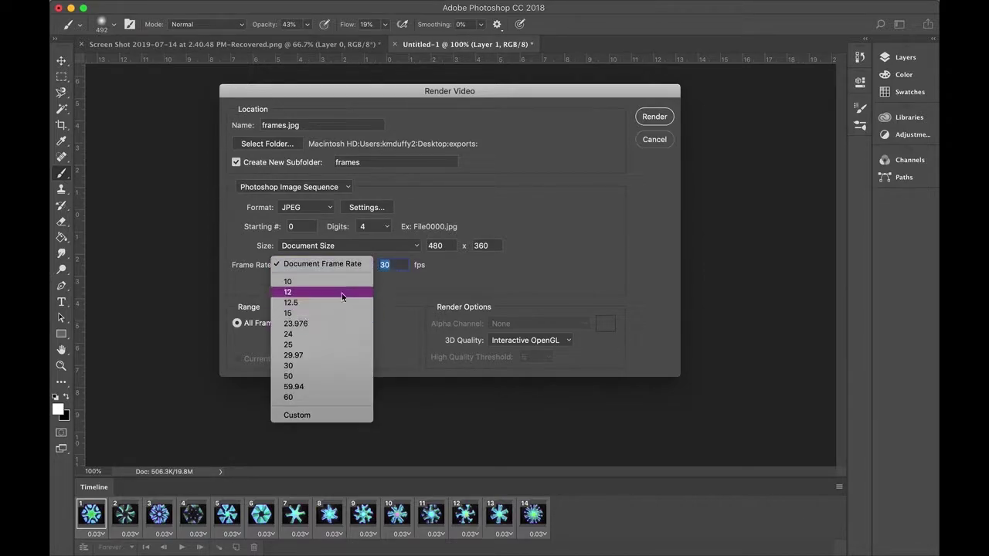
click(327, 366)
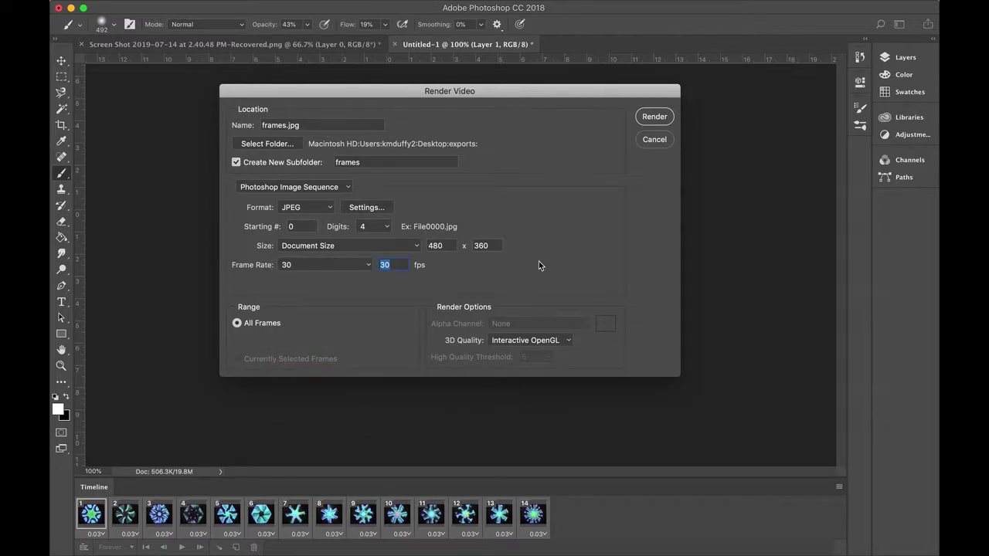
click(369, 265)
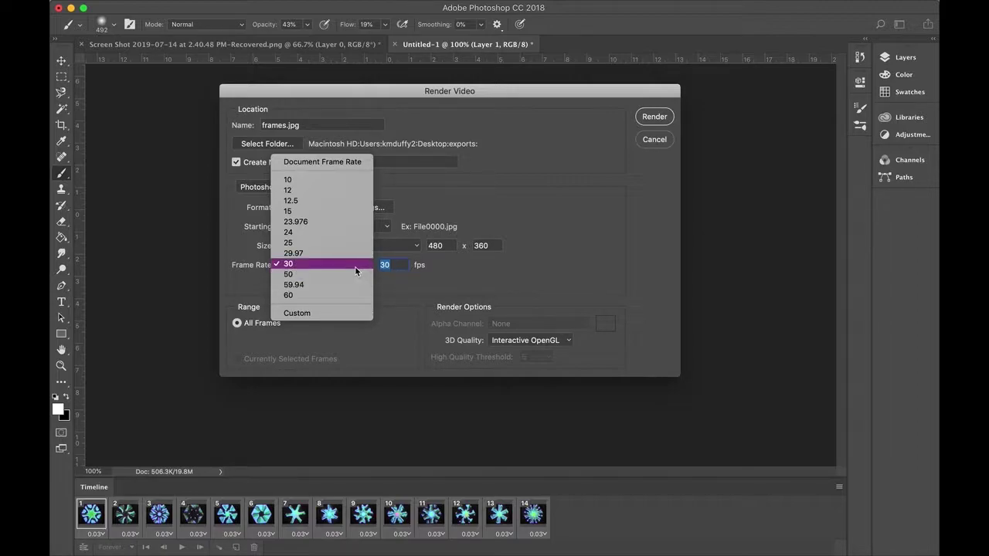
click(354, 267)
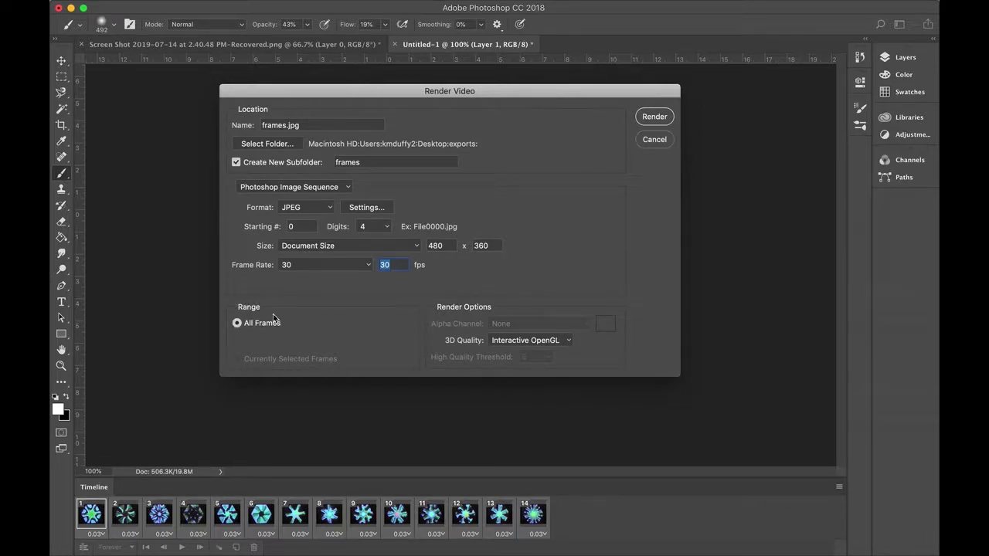
click(654, 116)
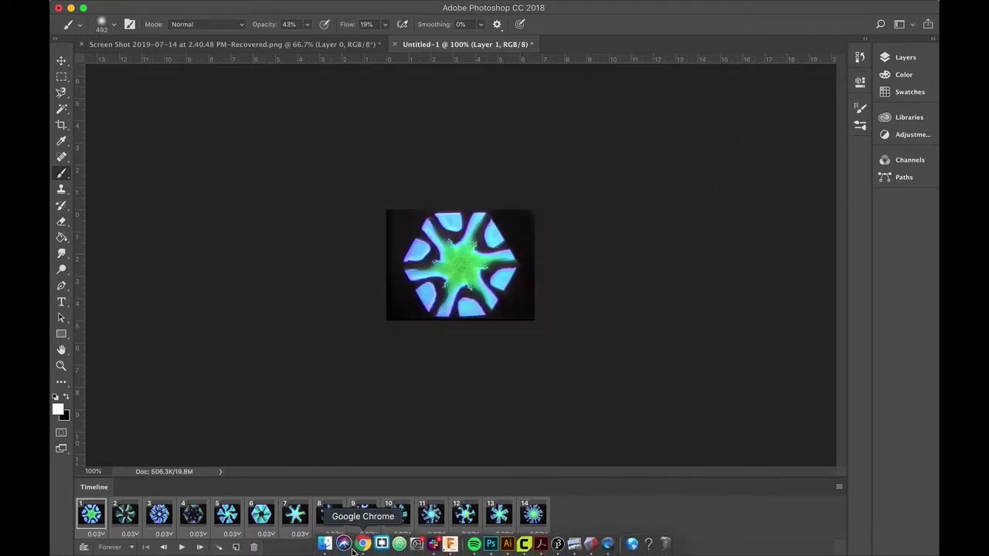
Open Desktop/exports/frames in Finder and preview the rendered frames0000–frames0013 JPEGs
click(330, 545)
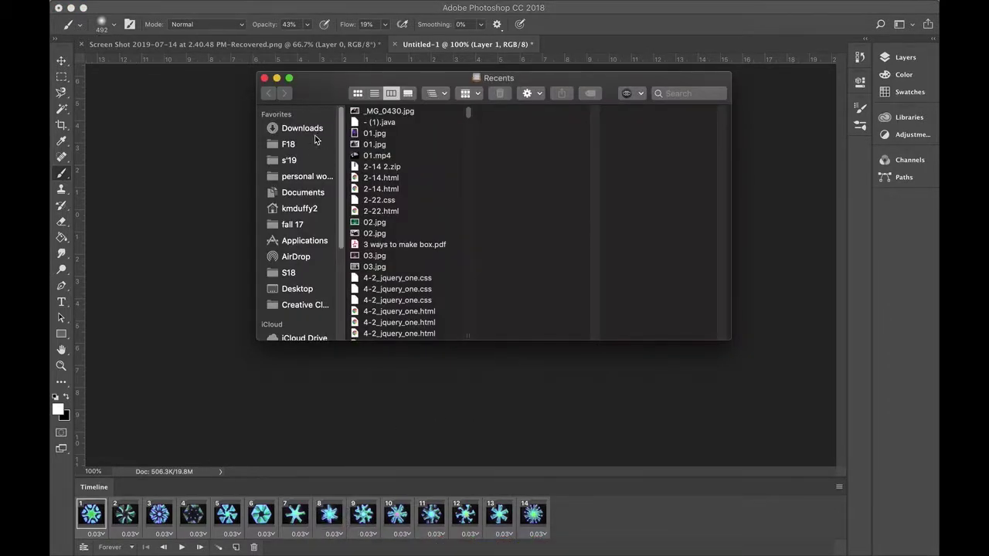
click(306, 291)
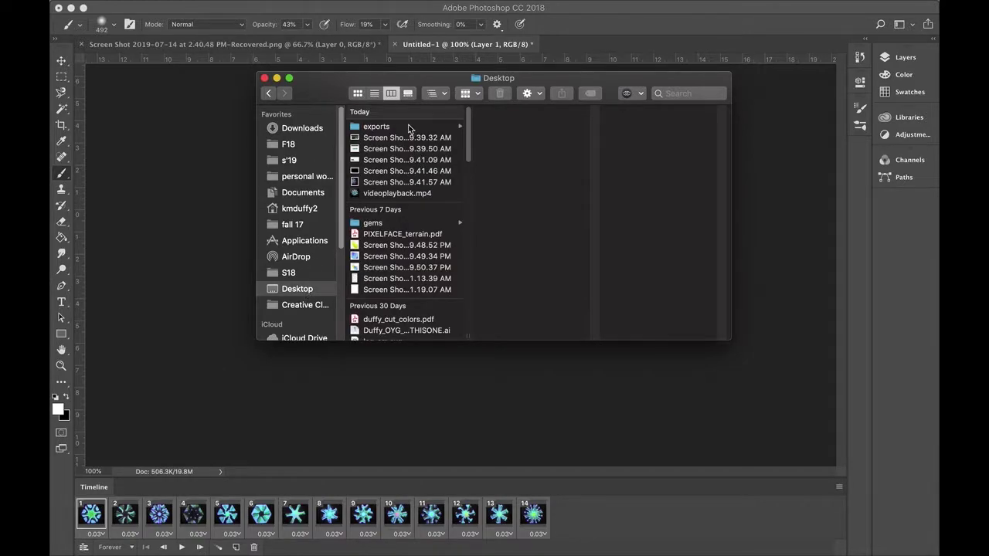
click(410, 128)
click(488, 128)
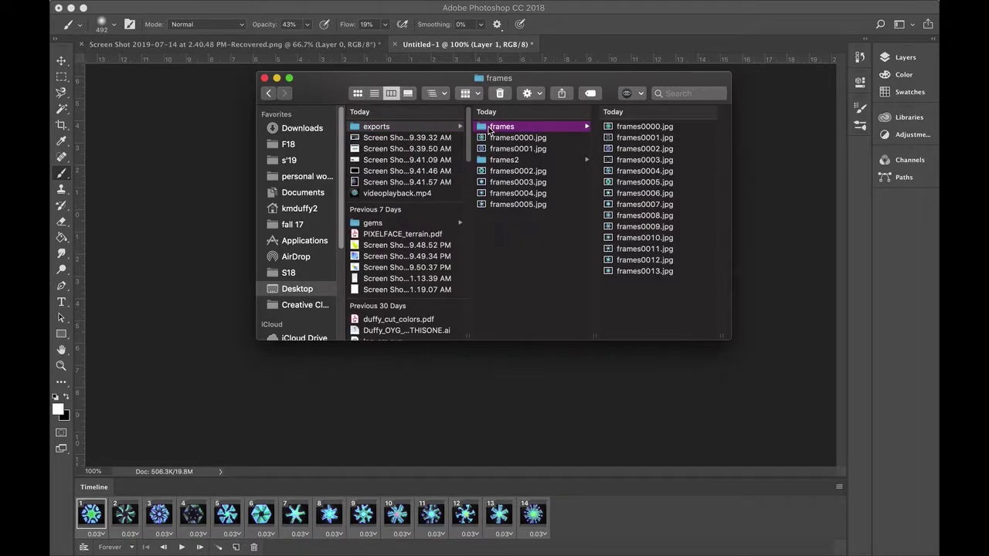
click(645, 128)
key(Down)
key(Down)
key(Down)
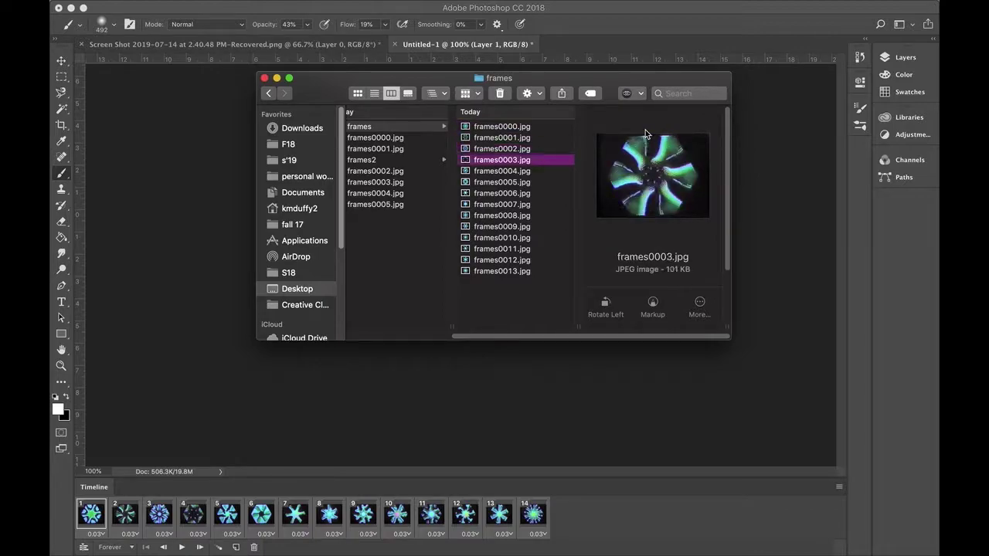
key(Down)
key(Down)
key(Down)
key(Down)
key(Down)
key(Down)
key(Down)
key(Down)
key(Down)
key(Down)
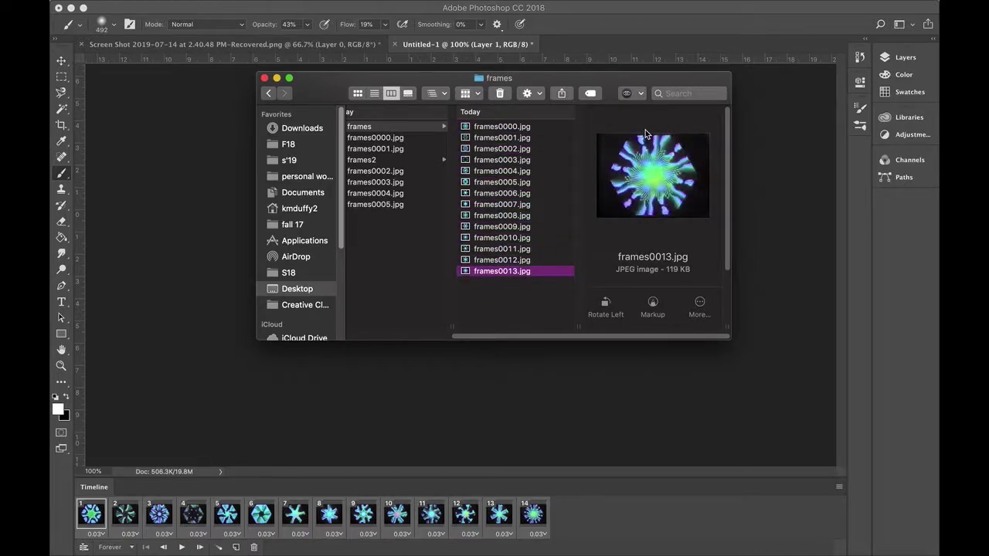
key(Up)
key(Up)
key(Up)
key(Up)
key(Up)
key(Up)
key(Up)
key(Up)
key(Up)
key(Up)
key(Up)
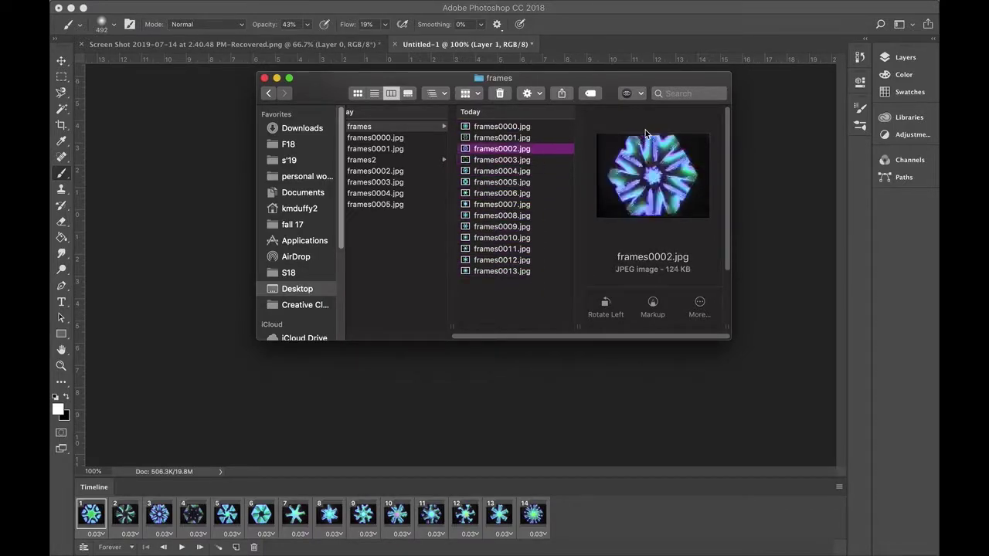
key(Up)
key(Up)
key(Down)
key(Down)
key(Down)
key(Down)
key(Down)
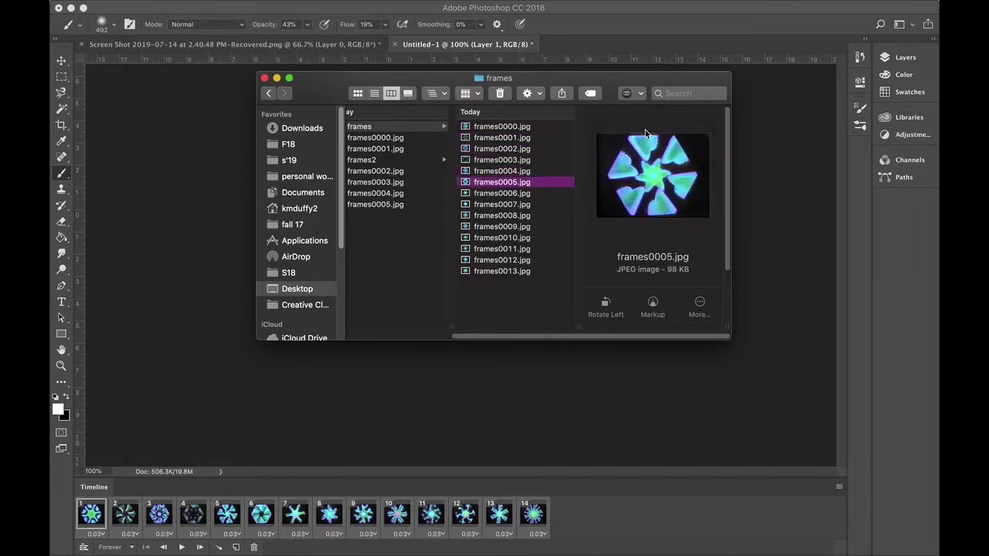
key(Down)
key(Down)
key(Down)
key(Down)
key(Down)
key(Down)
key(Down)
key(Down)
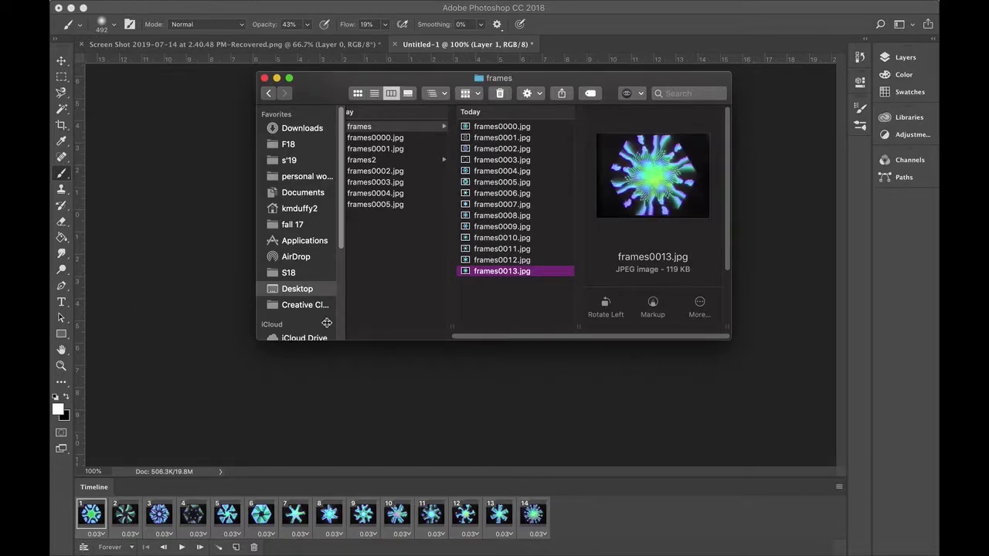
Close the Finder window and start a new Print-preset document at 300 ppi
click(263, 78)
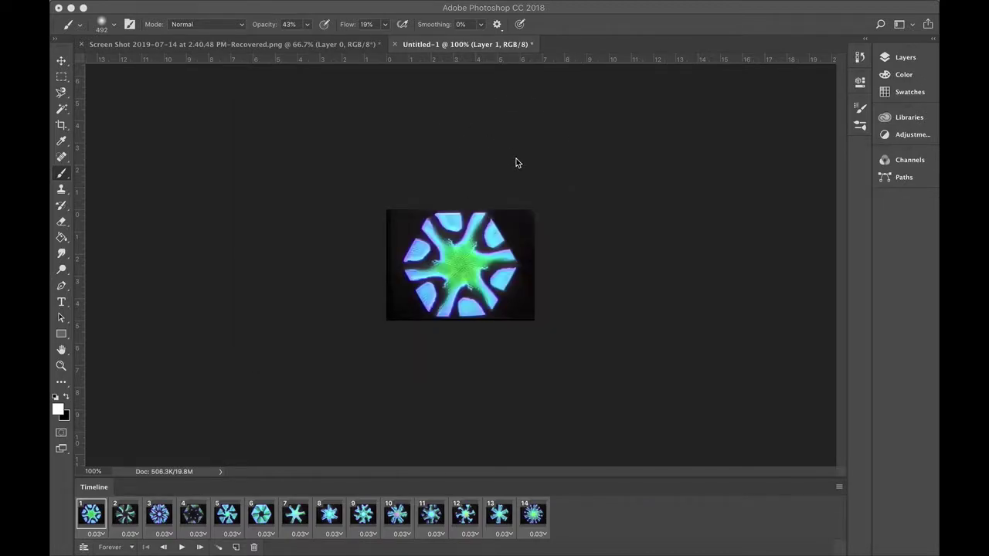
mouse_move(246, 2)
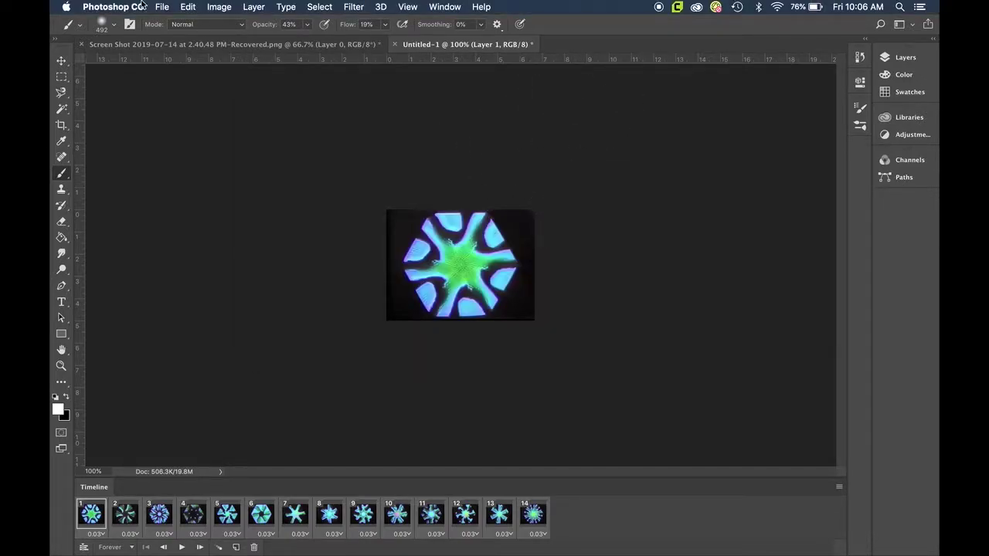
click(162, 7)
click(170, 22)
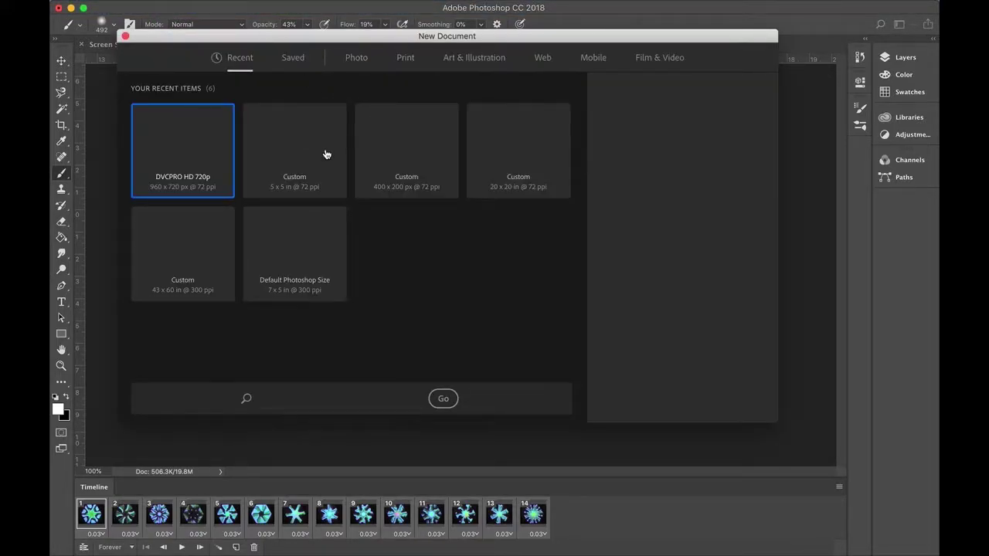
click(401, 63)
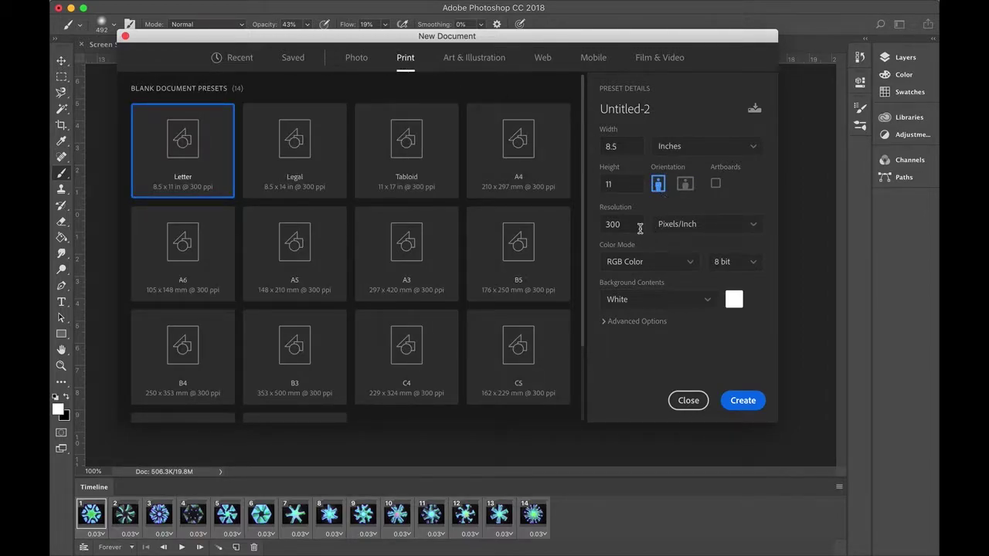
click(626, 223)
click(655, 282)
Make the document 12 x 12 inches, create it, and close the Timeline panel
click(623, 148)
key(BackSpace)
click(620, 183)
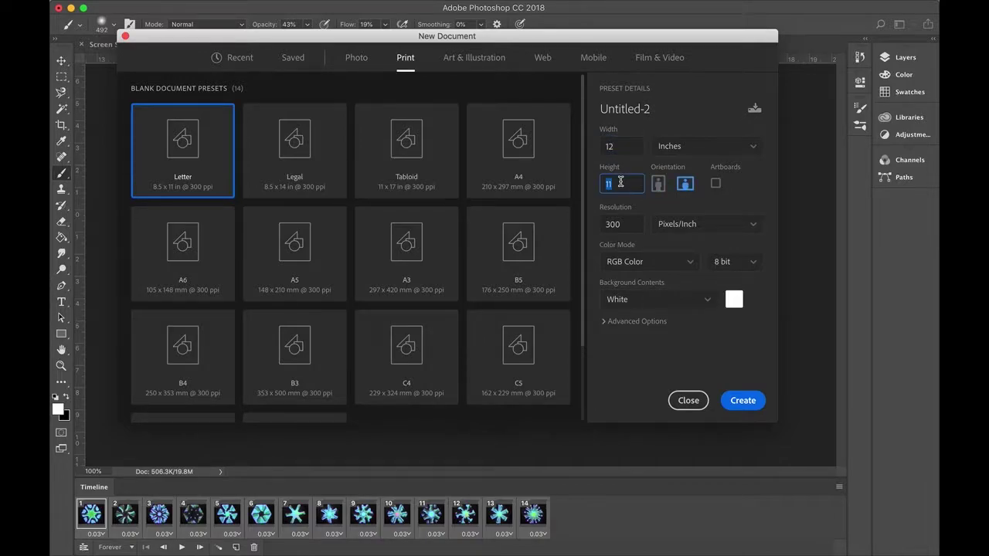
text(12)
click(740, 398)
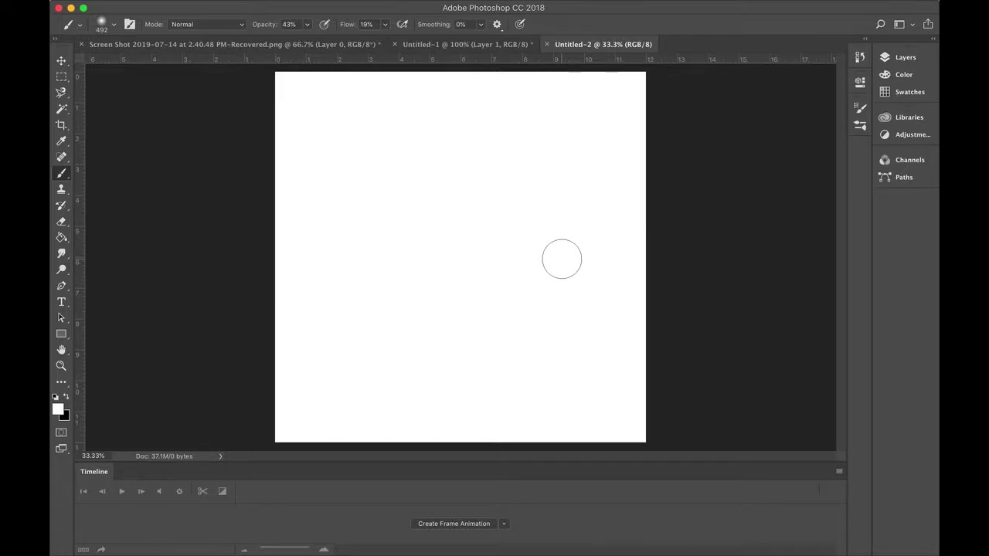
click(840, 472)
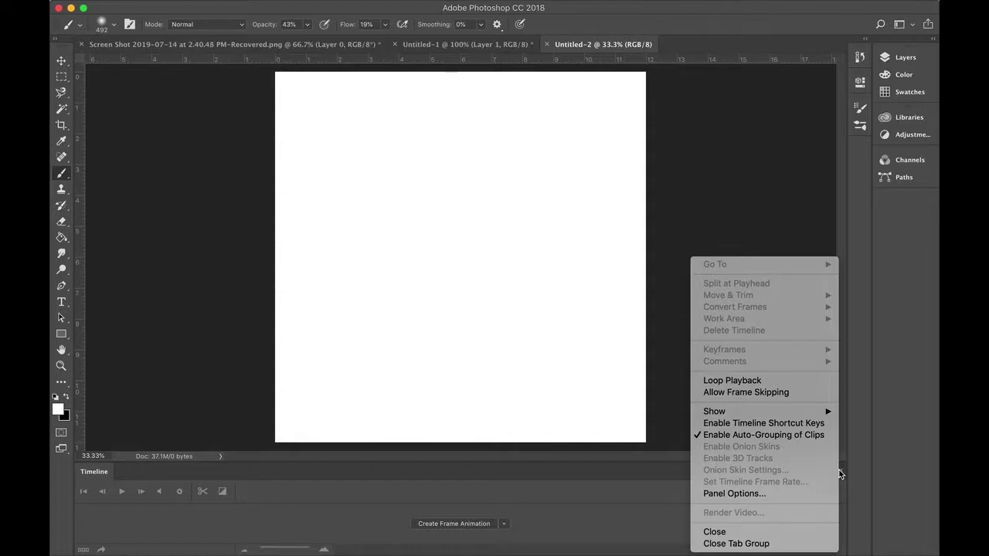
click(761, 545)
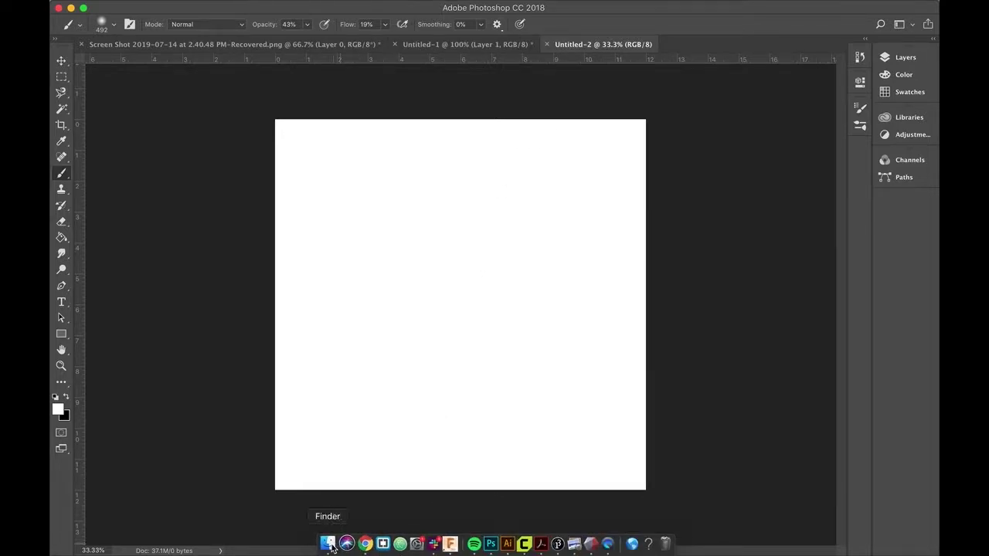
In Finder's Desktop > exports > frames folder, select frames0000–frames0013.jpg for opening in Preview
click(328, 544)
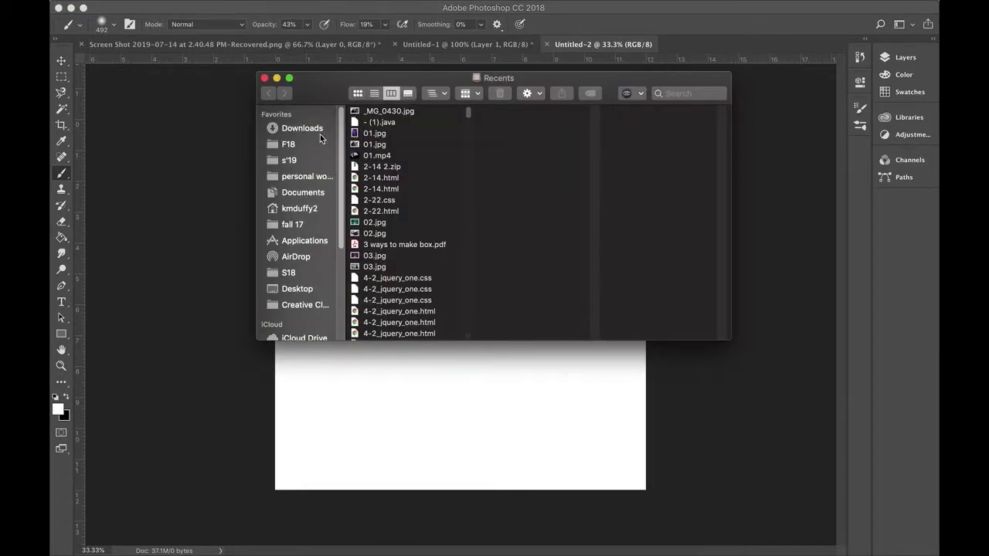
click(316, 132)
click(298, 291)
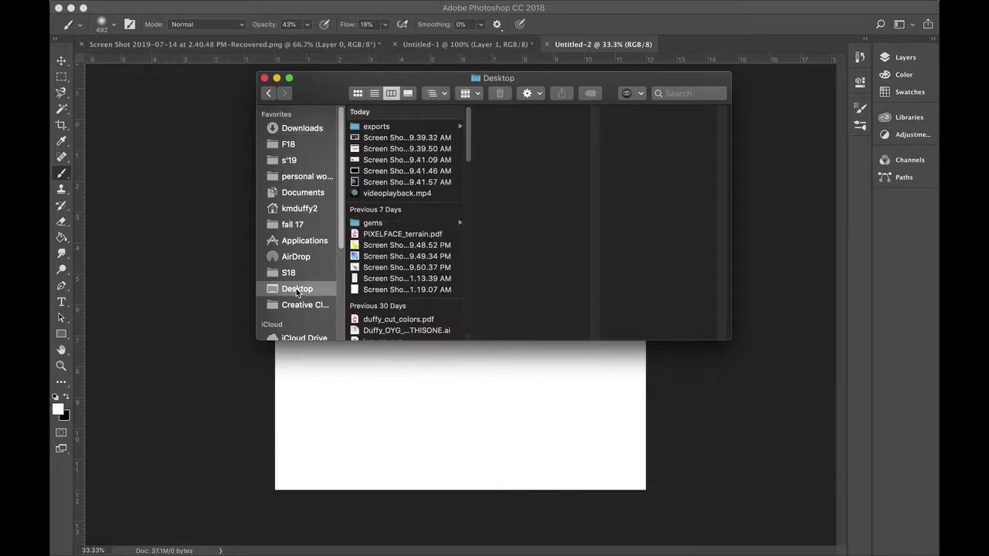
click(408, 128)
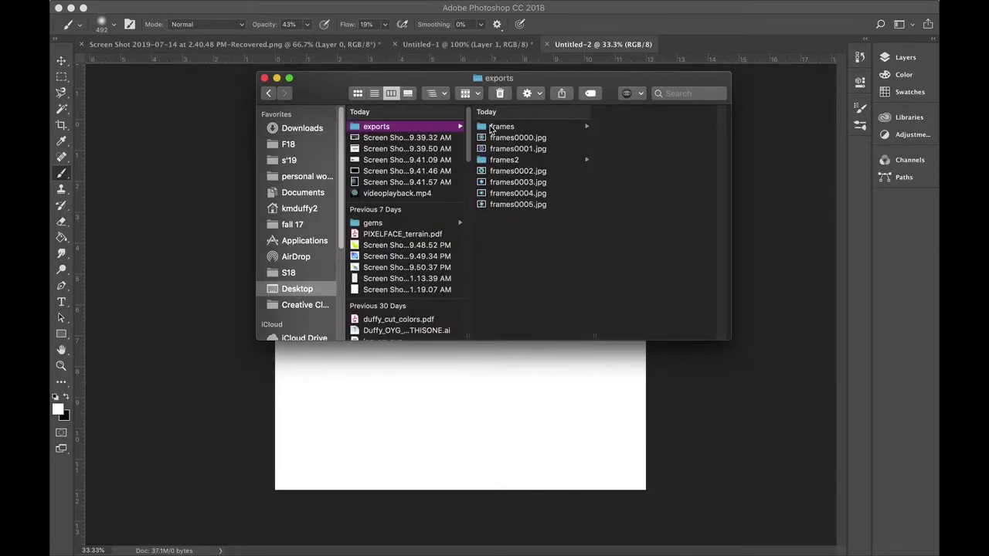
click(487, 129)
click(639, 127)
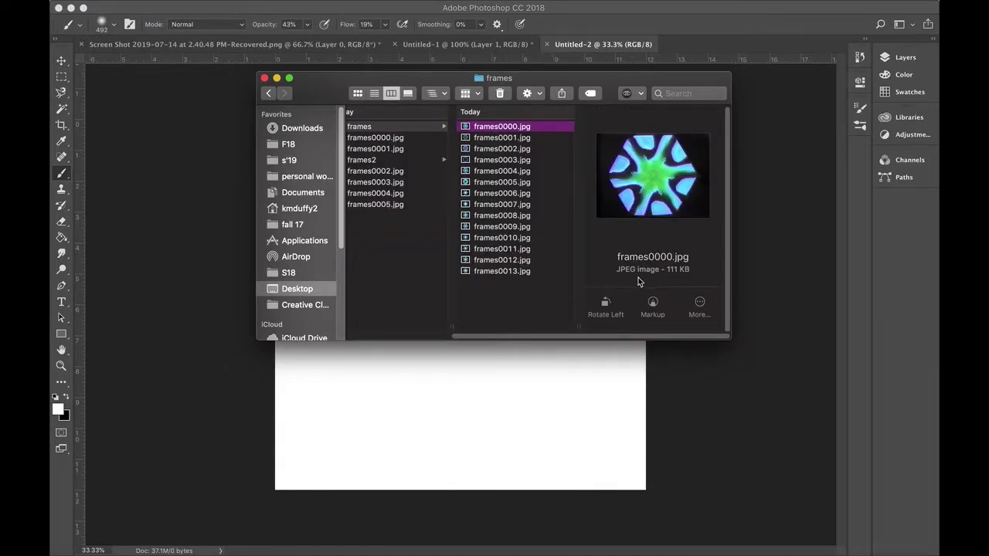
shift+click(530, 272)
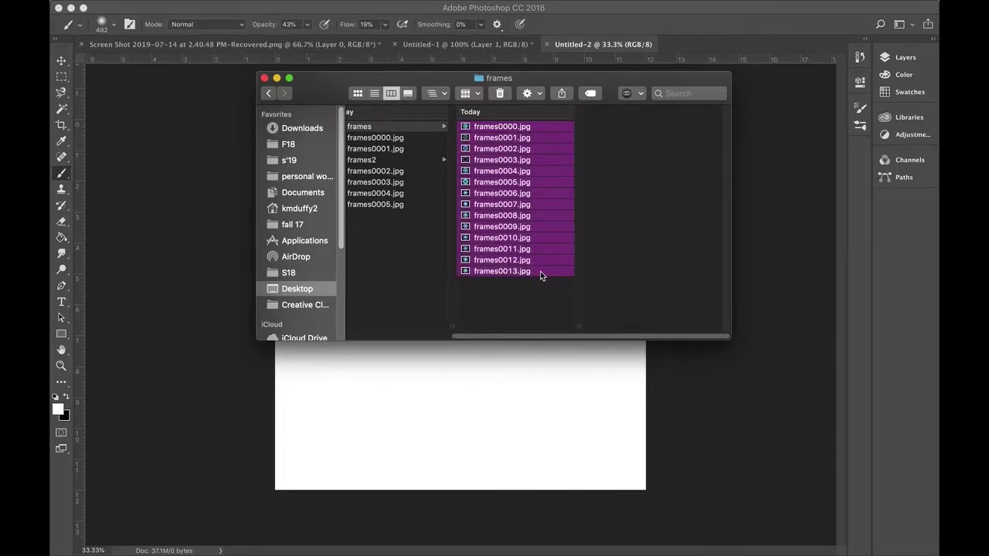
right_click(540, 272)
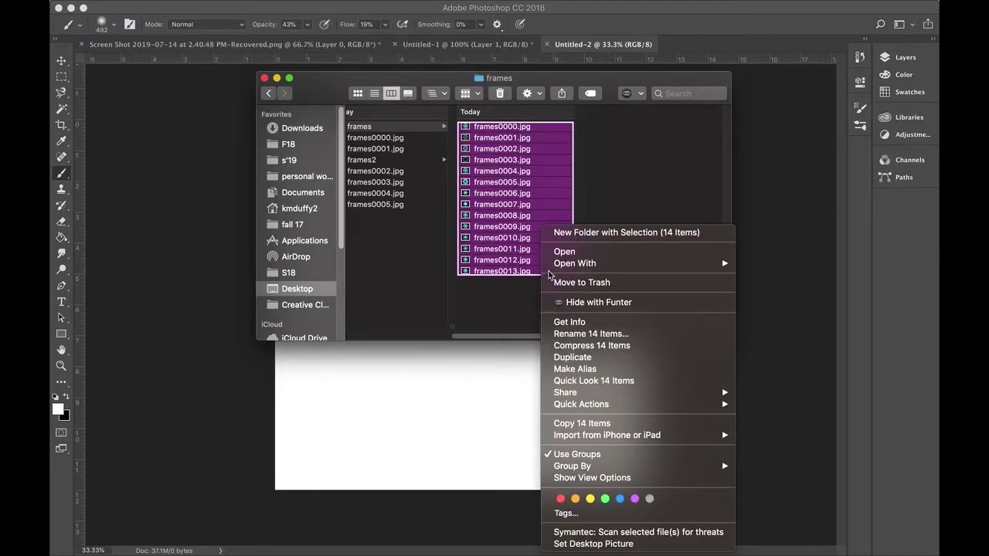
Open the 14 frame JPEGs in Preview and select all their thumbnails
mouse_move(581, 266)
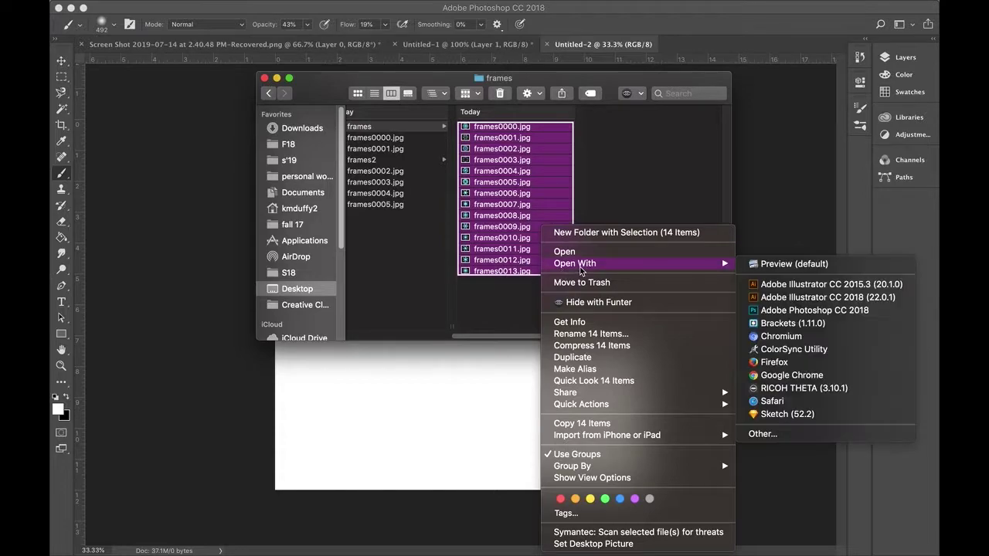
click(788, 264)
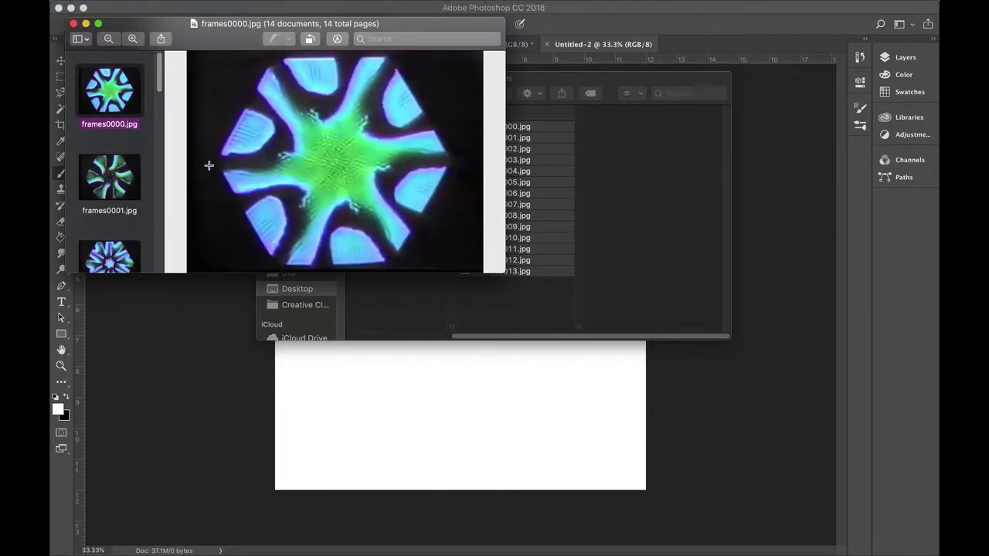
scroll(128, 177, down, 5)
scroll(129, 190, up, 6)
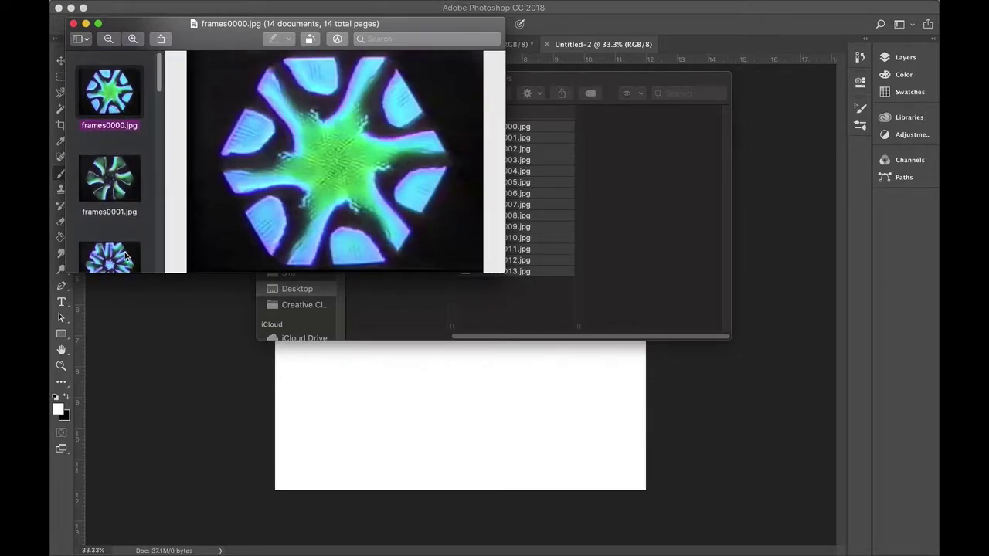
scroll(126, 257, down, 8)
scroll(114, 162, down, 3)
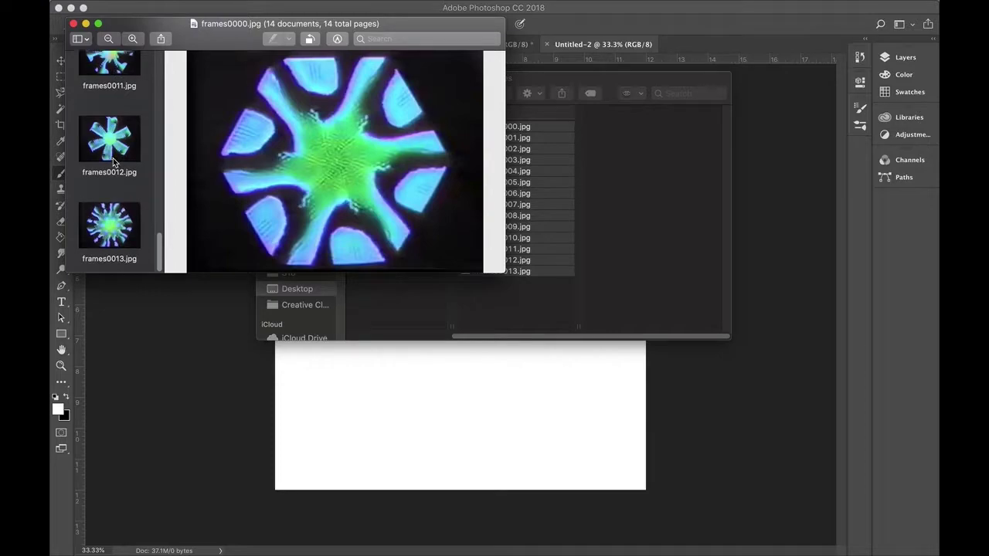
shift+click(115, 238)
scroll(114, 238, up, 10)
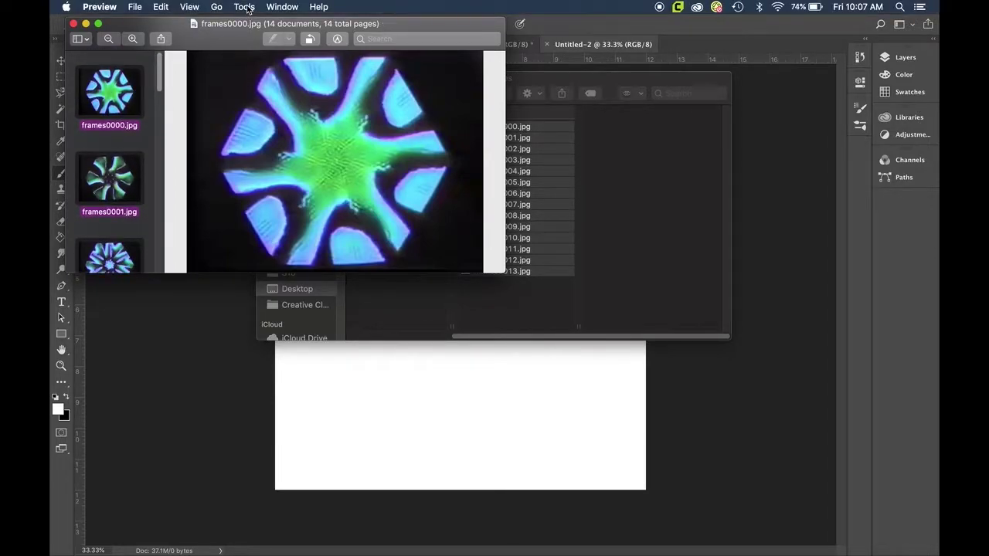
Resize all frames to 300 pixels/inch with Resample image turned off
click(244, 7)
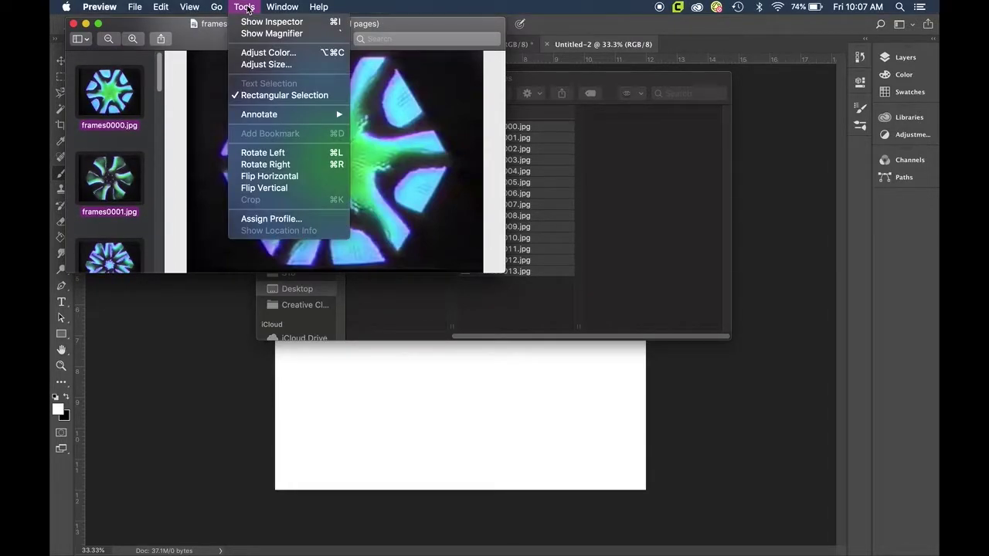
click(279, 65)
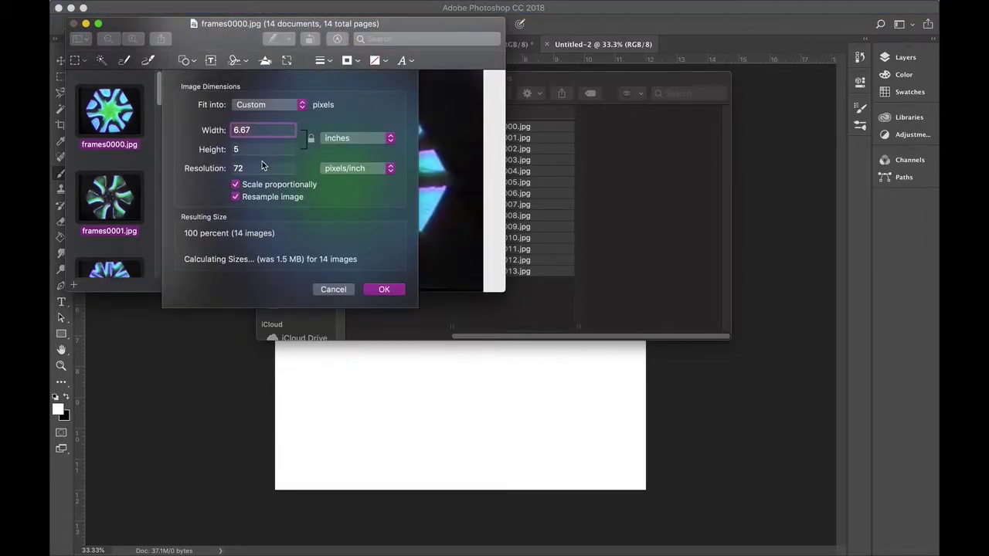
click(235, 197)
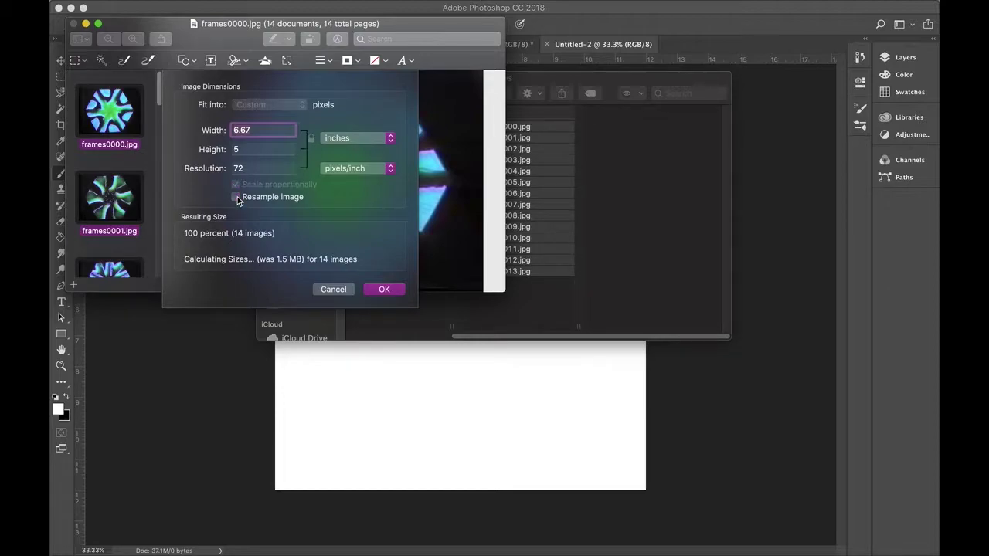
click(246, 170)
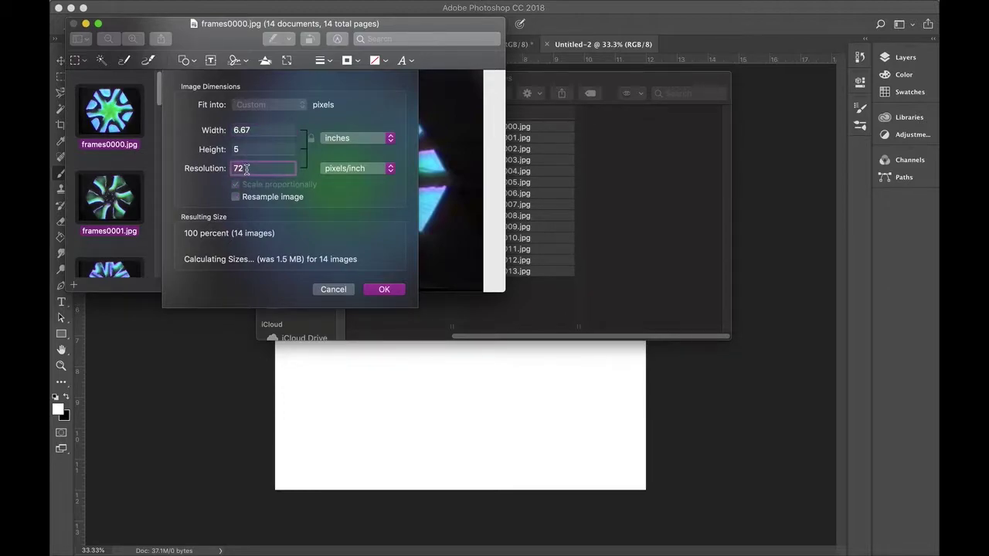
text(300)
click(254, 151)
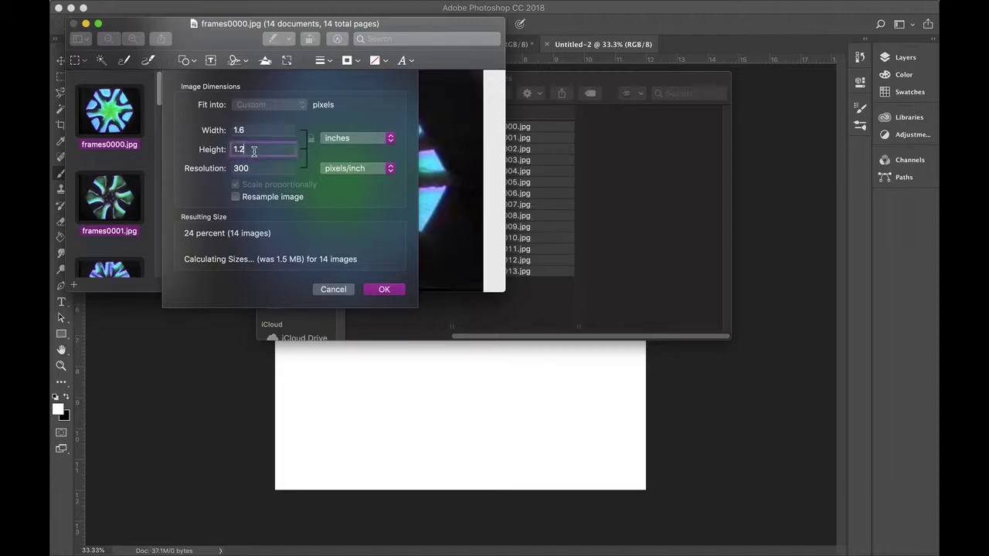
click(249, 167)
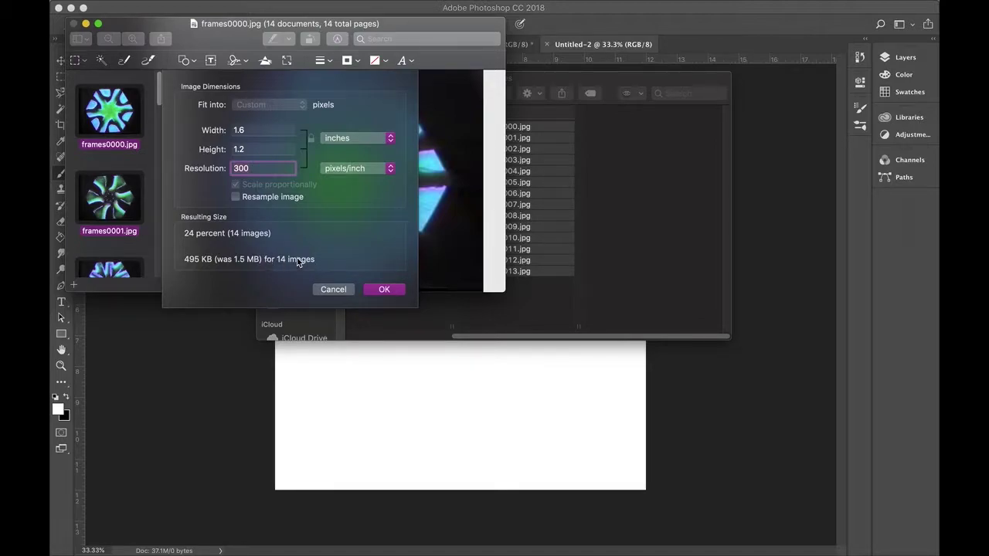
click(392, 284)
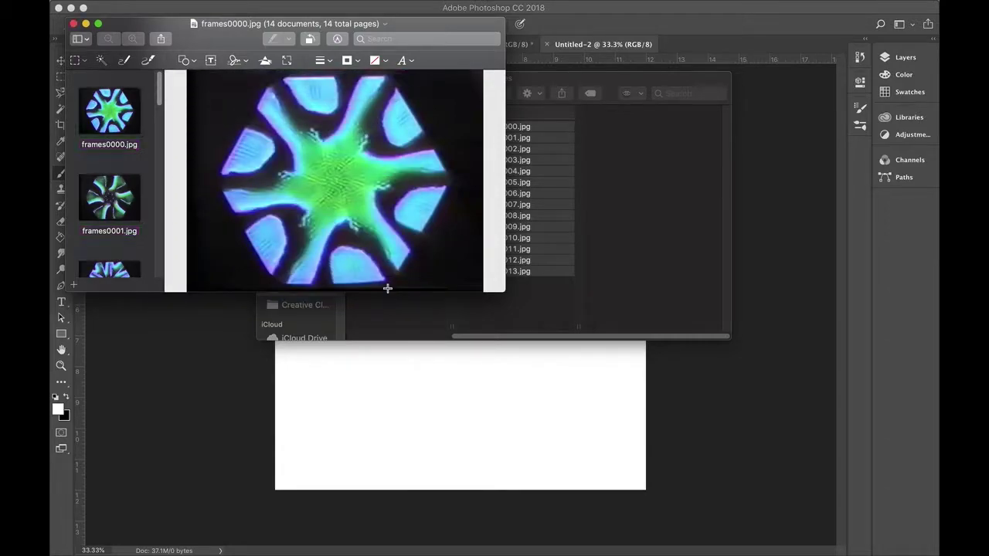
Save the resized frames and close the Preview window
scroll(116, 170, down, 15)
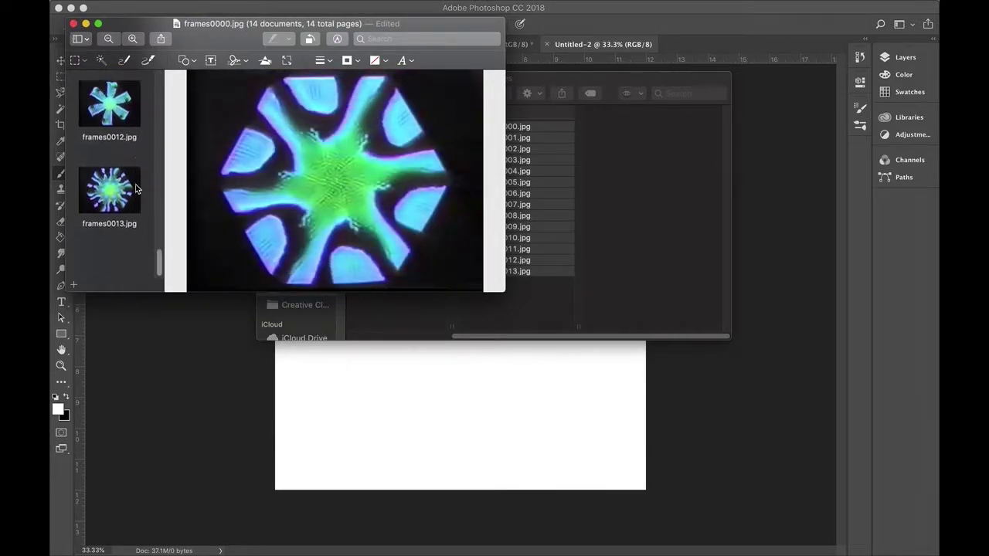
shift+click(122, 238)
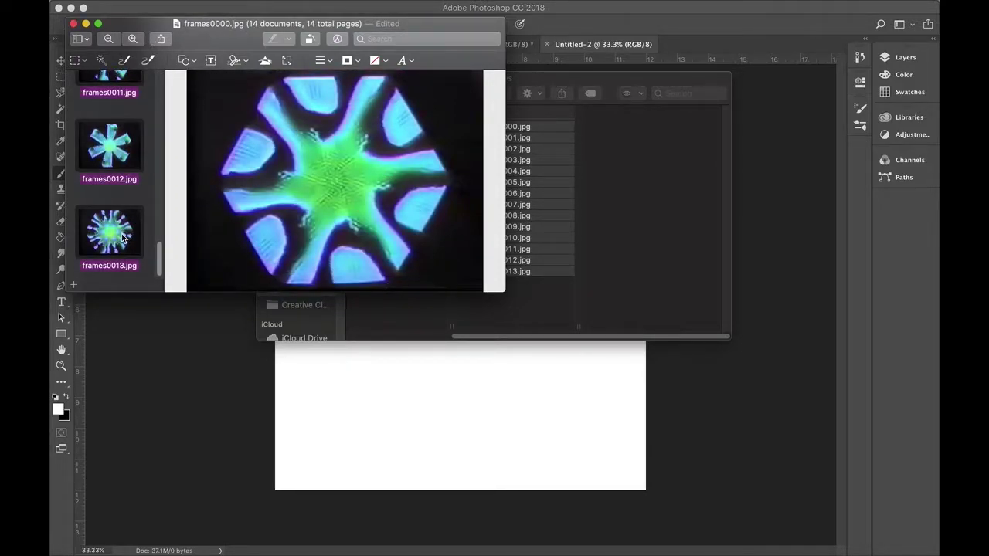
key(super+s)
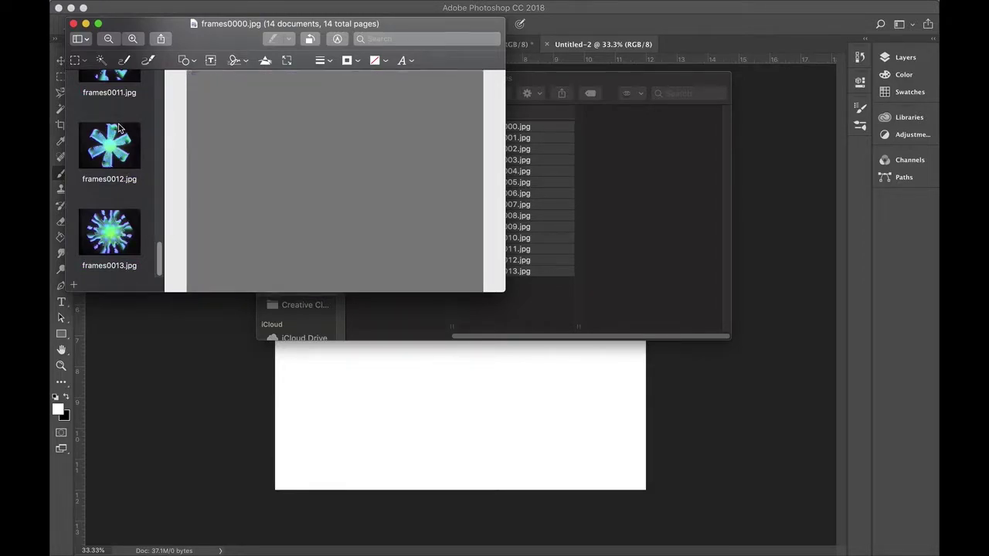
scroll(118, 127, up, 15)
scroll(118, 127, down, 15)
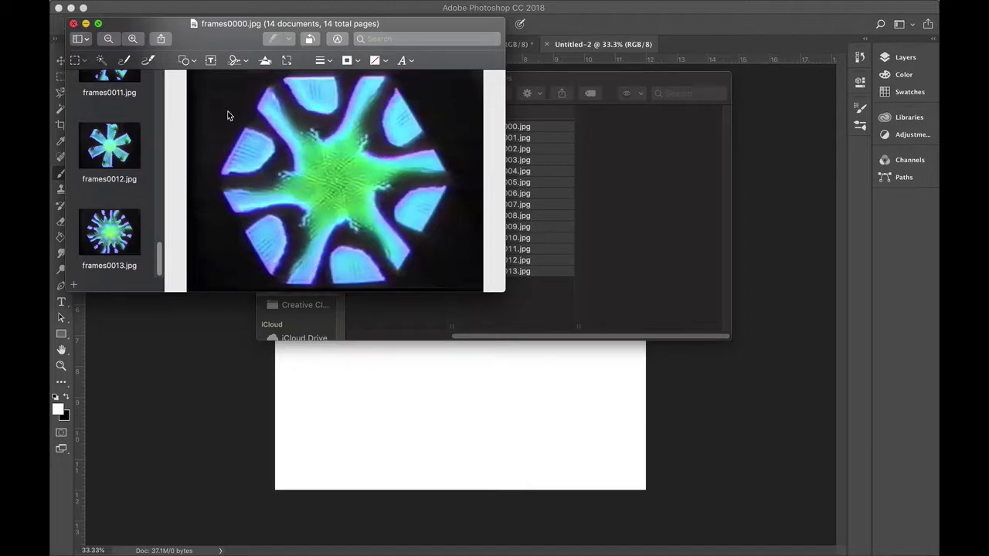
key(super+w)
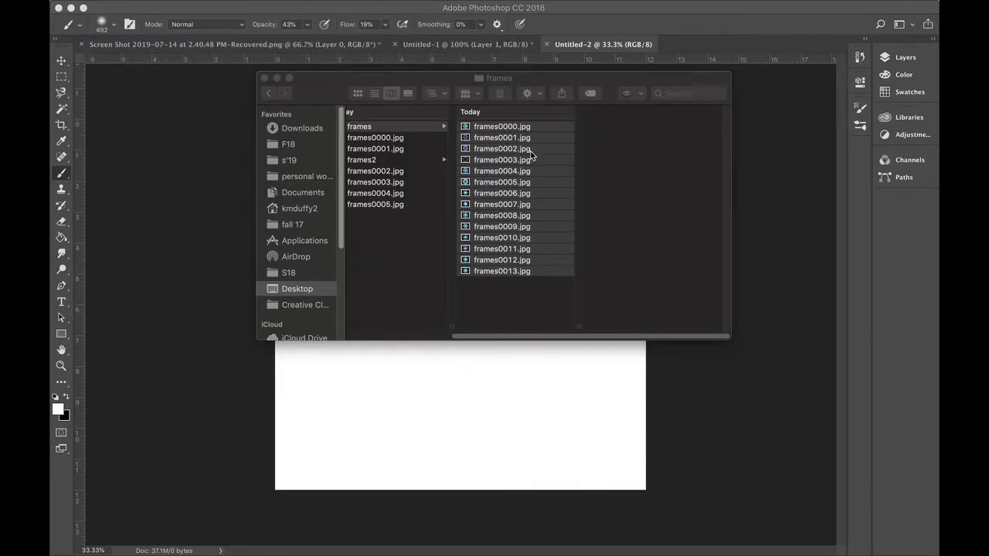
Bring the frames folder forward, select frames0013.jpg through frames0000.jpg, and dismiss the context menu
click(540, 127)
click(545, 321)
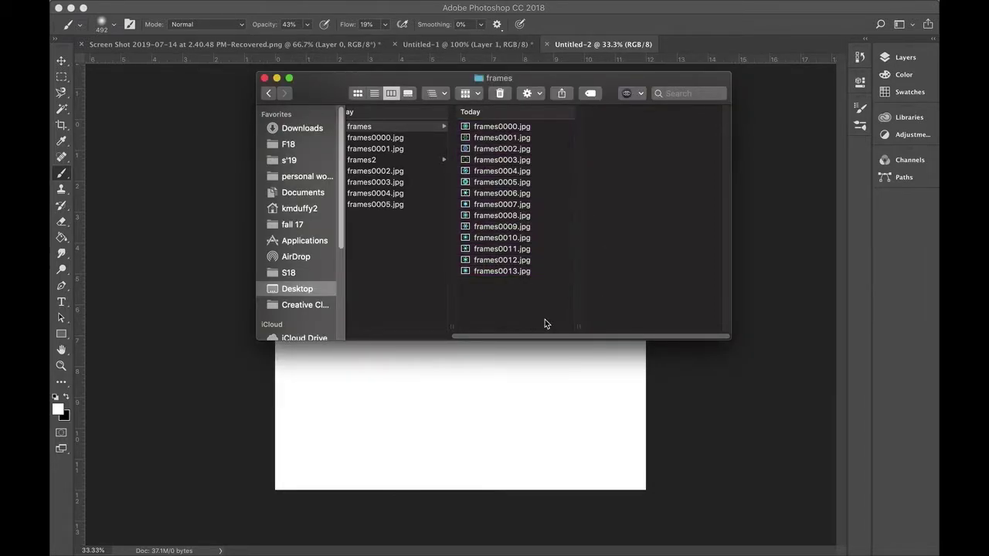
click(543, 272)
scroll(637, 286, down, 3)
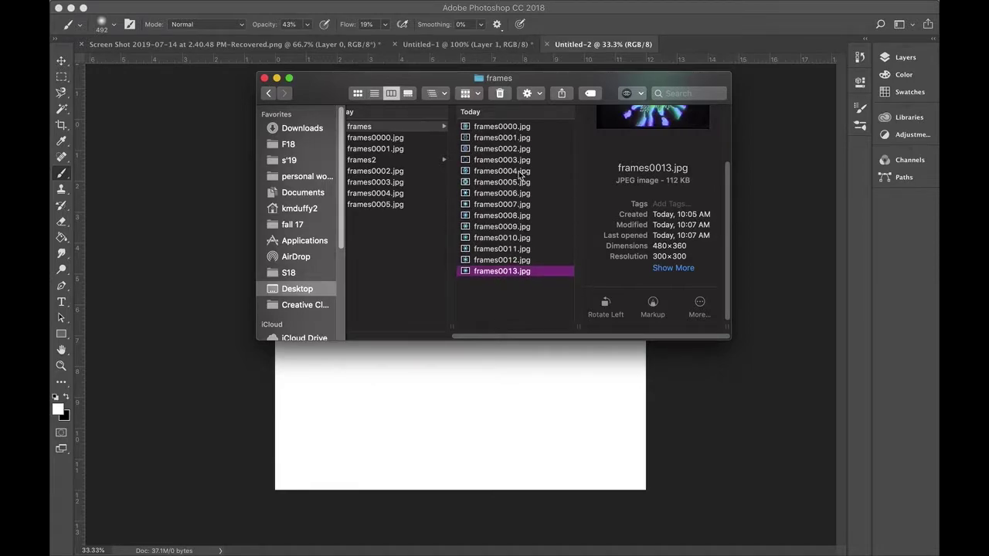
shift+click(526, 130)
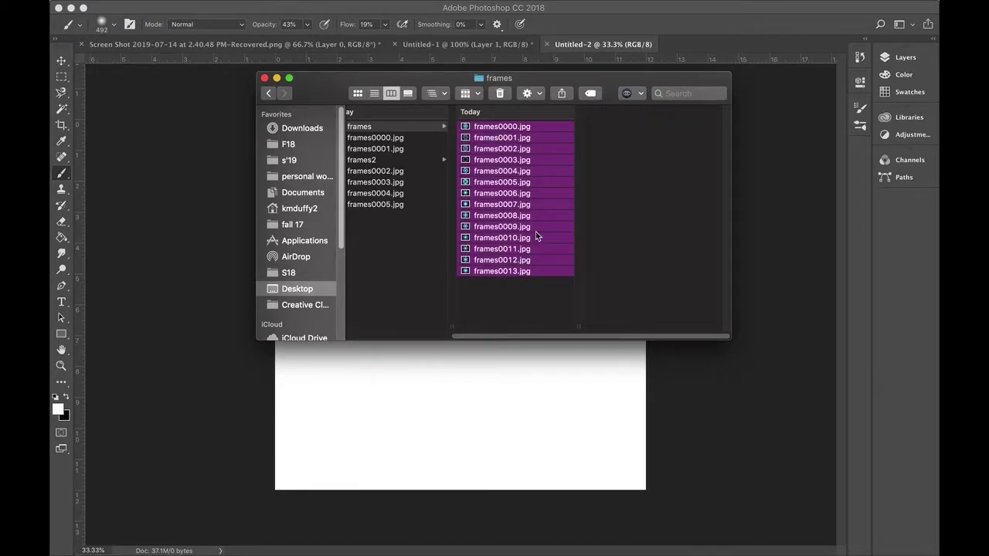
right_click(535, 231)
mouse_move(601, 267)
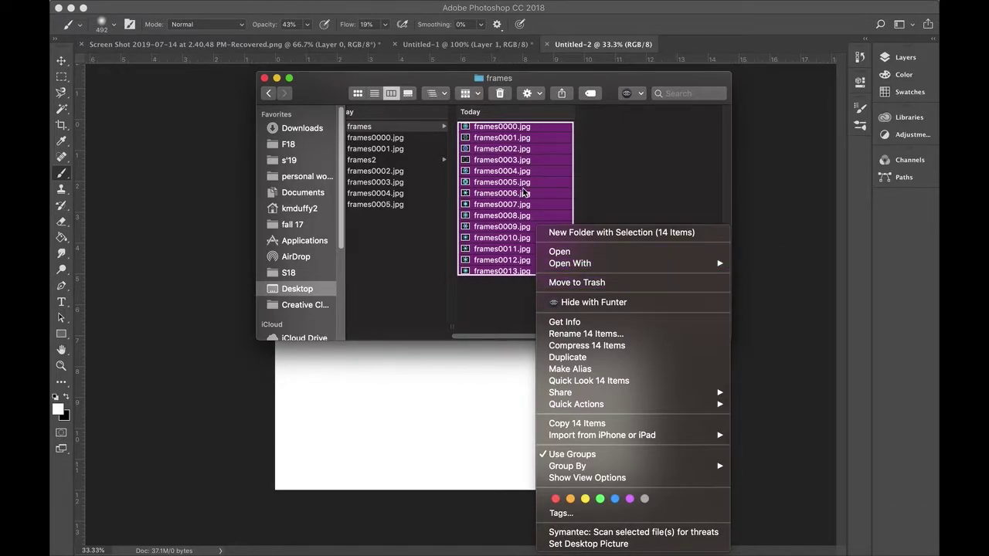
click(533, 215)
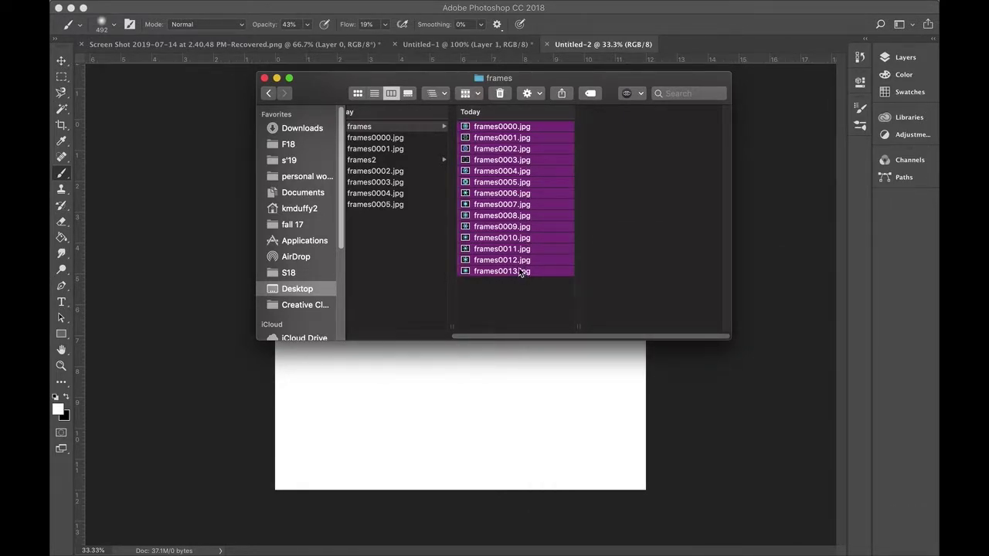
Drag the 14 frame JPEGs onto the canvas and place frames0000 through frames0009
drag(518, 269, 477, 413)
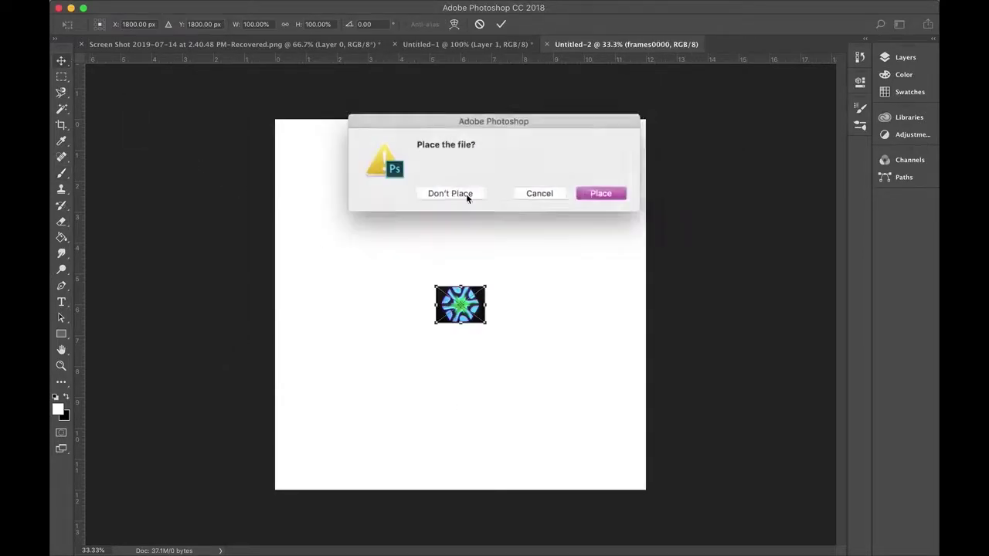
click(597, 192)
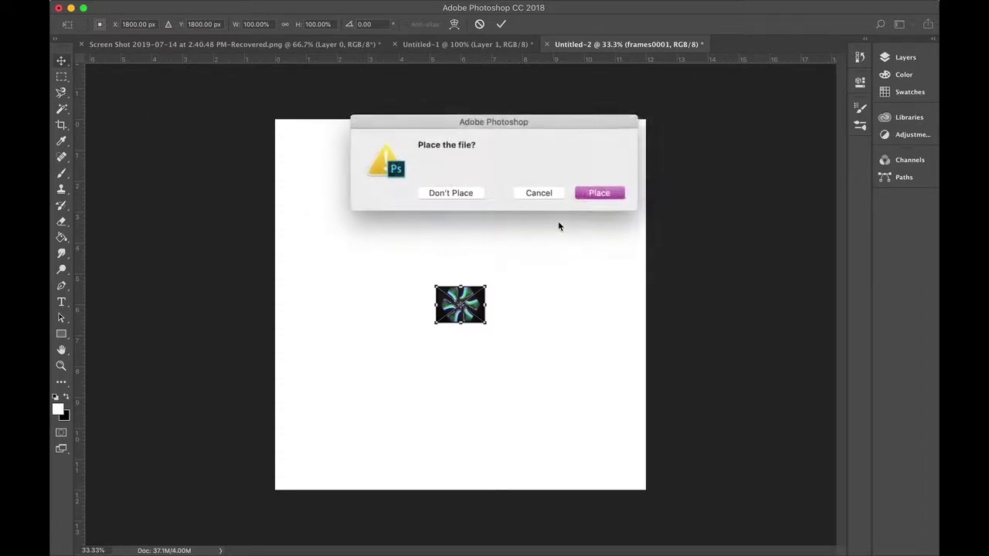
click(598, 193)
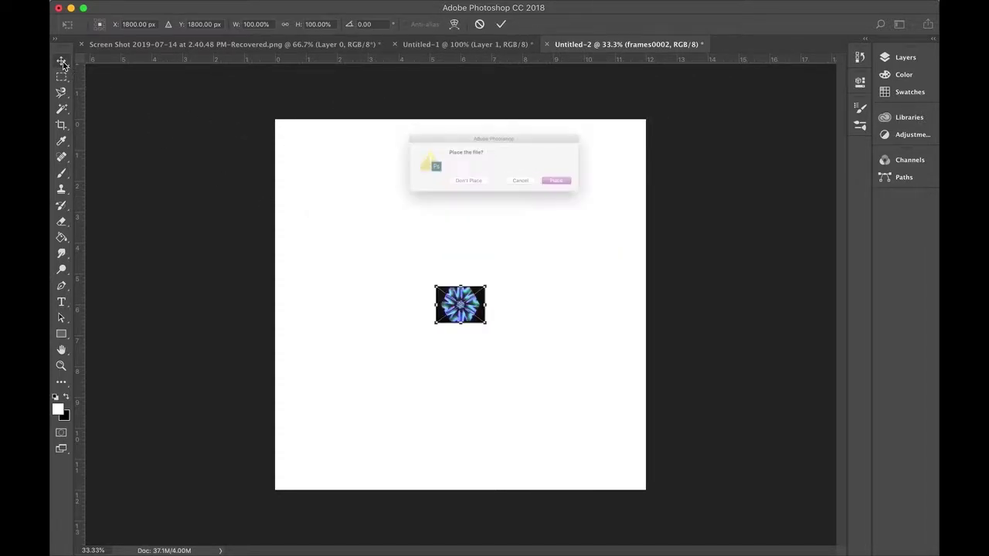
click(607, 195)
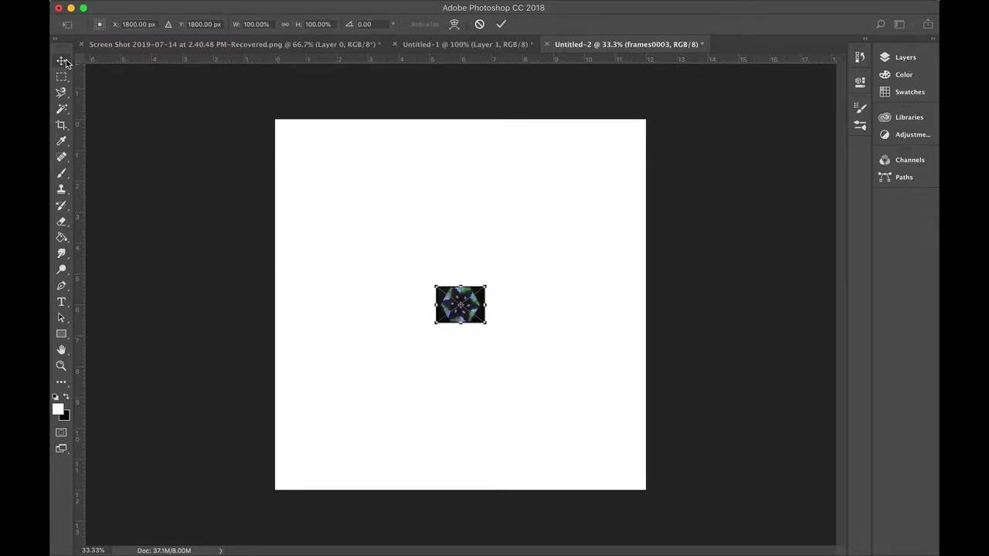
click(593, 194)
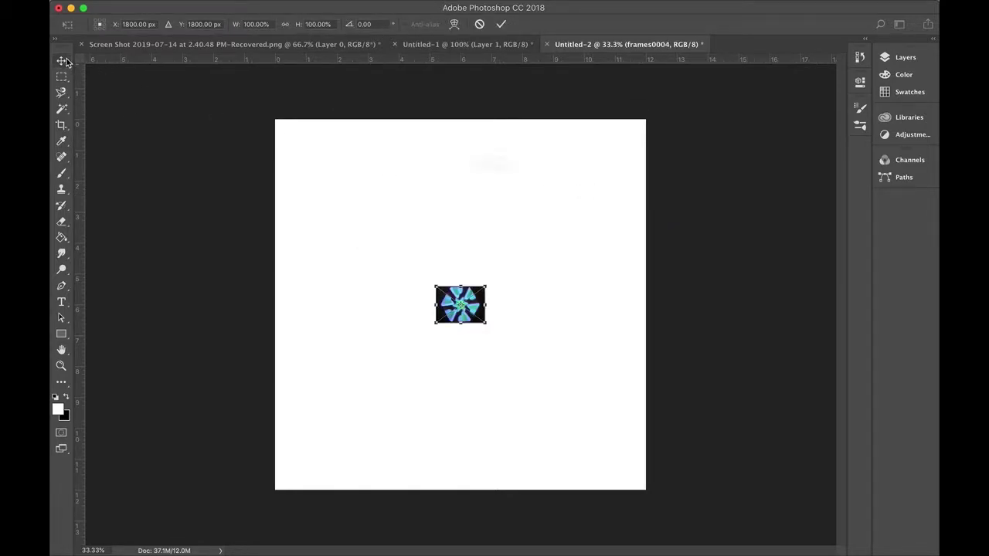
click(579, 192)
click(592, 193)
click(61, 64)
click(601, 197)
click(62, 62)
click(600, 193)
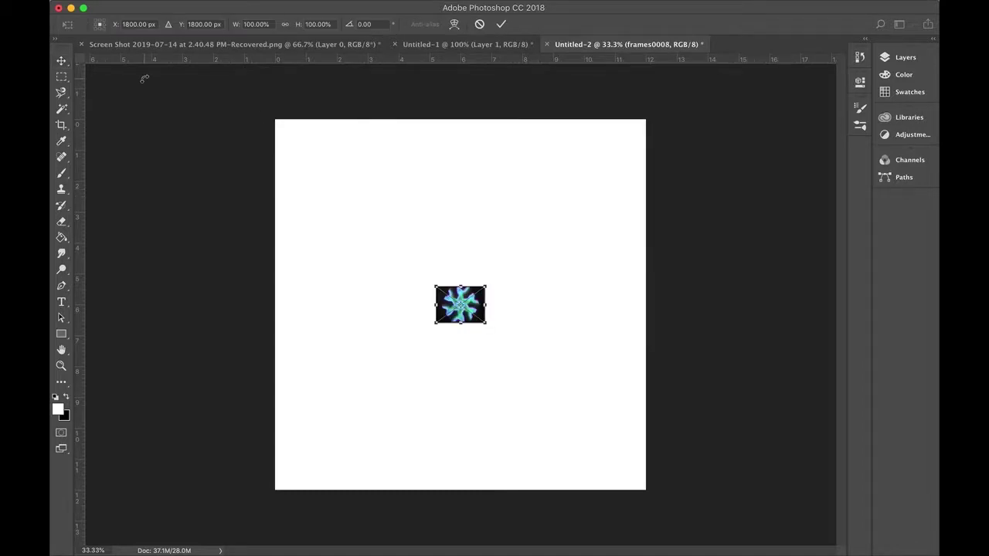
click(66, 62)
click(600, 194)
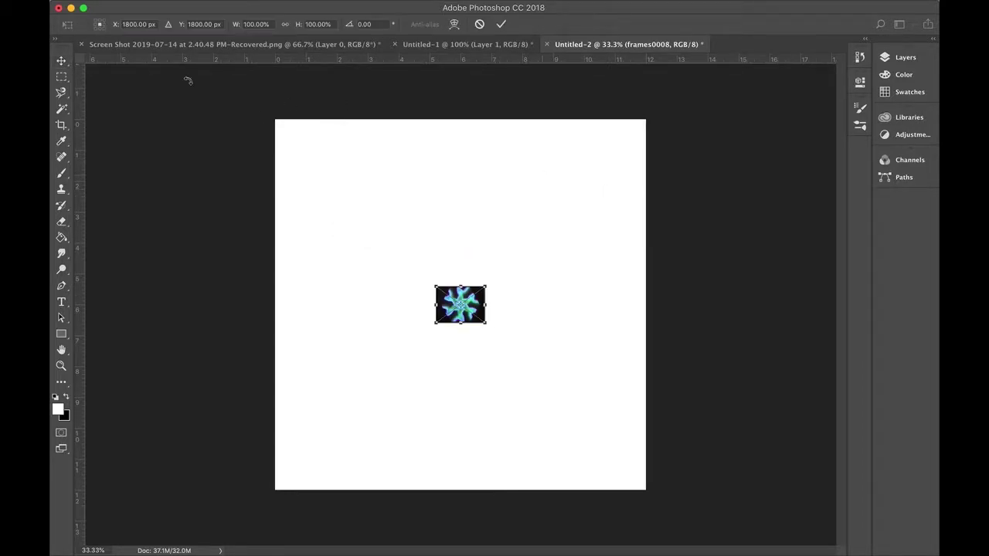
Finish placing frames0010 through frames0013, then unlock the Background as Layer 0
click(62, 61)
click(616, 190)
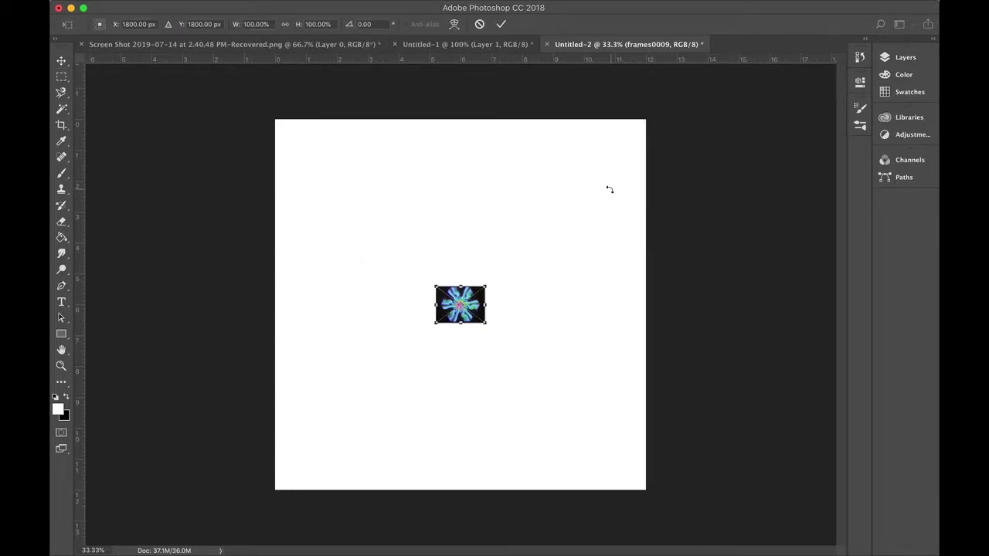
click(62, 61)
click(593, 192)
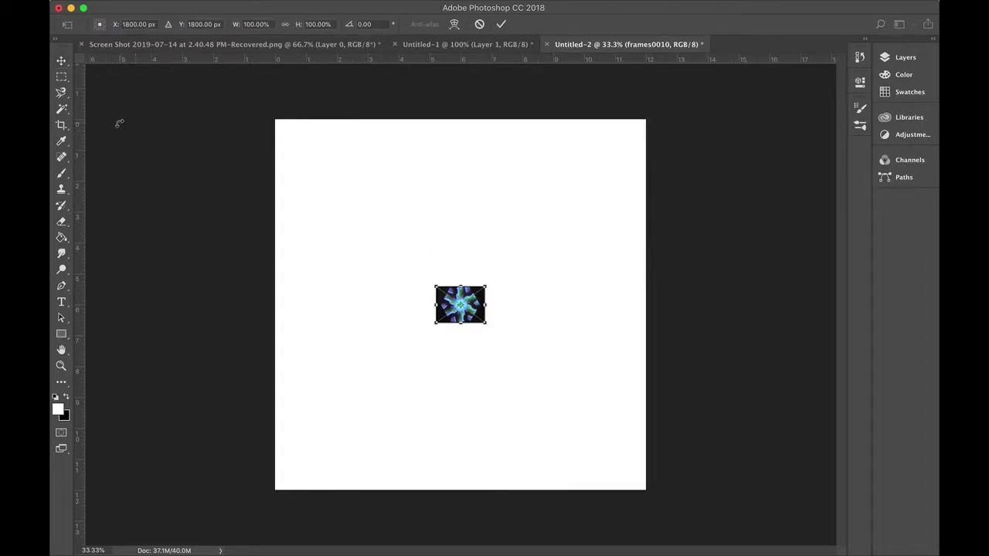
click(65, 62)
click(598, 193)
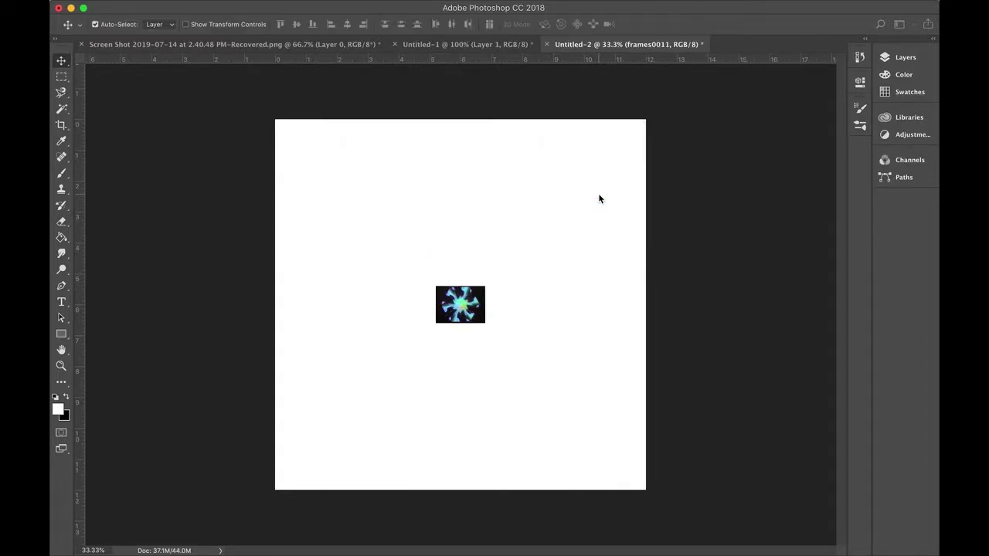
click(62, 65)
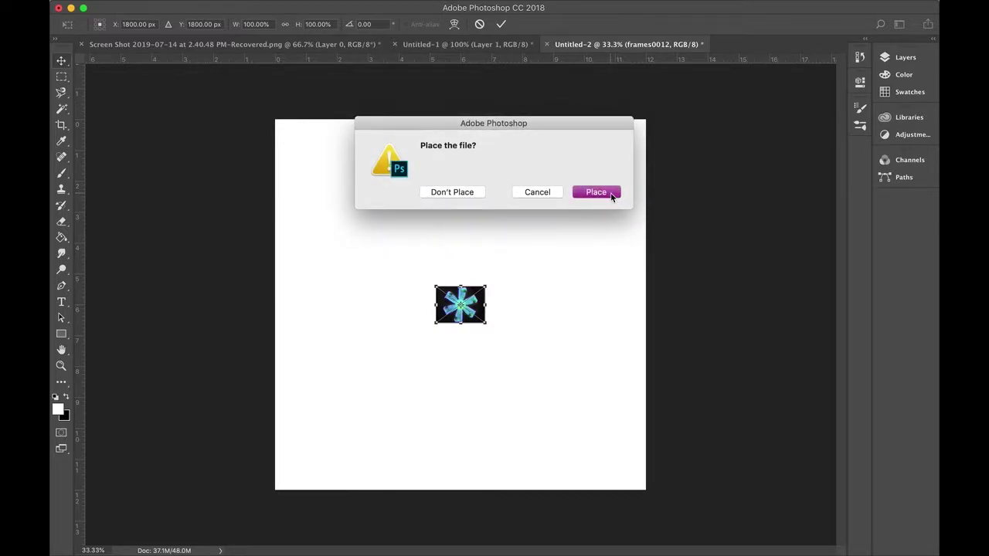
click(614, 193)
click(59, 62)
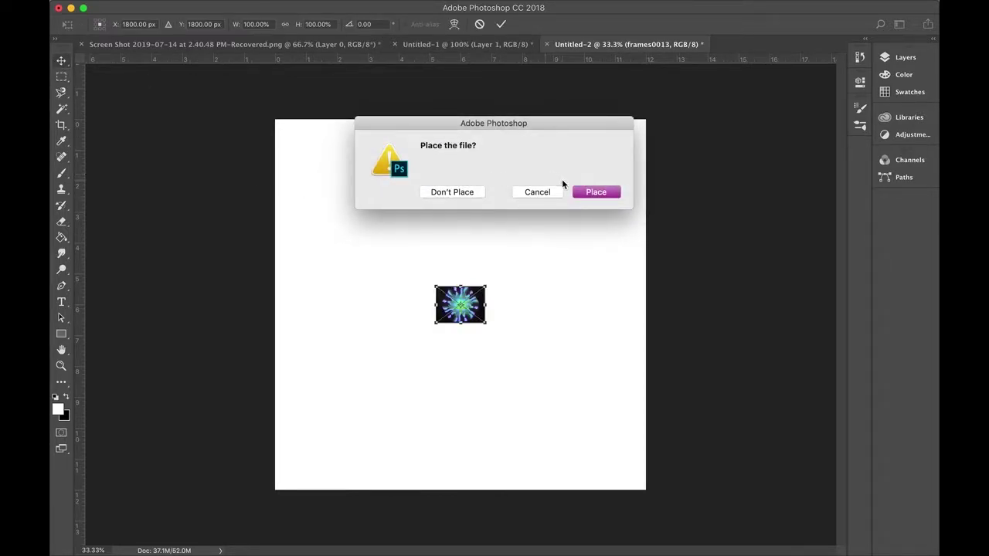
click(592, 193)
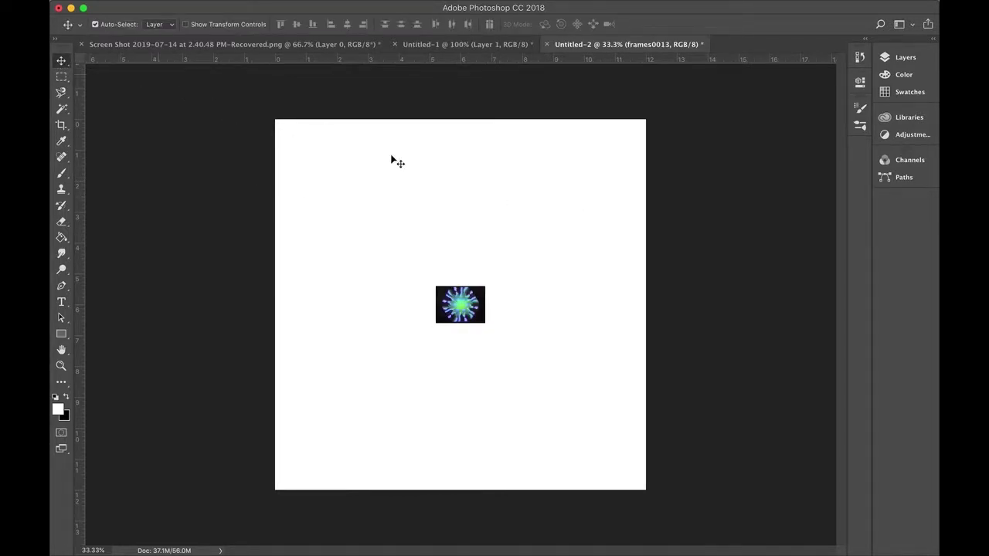
click(890, 57)
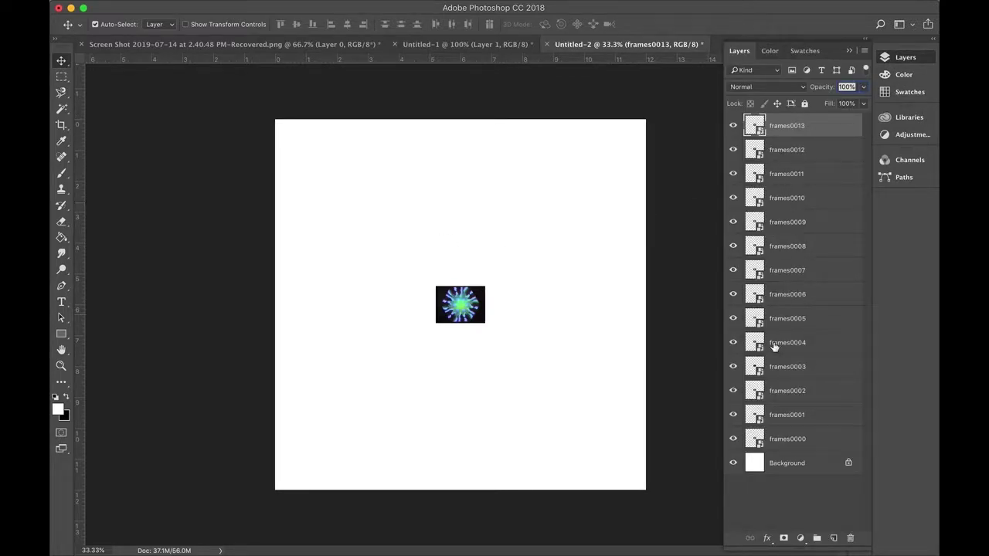
click(848, 463)
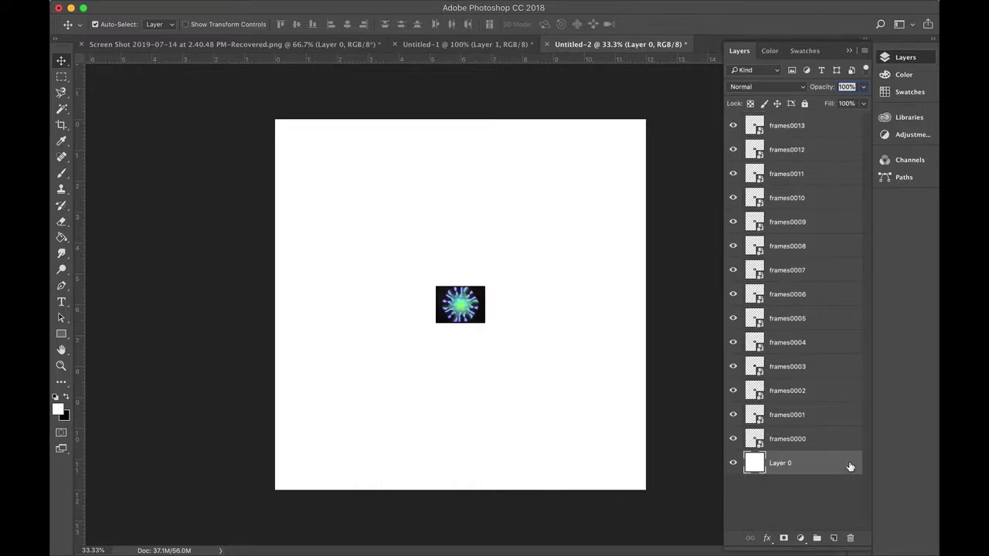
Move frames0013 to the canvas's upper right and drag Ellipse 1 beneath all frame layers
drag(463, 311, 550, 210)
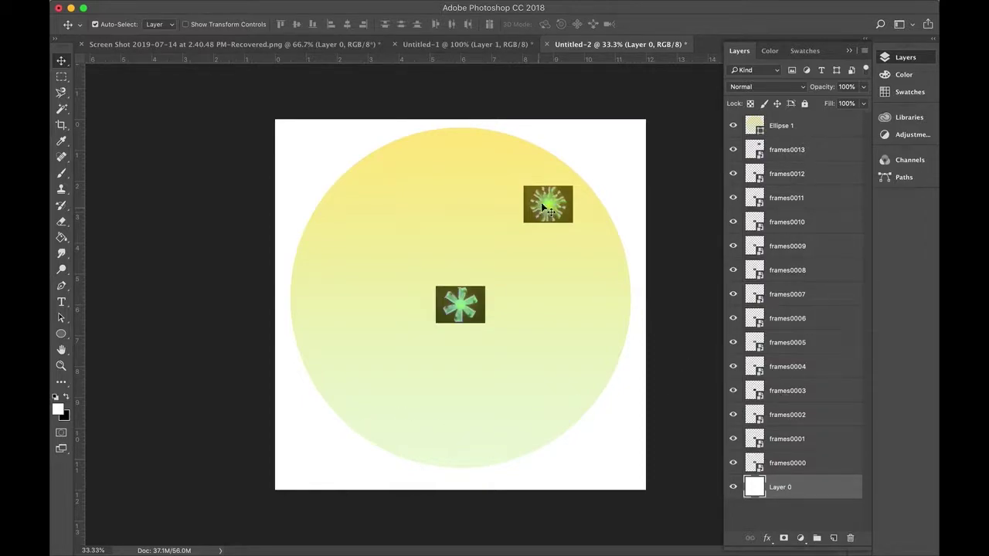
click(792, 127)
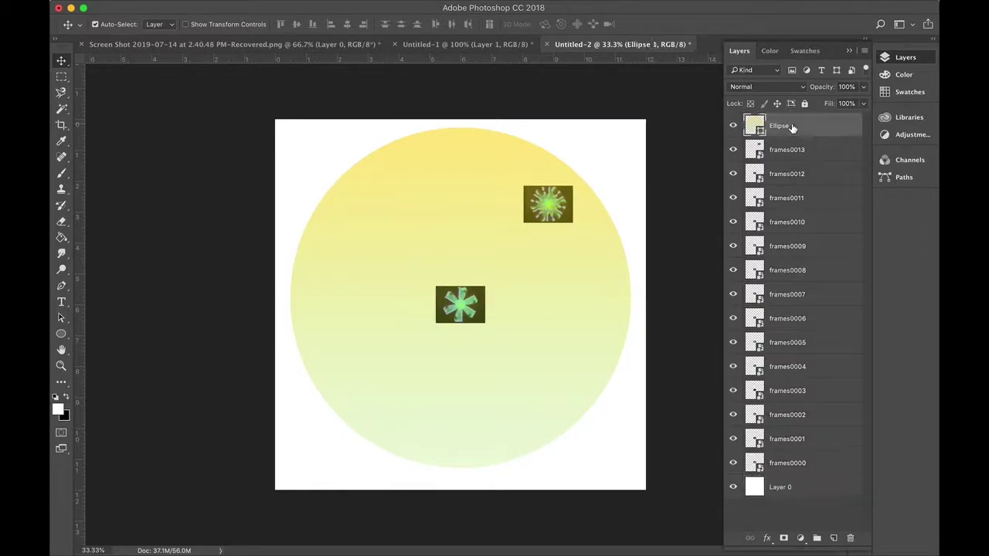
drag(792, 126, 809, 479)
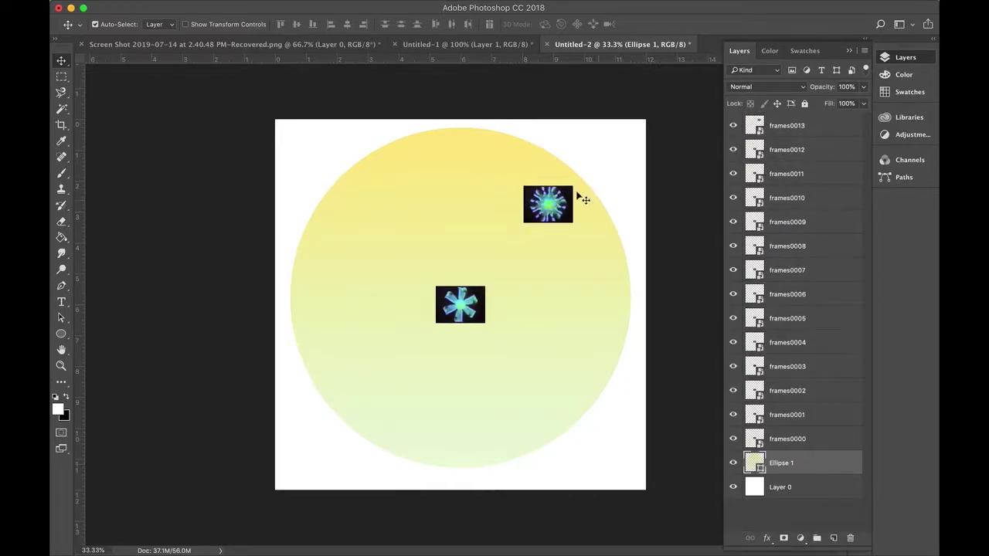
click(558, 215)
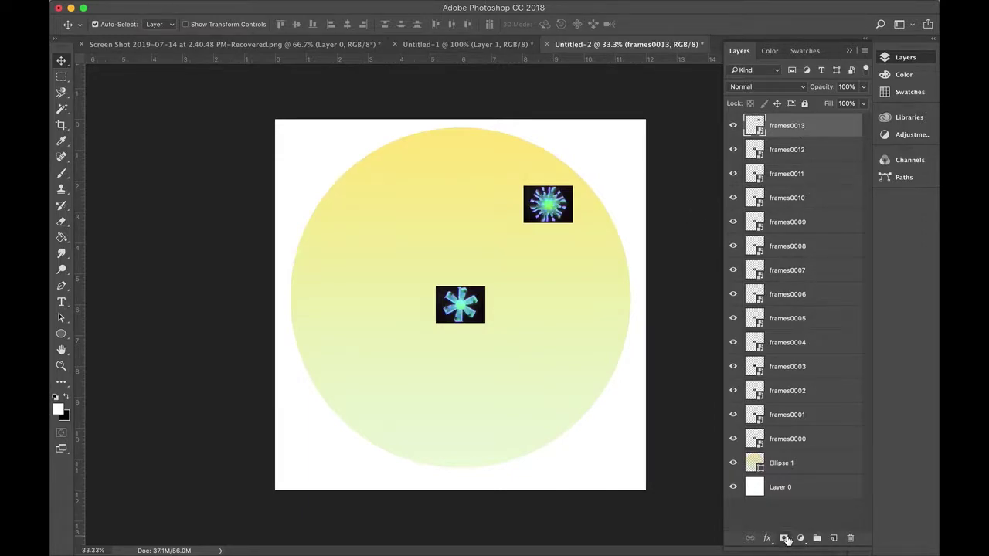
Add a white layer mask to frames0013 and zoom in to inspect the frame
click(785, 539)
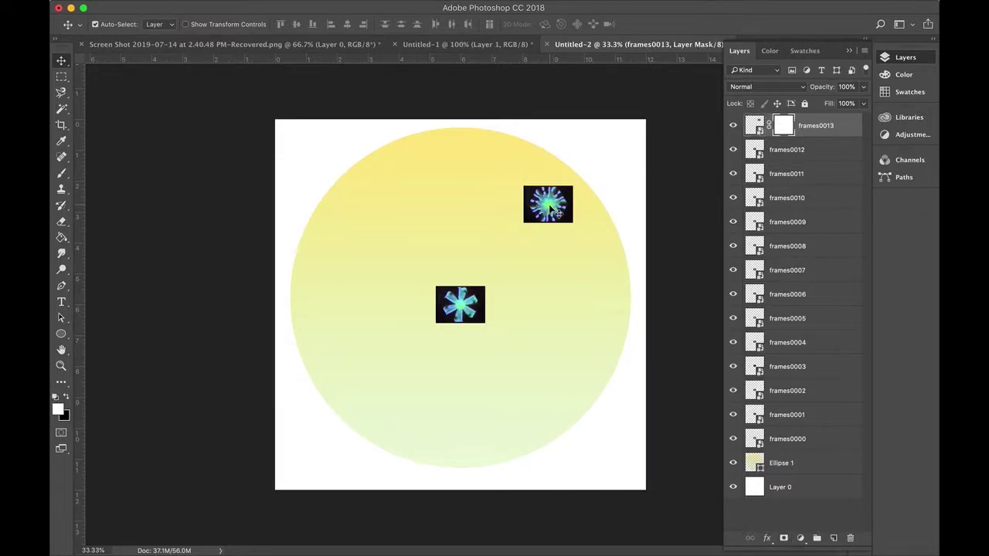
key(super+equal)
key(super+equal)
key(super+equal)
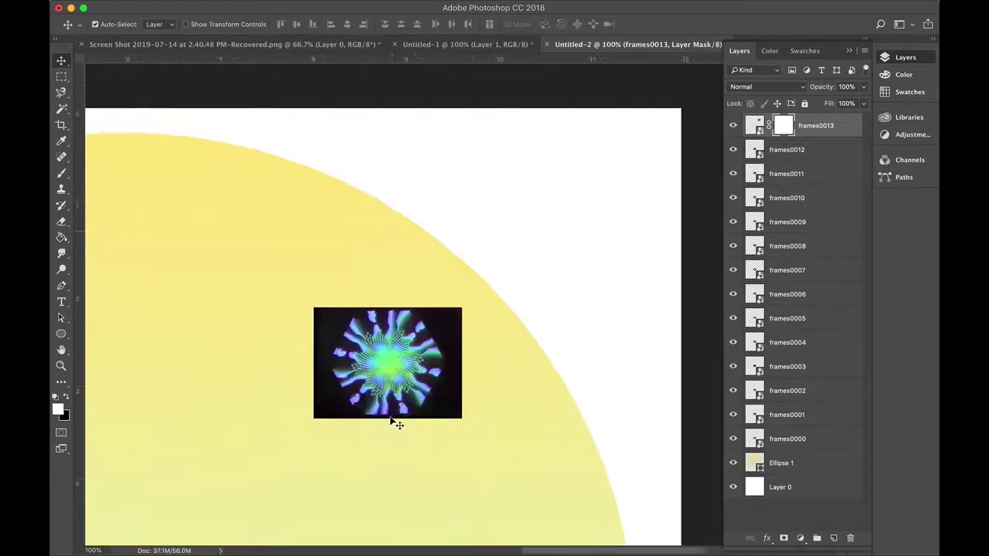
scroll(393, 422, down, 3)
scroll(392, 422, left, 3)
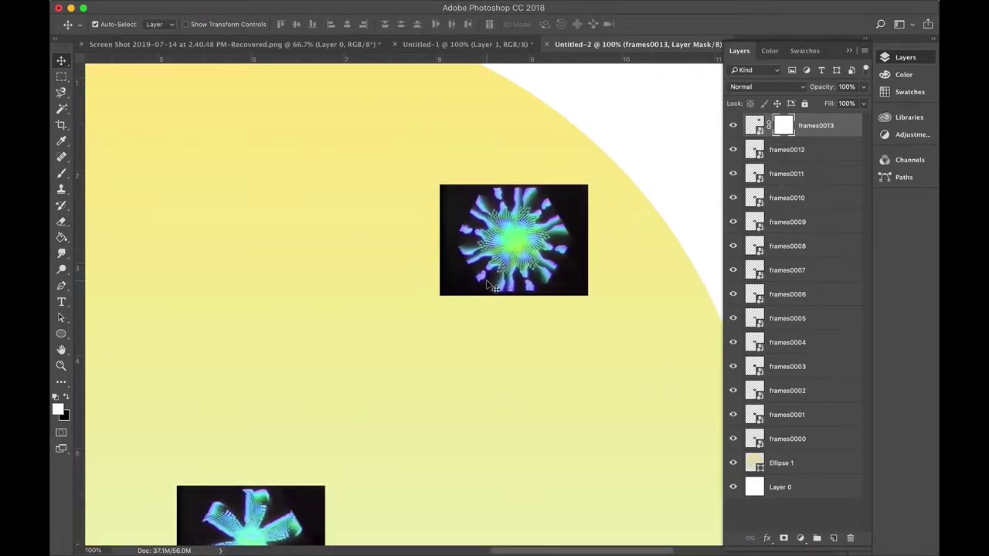
key(super+equal)
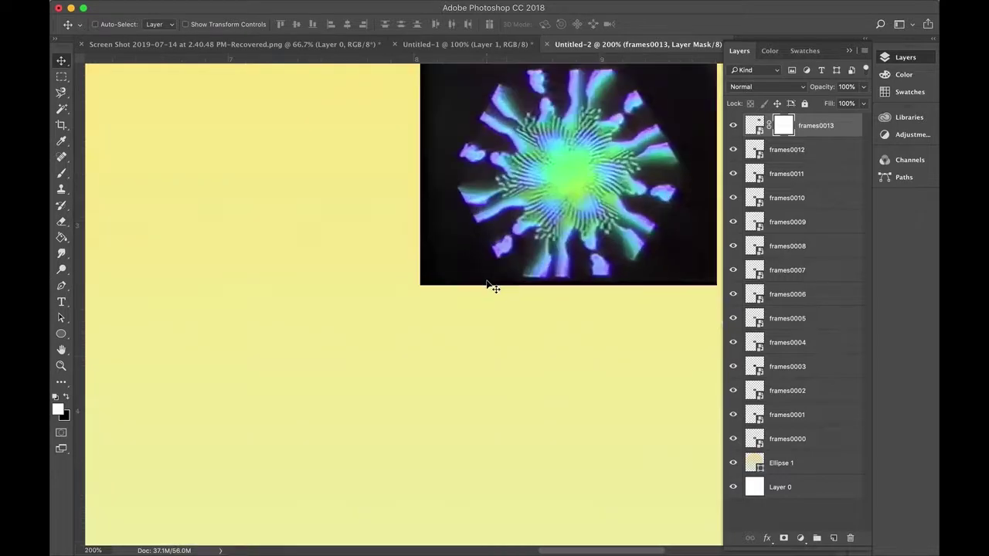
scroll(492, 283, up, 3)
scroll(492, 282, right, 3)
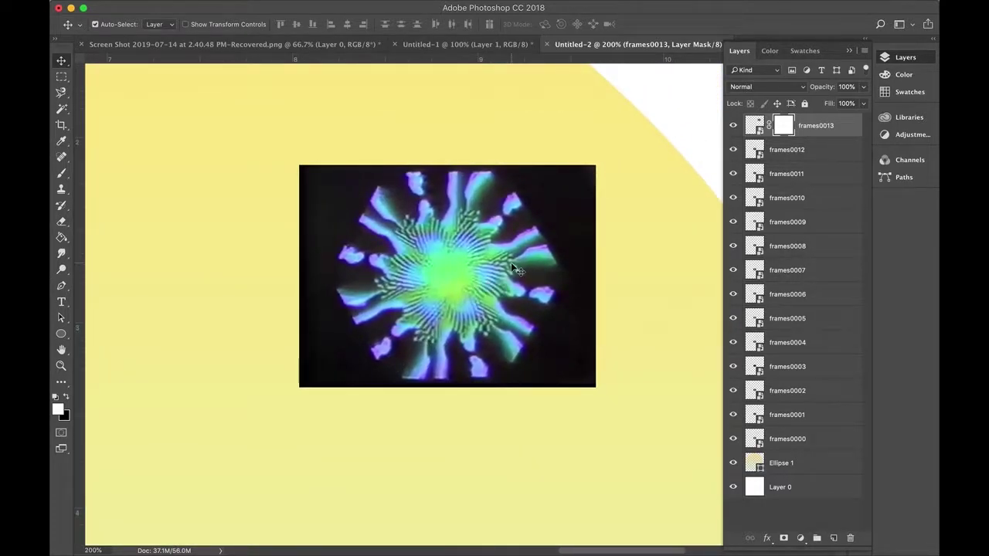
key(super+minus)
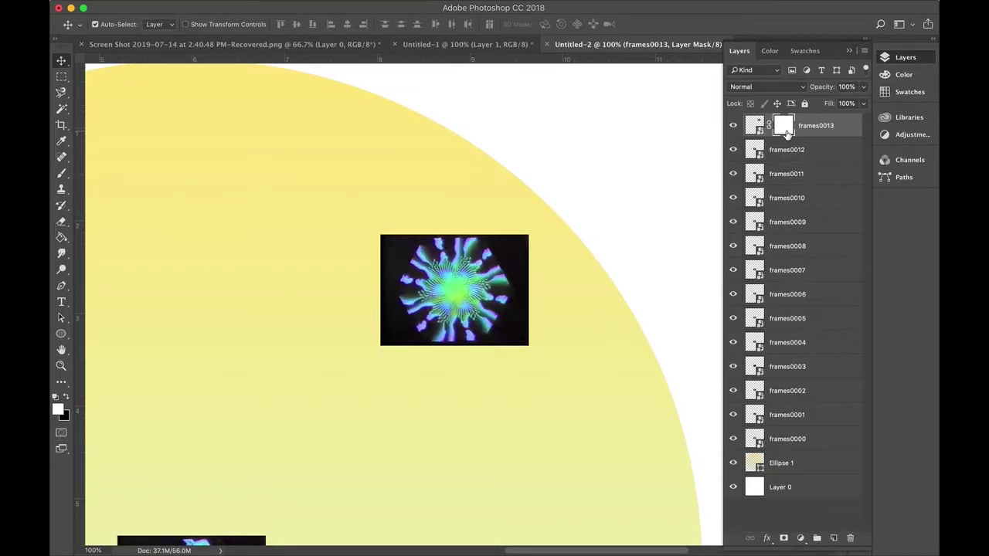
click(62, 173)
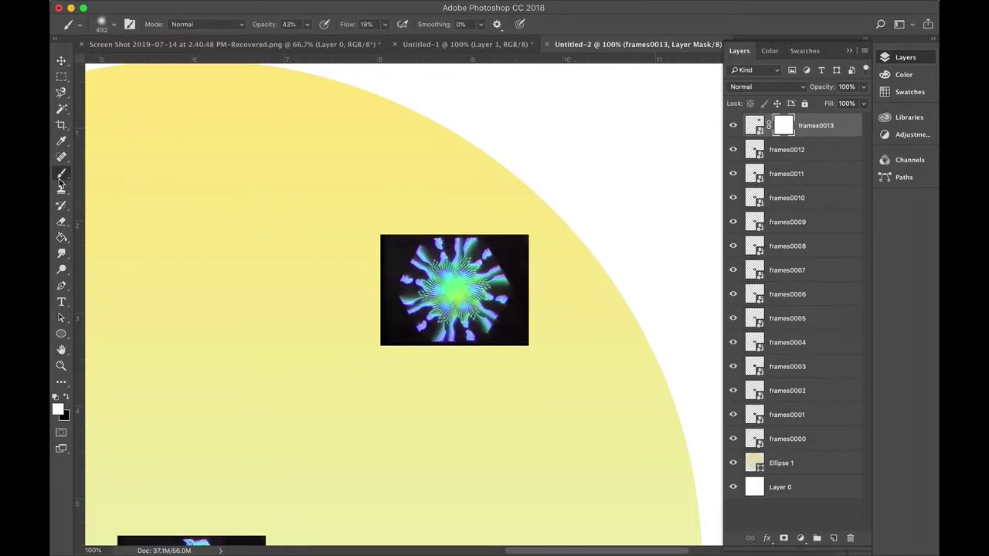
click(62, 110)
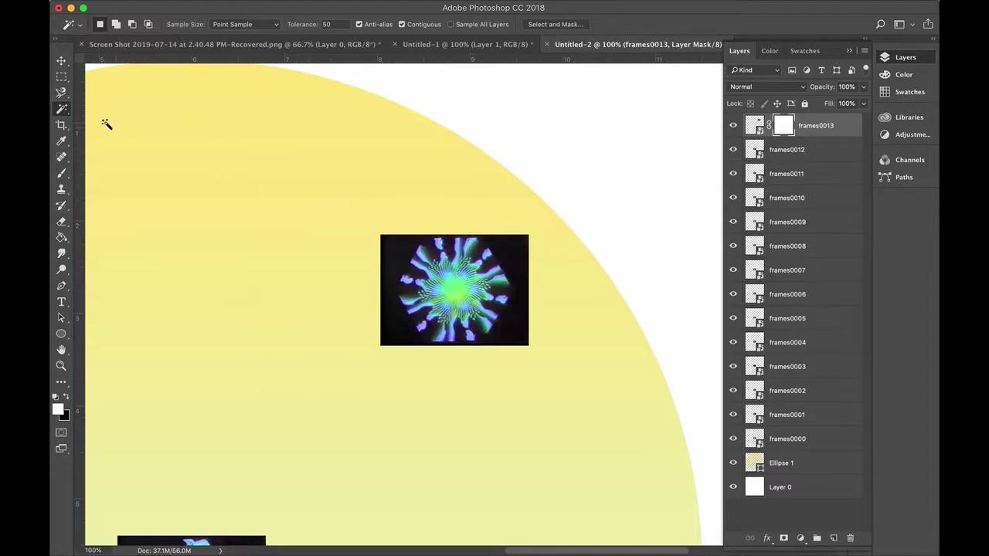
Choose the Magic Wand tool and target frames0013's image pixels rather than its mask
click(62, 111)
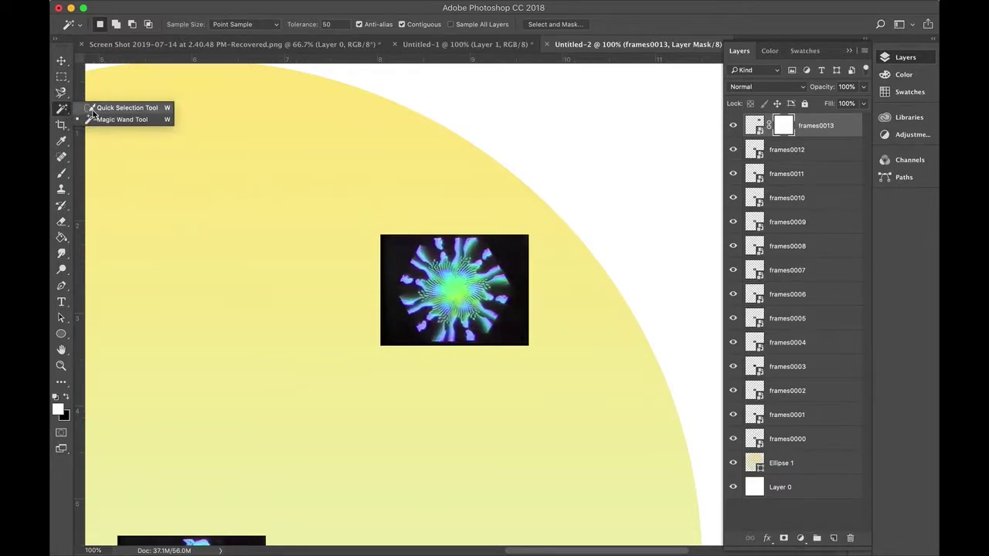
click(100, 108)
click(61, 111)
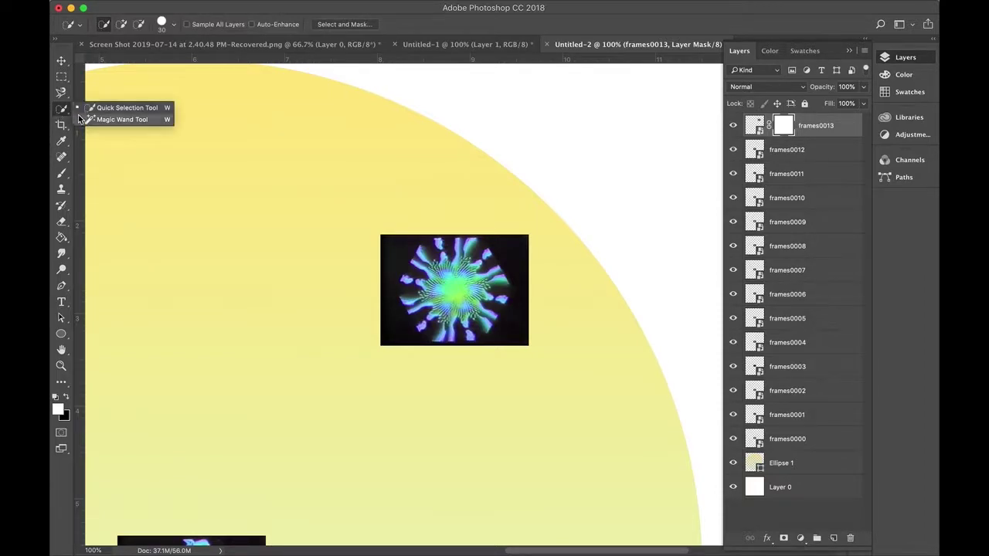
click(84, 119)
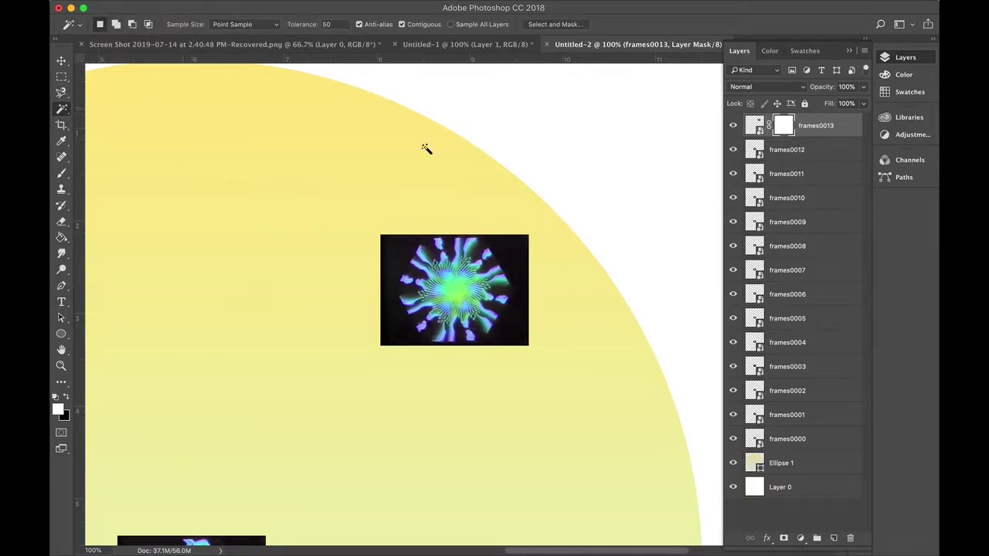
click(754, 127)
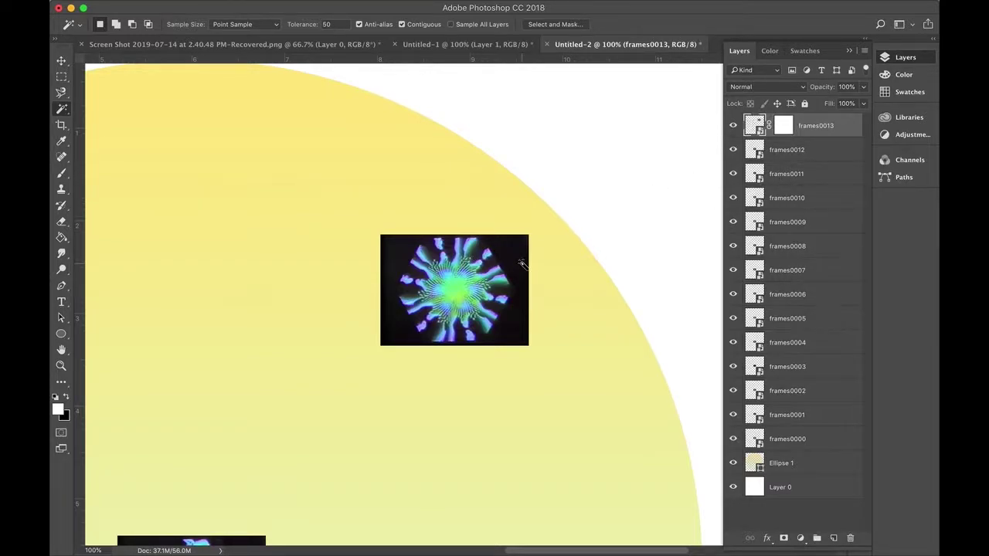
click(782, 125)
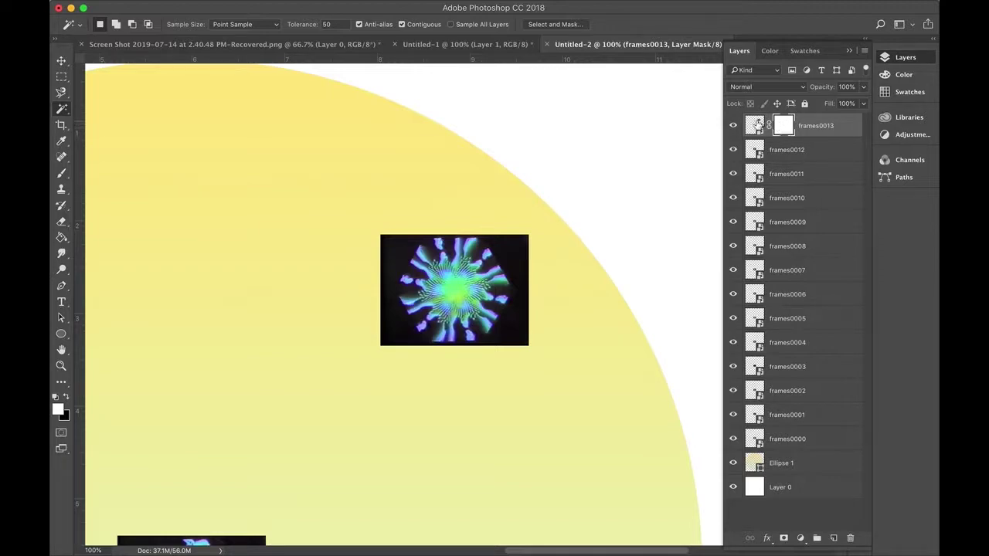
click(754, 125)
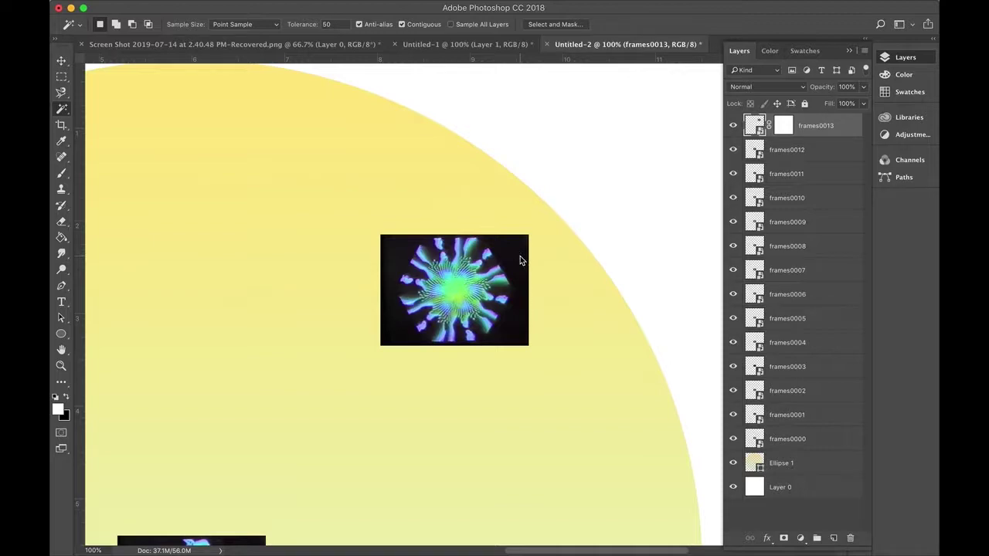
Test-select the black background, deselect, and set Magic Wand tolerance to 20
click(507, 273)
key(super+equal)
key(super+equal)
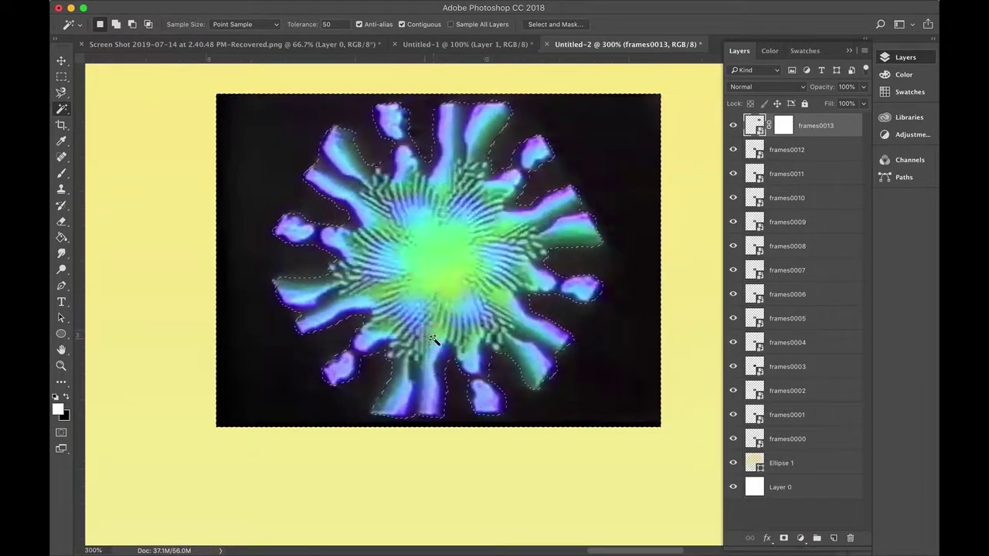
scroll(432, 340, up, 5)
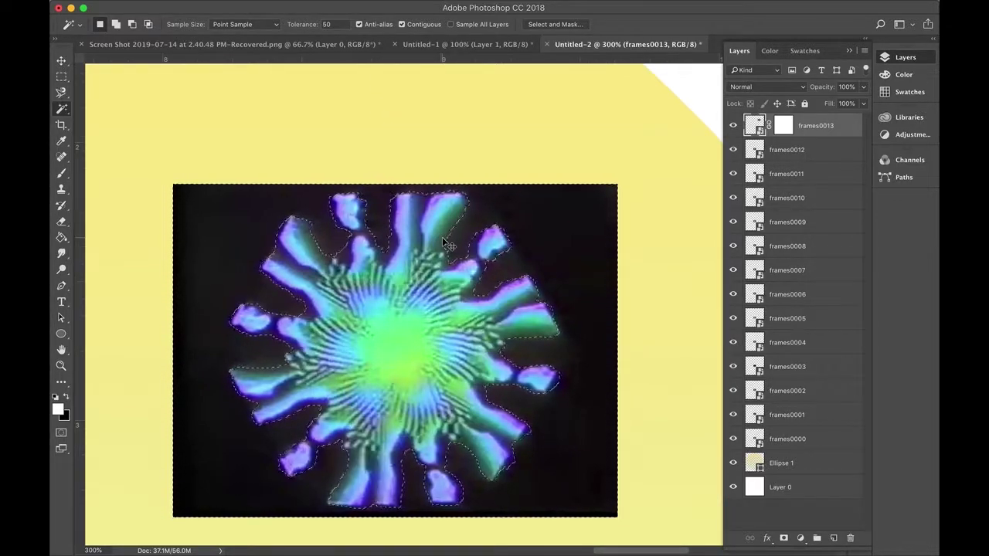
key(super+d)
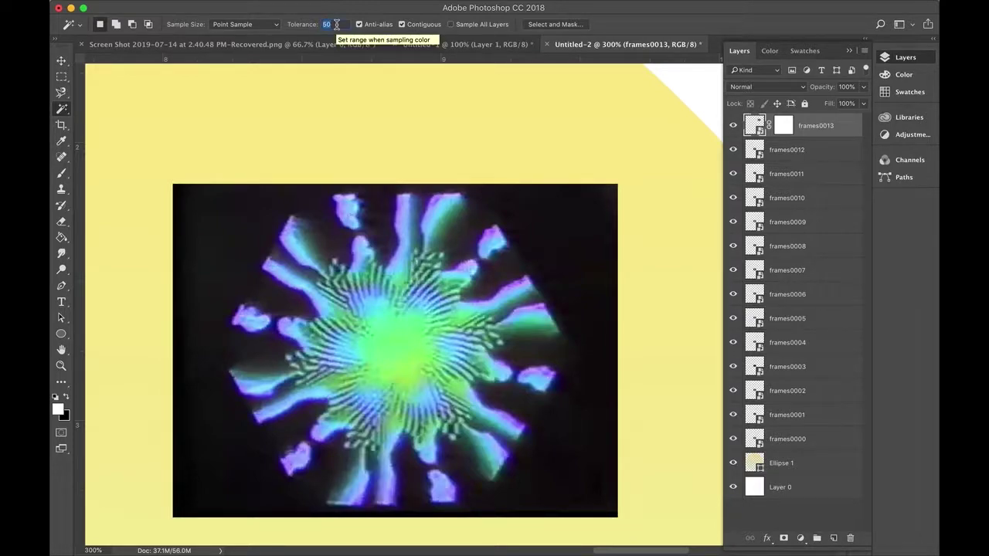
text(20)
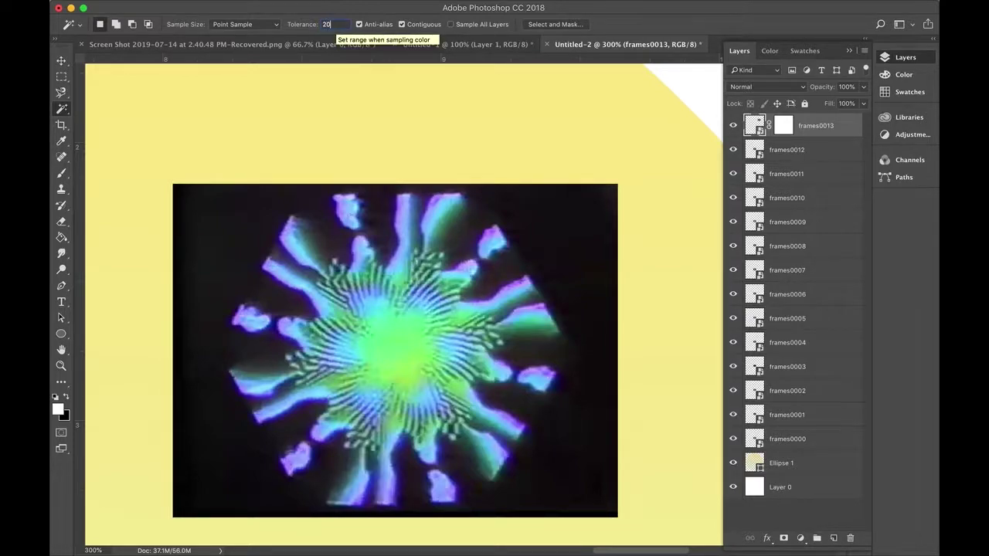
Select the black background at tolerances 20, 100, then finally 60
click(548, 219)
click(335, 24)
text(100)
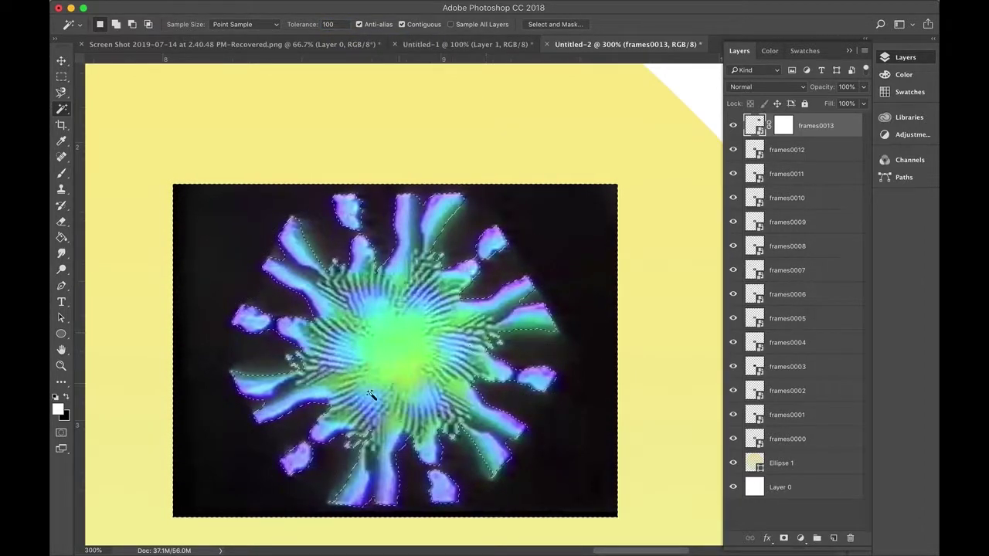
click(540, 282)
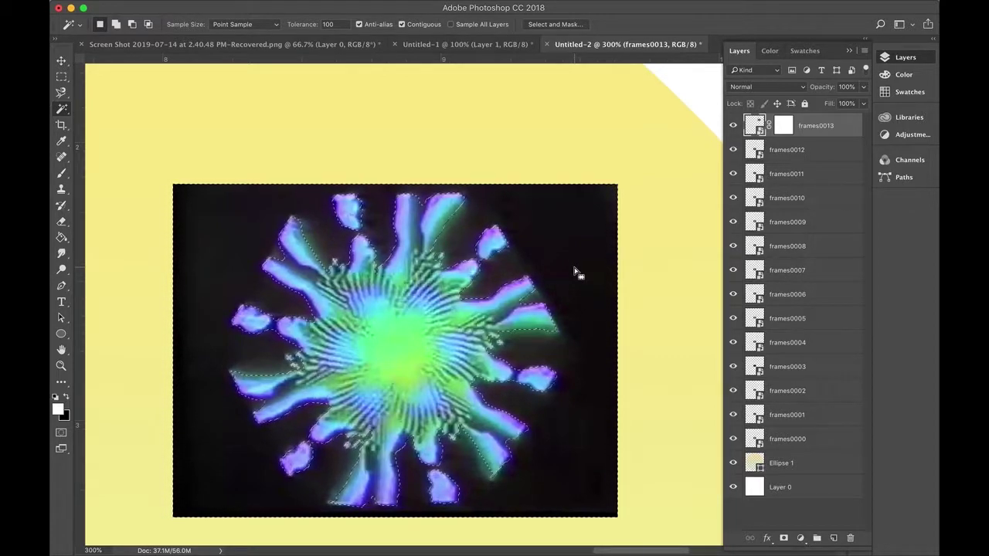
double_click(332, 25)
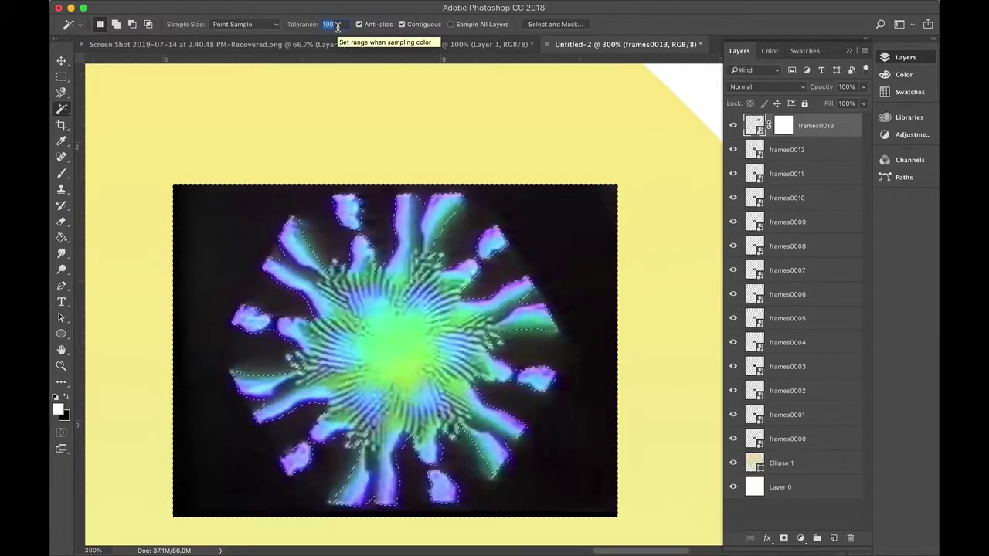
text(60)
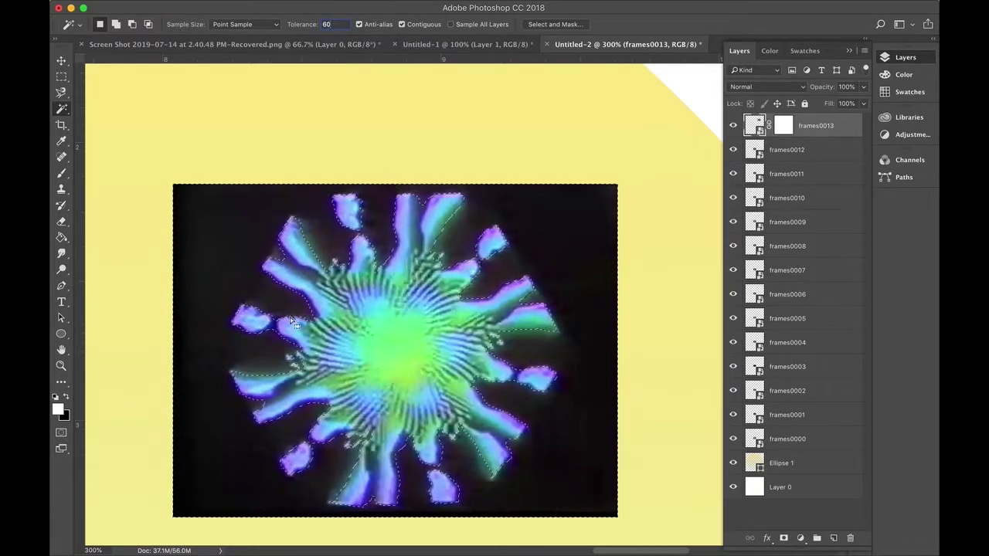
key(super+d)
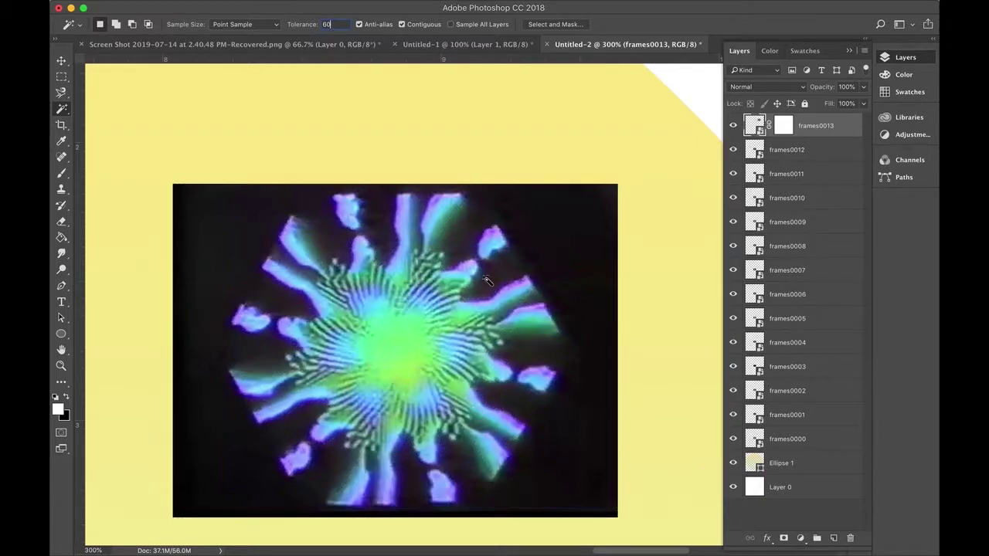
click(560, 260)
Target the frames0013 layer mask and pick the Brush tool with its preset picker
click(780, 128)
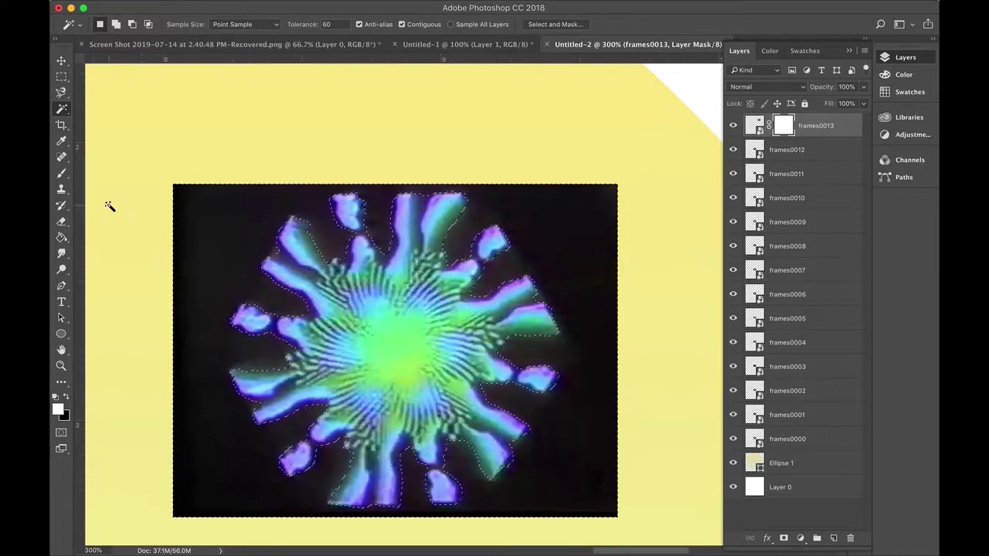
click(62, 175)
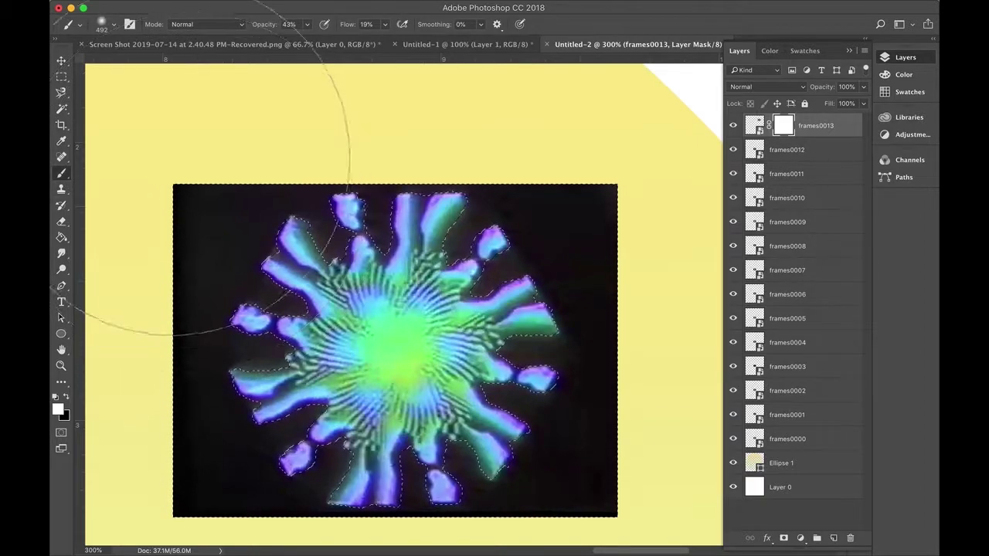
click(116, 26)
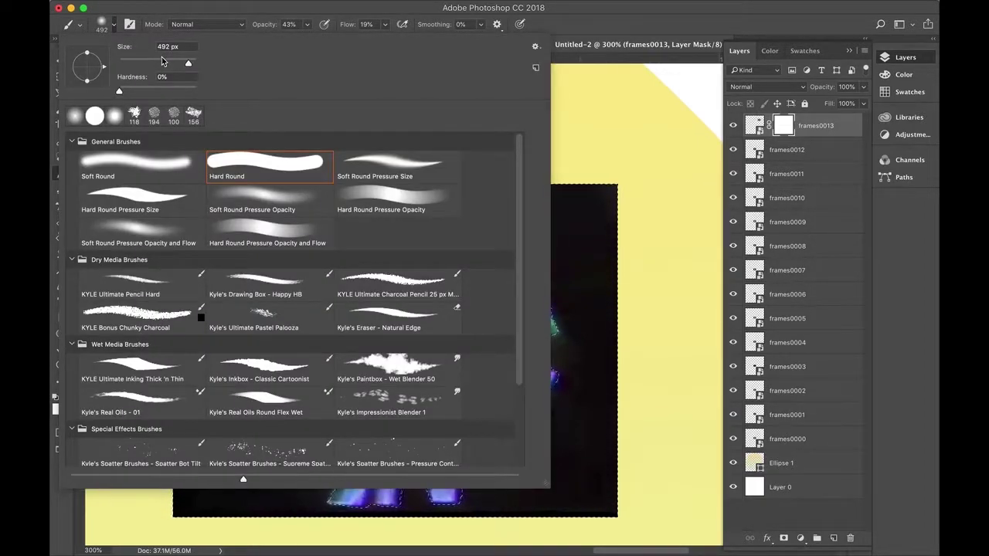
Set a 118 px brush with black foreground, 100% opacity and 100% flow
click(162, 61)
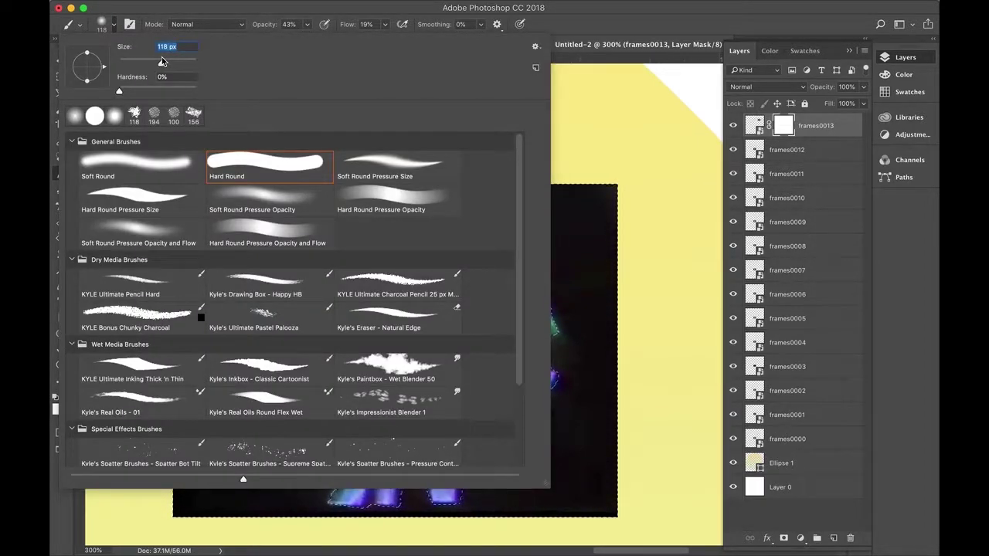
click(662, 110)
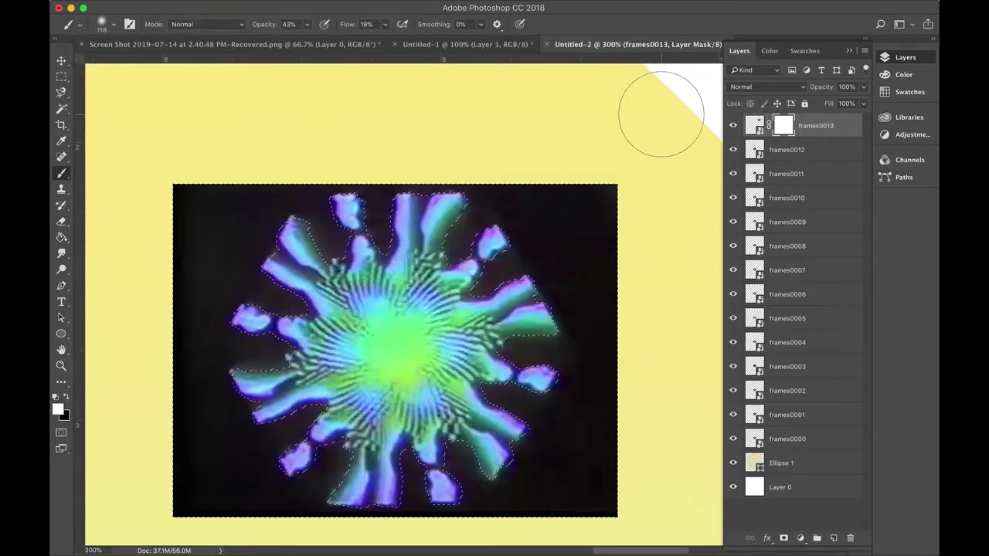
click(67, 399)
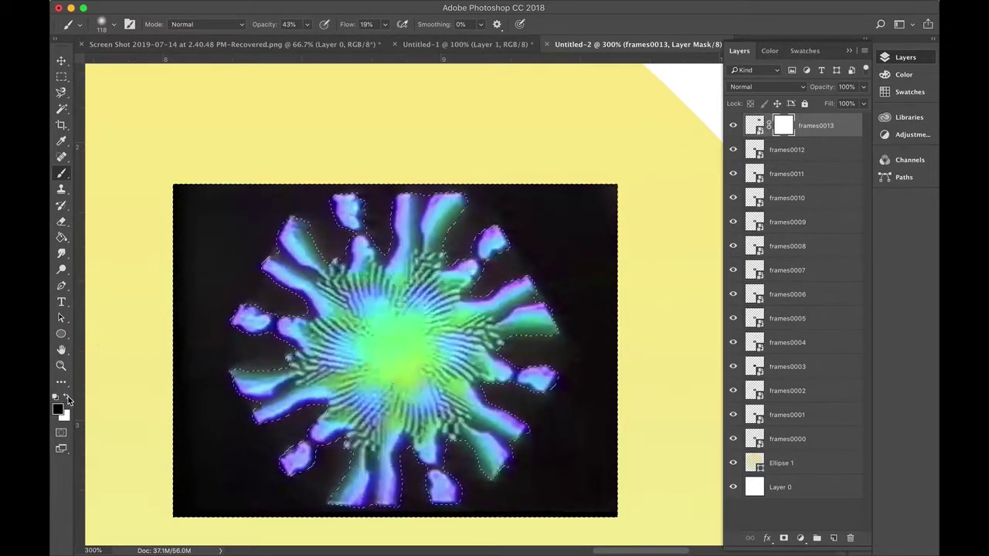
click(306, 28)
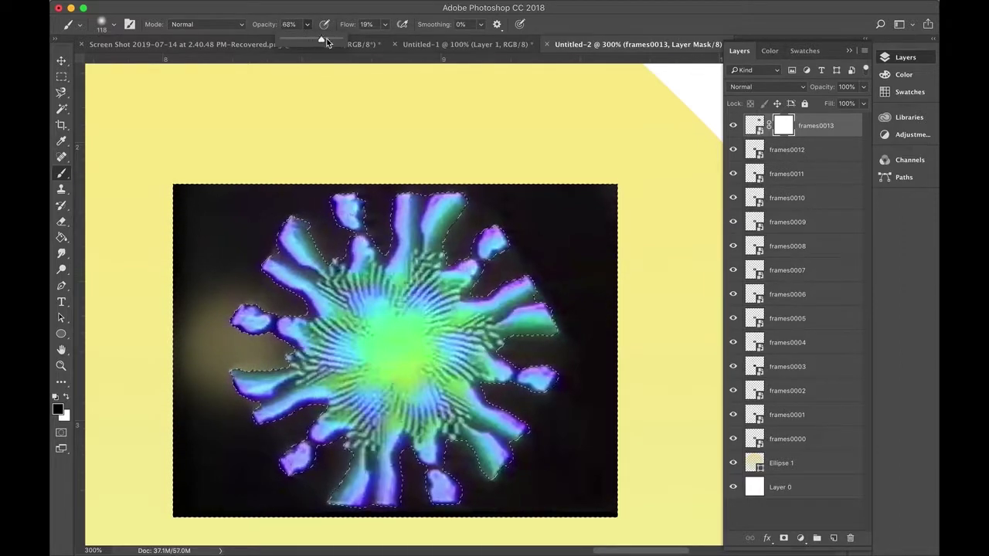
click(386, 28)
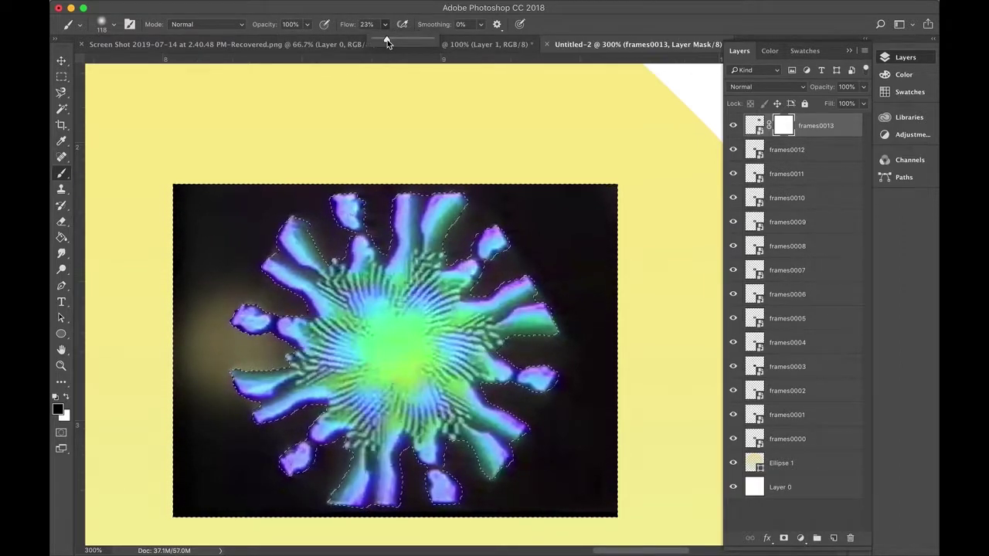
drag(387, 39, 449, 45)
Paint over the selected black background on the mask, left and right of the starburst
drag(231, 242, 203, 217)
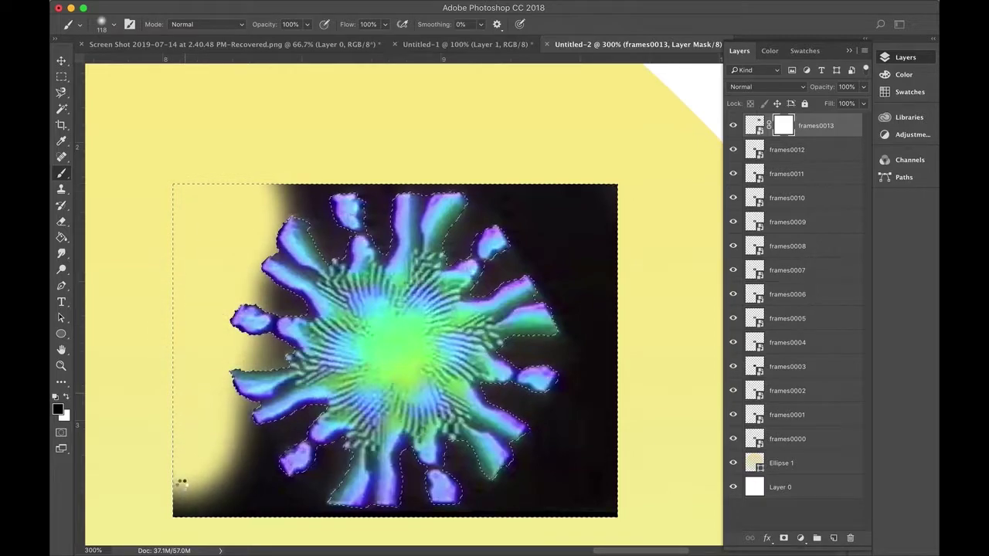
mouse_move(628, 487)
mouse_down()
mouse_move(610, 299)
mouse_move(599, 320)
mouse_move(586, 189)
mouse_move(399, 187)
mouse_move(119, 214)
mouse_up()
mouse_move(466, 459)
mouse_down()
mouse_move(543, 264)
mouse_move(496, 241)
mouse_move(475, 199)
mouse_up()
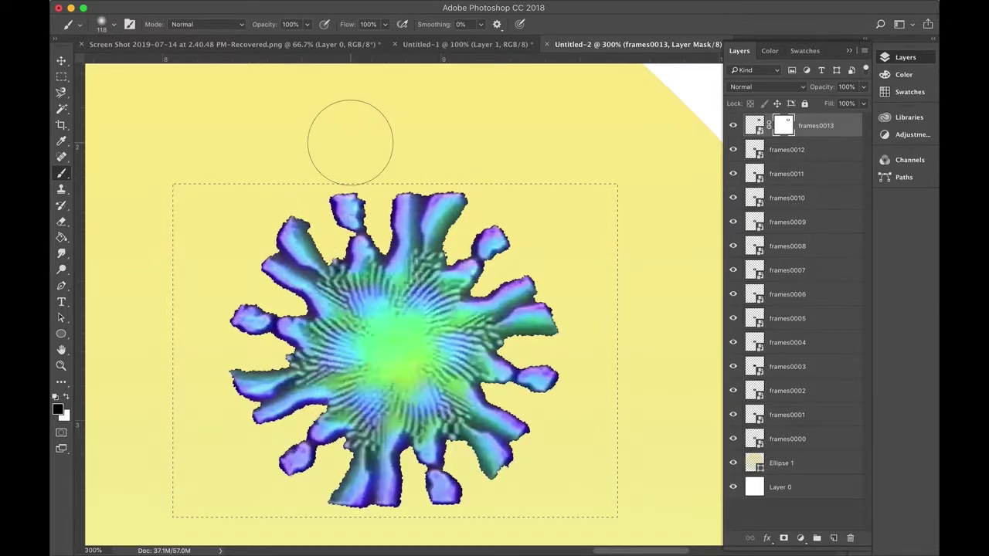
Switch to the Move tool and browse, then close, the Adjustment and layer styles menus
click(62, 61)
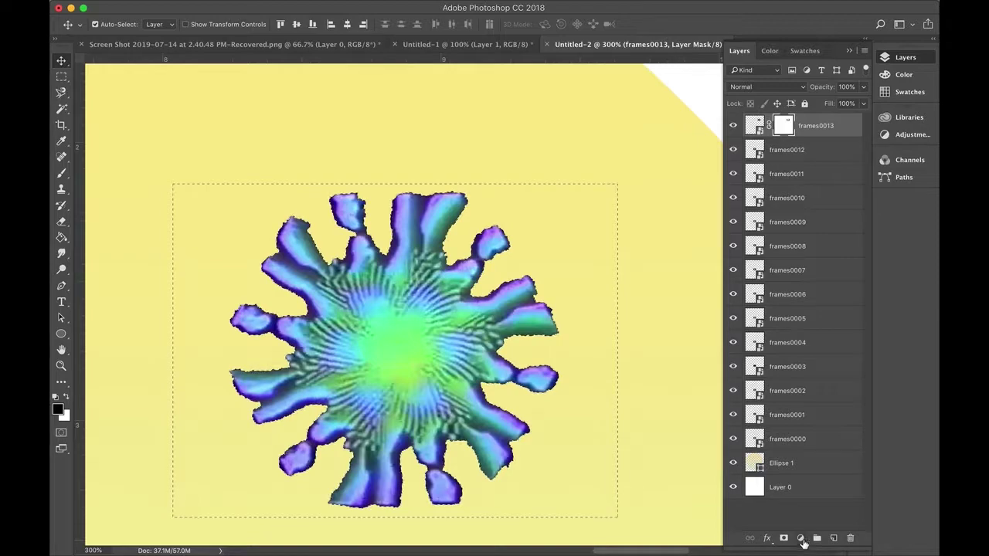
click(802, 539)
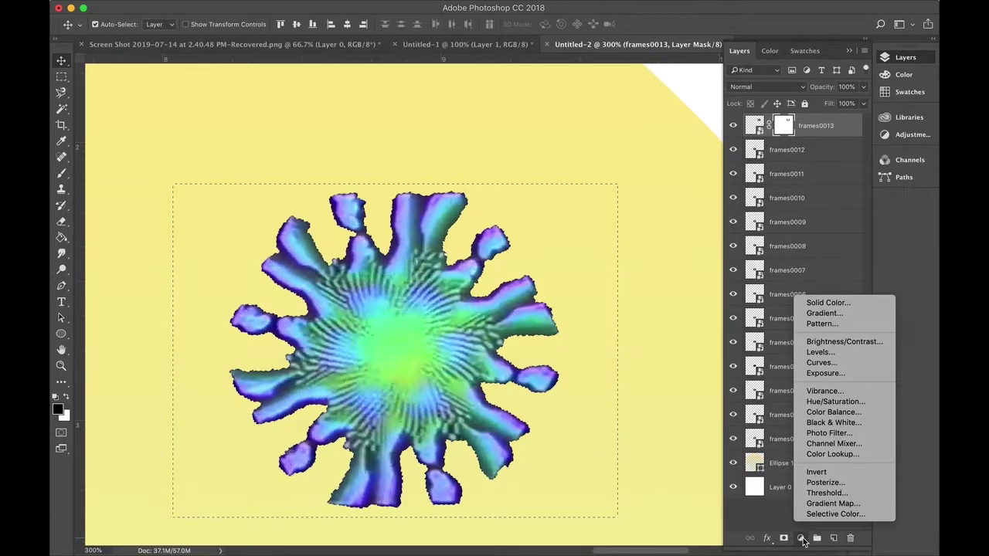
click(802, 540)
click(769, 538)
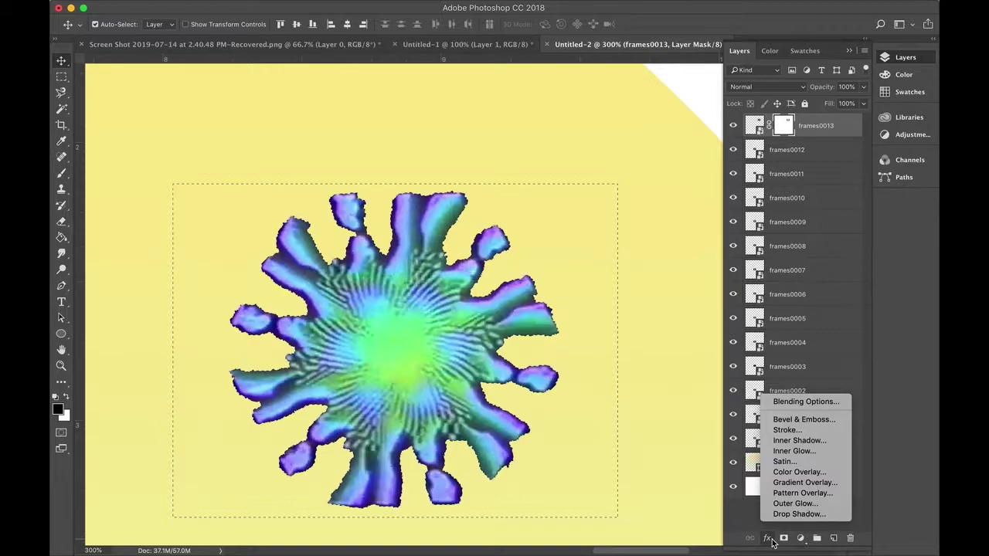
click(772, 543)
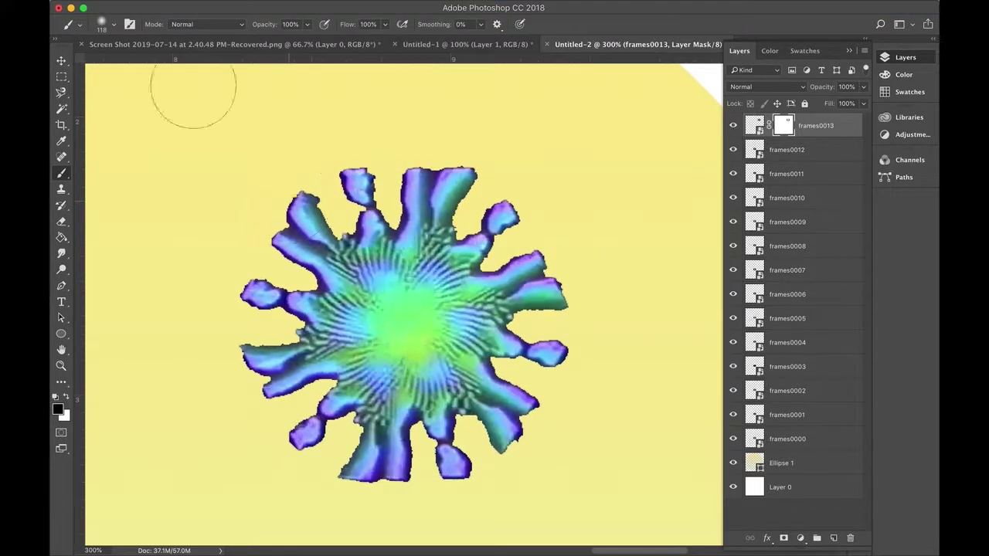
Shrink the brush to 25 px and paint the mask over the right tentacle's dark edges
click(115, 25)
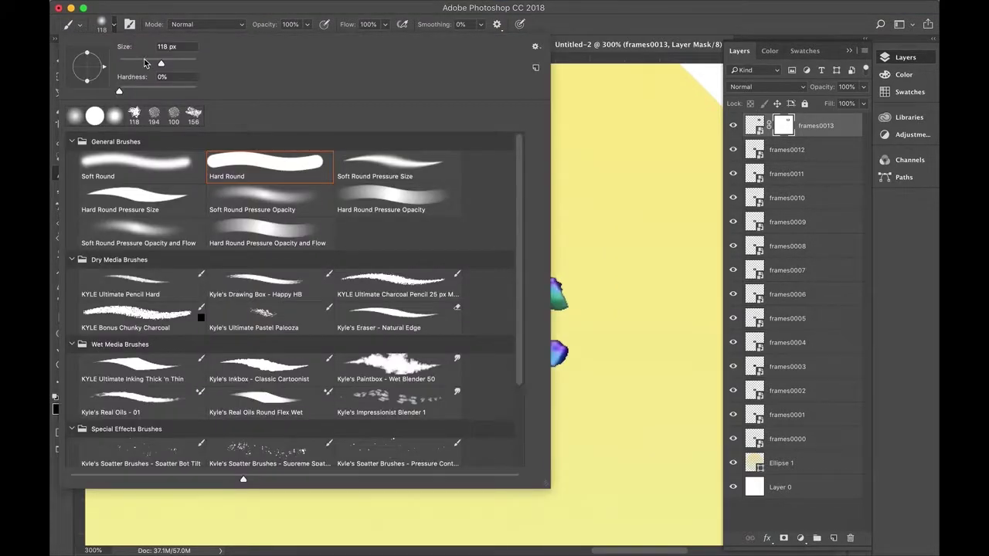
drag(144, 63, 134, 63)
click(587, 269)
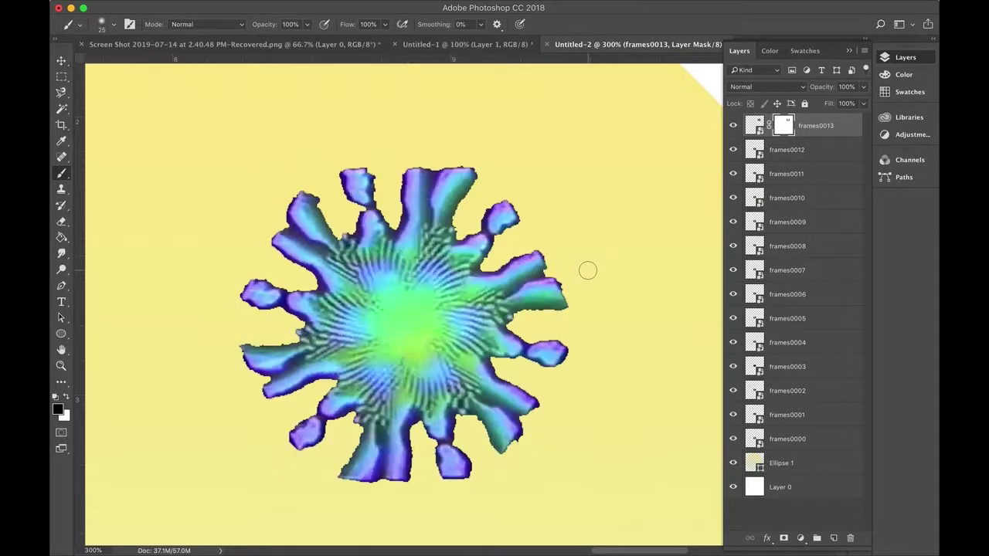
key(super+equal)
key(super+equal)
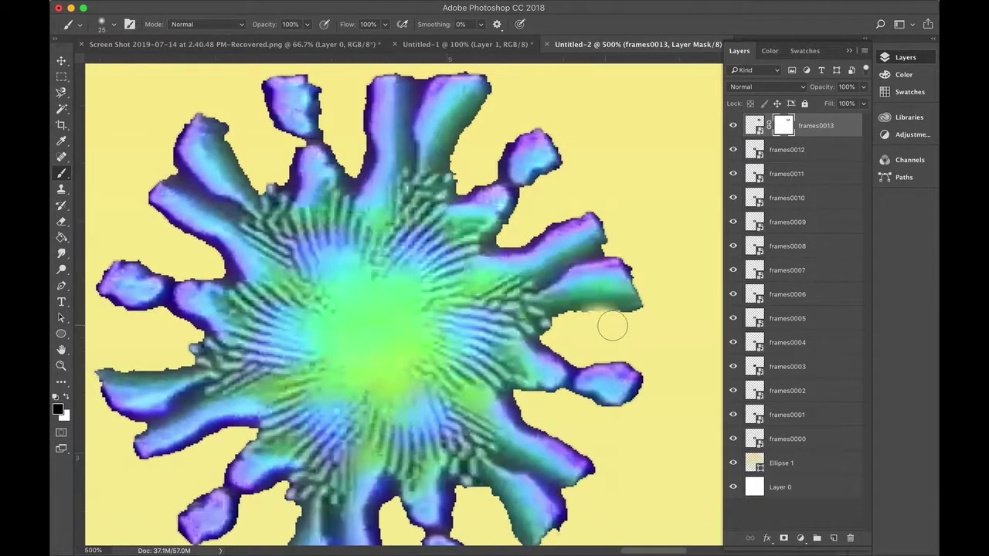
mouse_move(641, 326)
mouse_down()
mouse_move(556, 339)
mouse_move(625, 344)
mouse_move(651, 363)
mouse_up()
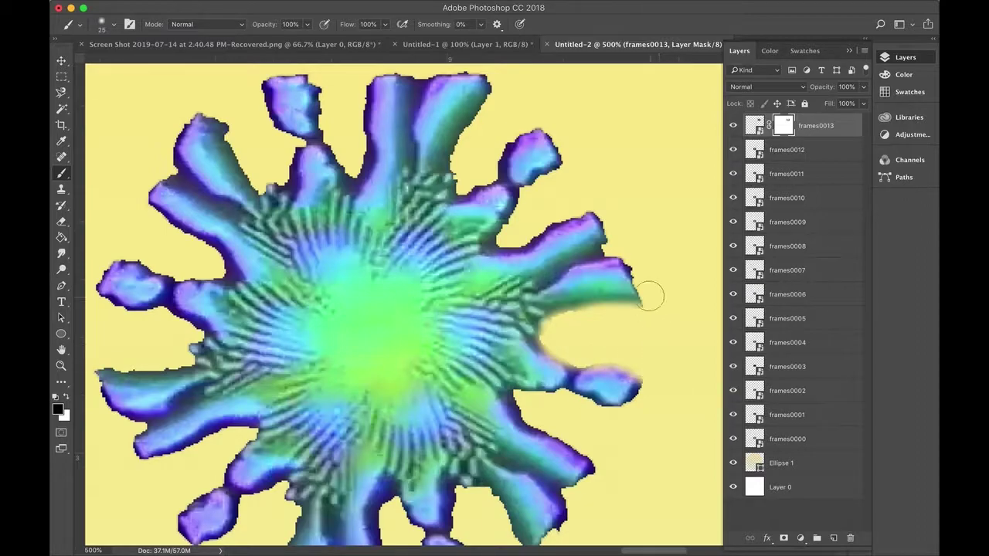
mouse_move(652, 314)
mouse_down()
mouse_move(644, 262)
mouse_move(612, 241)
mouse_move(603, 207)
mouse_move(568, 204)
mouse_move(521, 236)
mouse_move(504, 236)
mouse_move(526, 202)
mouse_move(568, 169)
mouse_move(557, 126)
mouse_up()
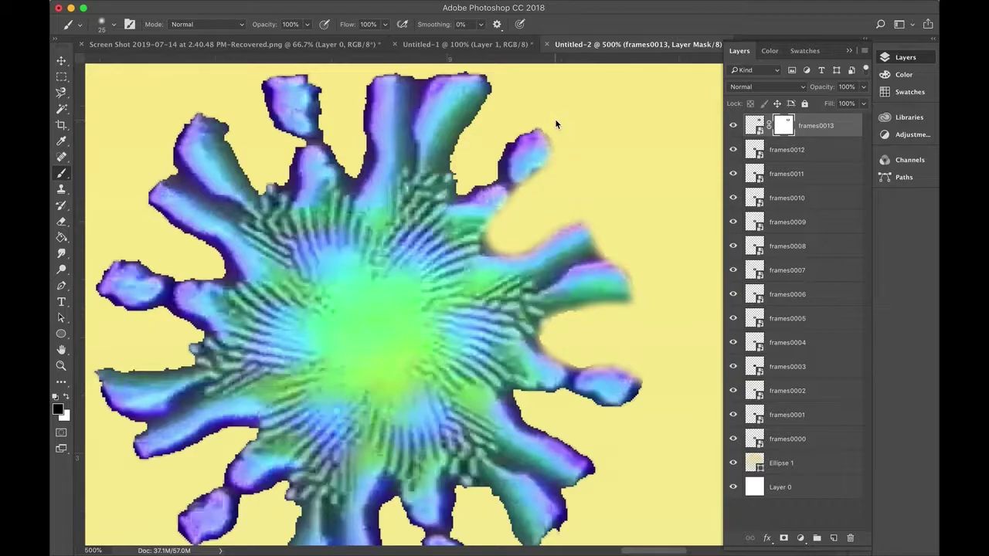
Compare the last mask stroke with undo/redo, then target the frames0013 layer image instead of its mask
key(super+minus)
key(super+minus)
key(super+minus)
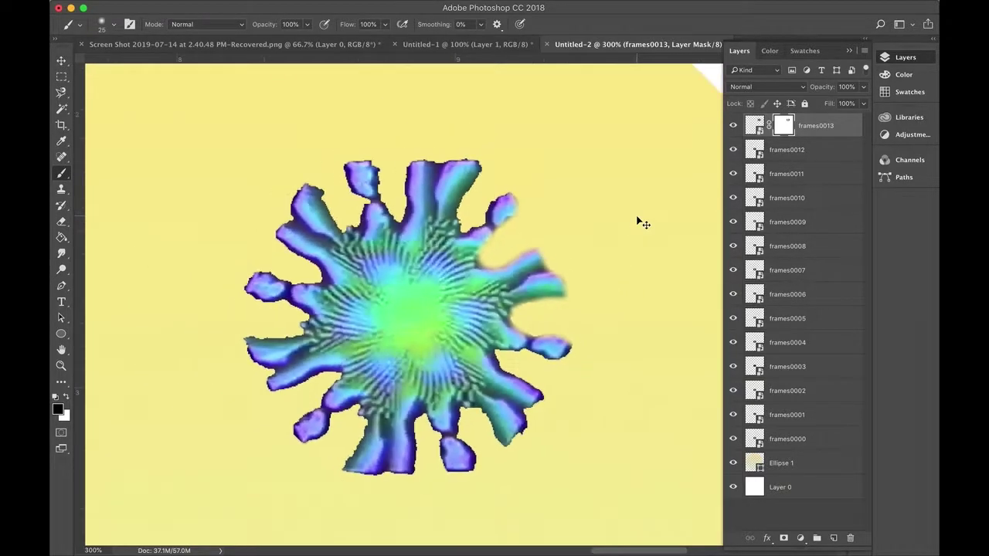
key(super+z)
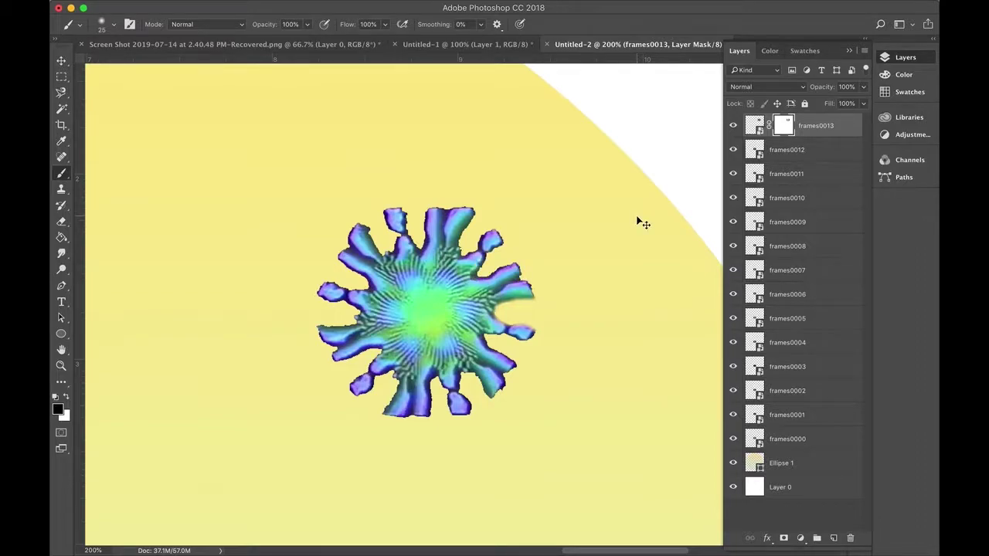
key(super+z)
key(super+z)
key(super+z)
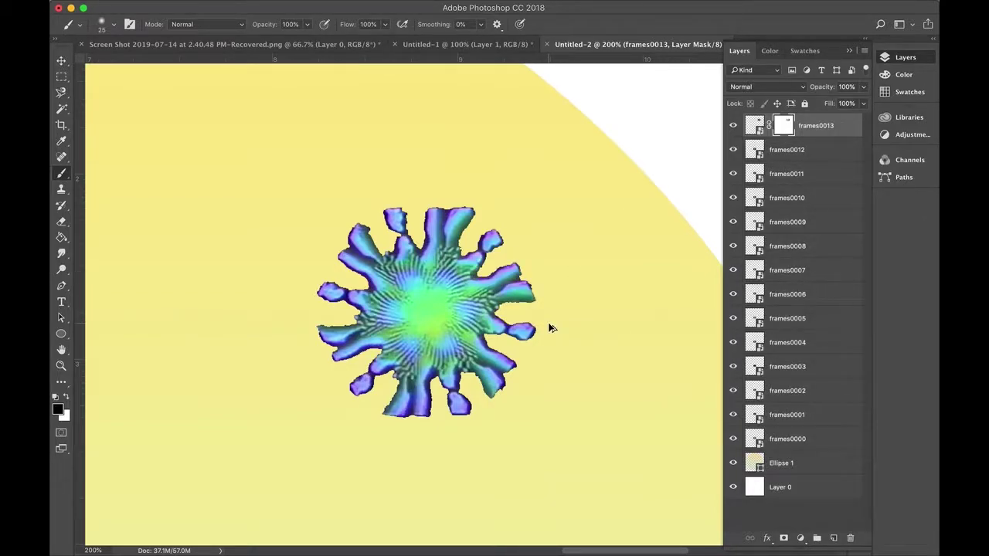
click(754, 126)
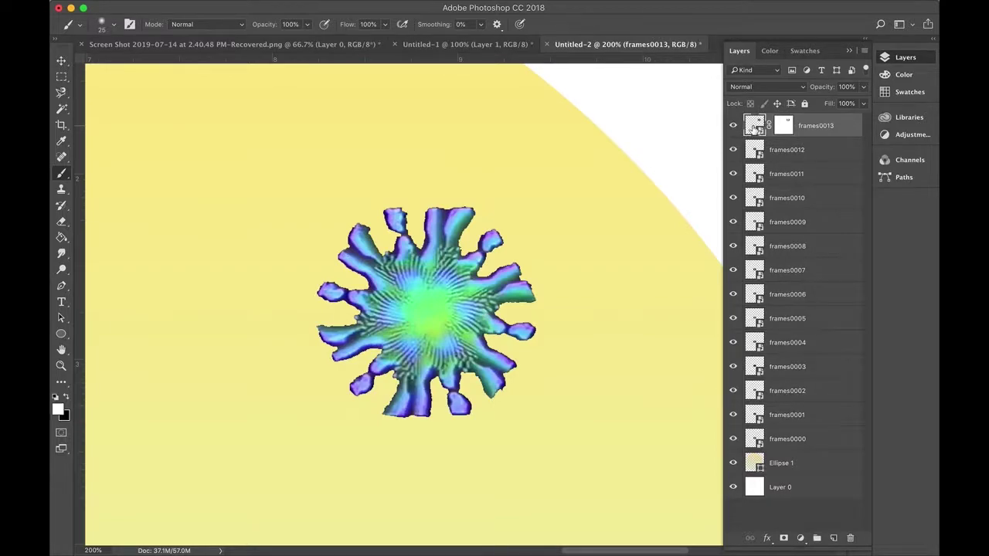
Add an Outer Glow to frames0013 with bright green colour 00ff4e
click(769, 539)
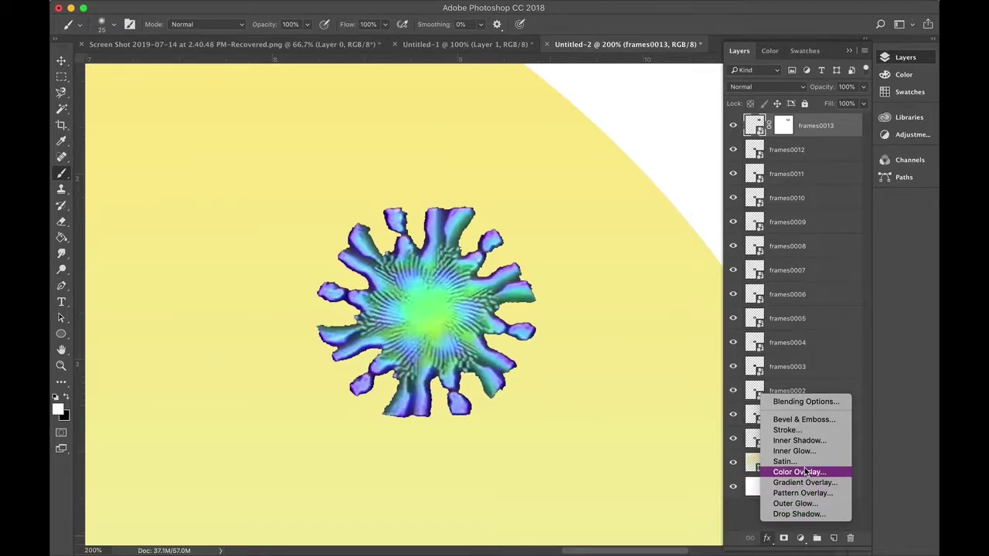
click(804, 504)
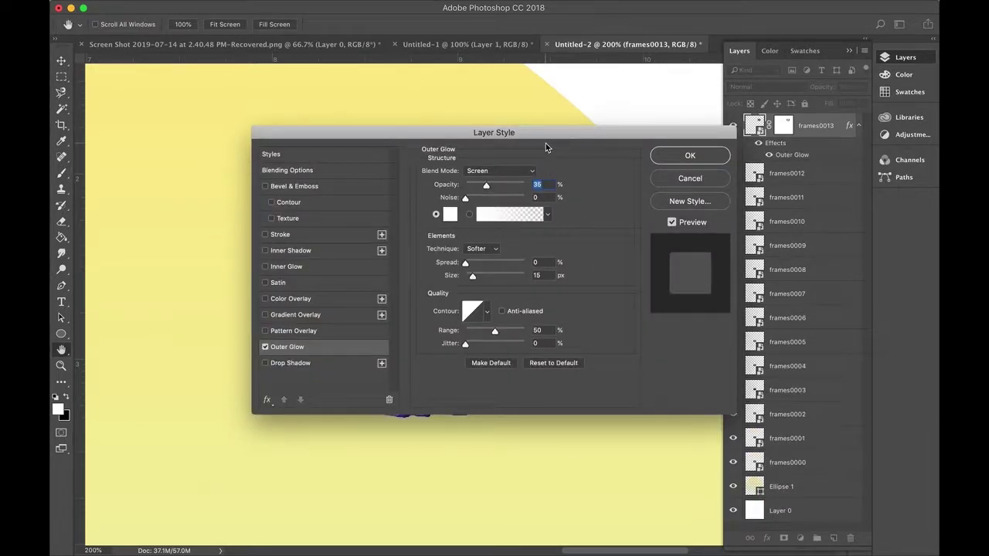
drag(545, 136, 760, 247)
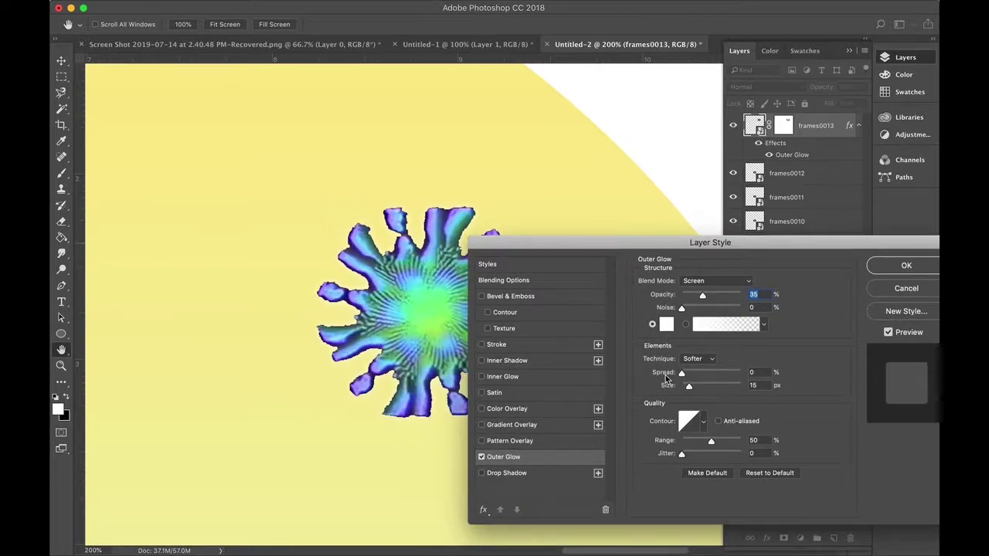
click(667, 325)
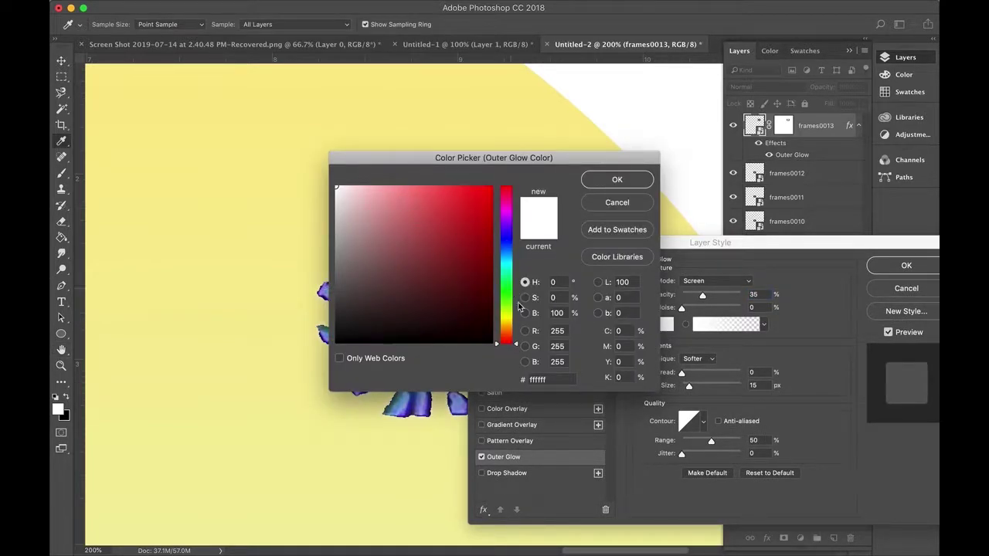
click(505, 283)
click(479, 216)
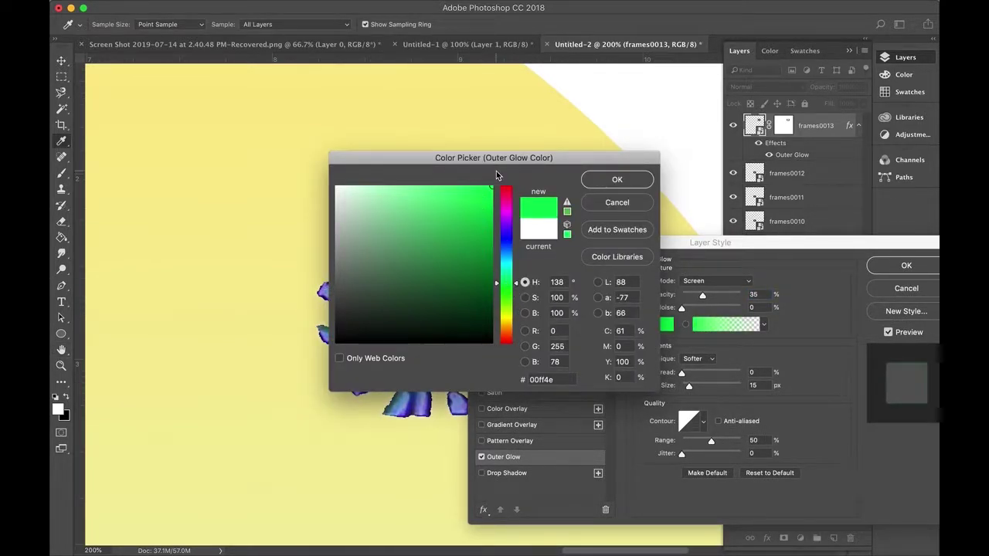
click(617, 180)
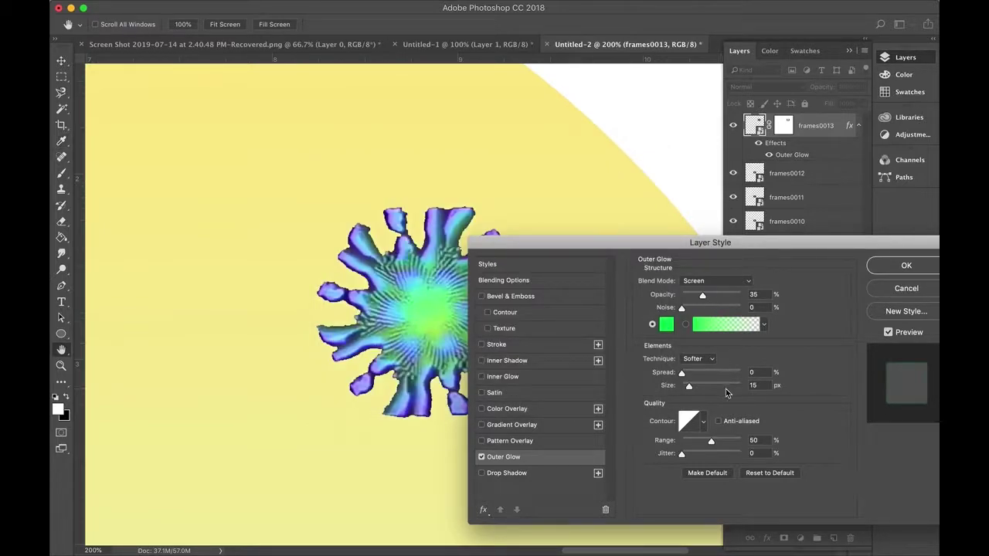
Set the glow to Normal blend, 100% opacity, 10% spread and 9 px size
drag(684, 376, 697, 377)
drag(703, 298, 674, 296)
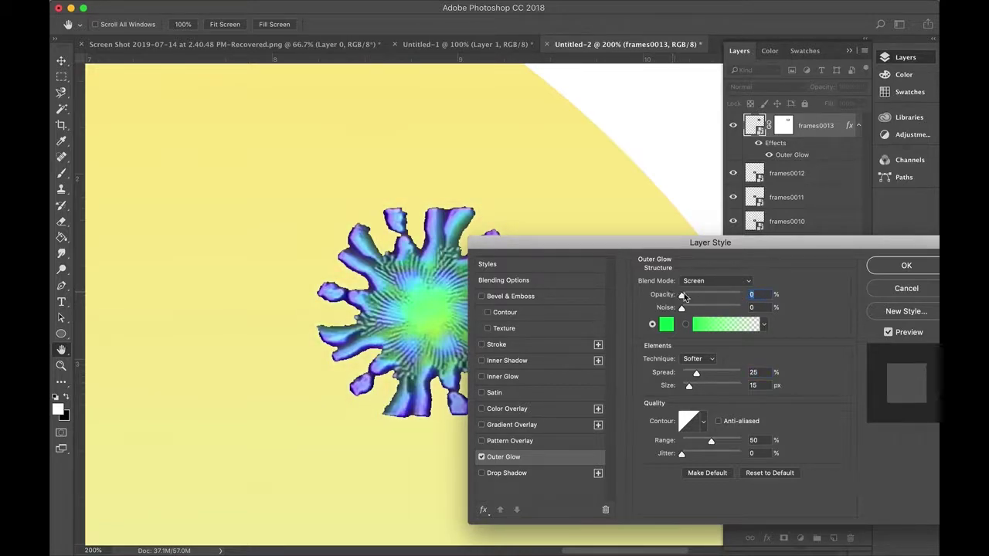
drag(689, 386, 704, 386)
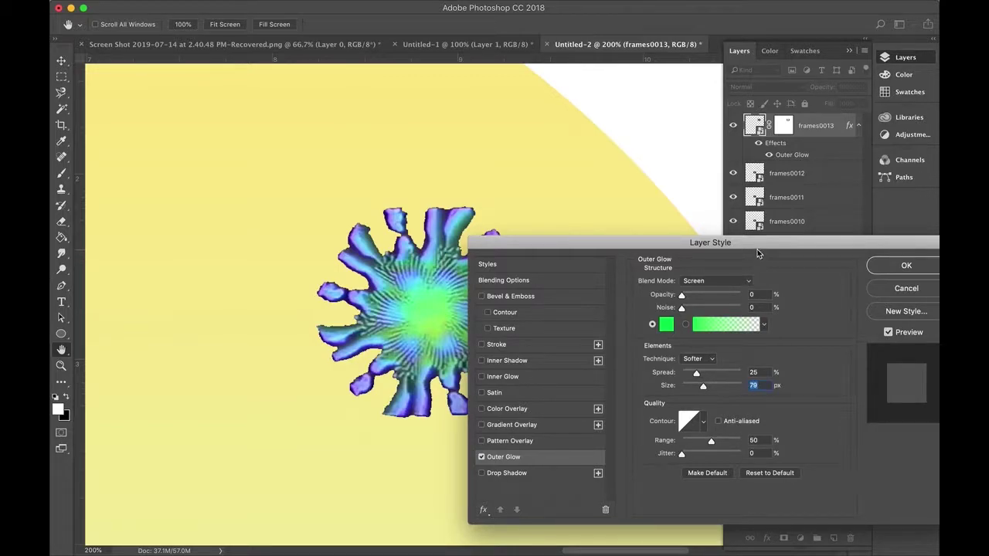
drag(757, 249, 730, 260)
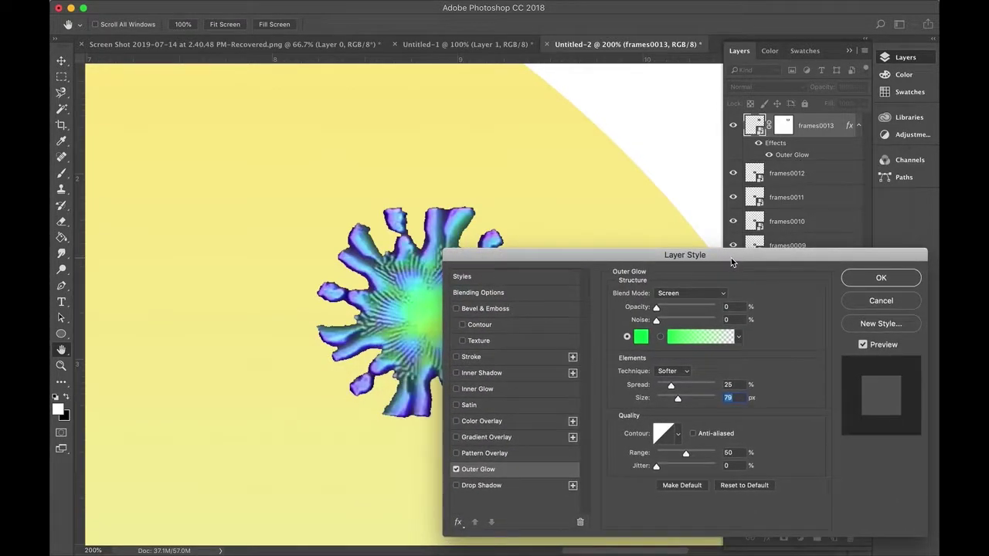
click(703, 291)
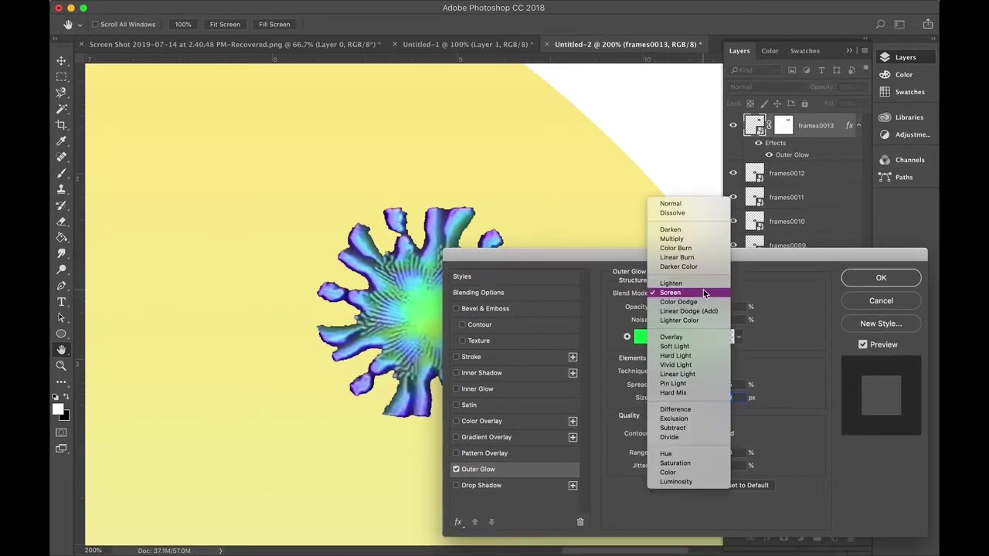
click(698, 202)
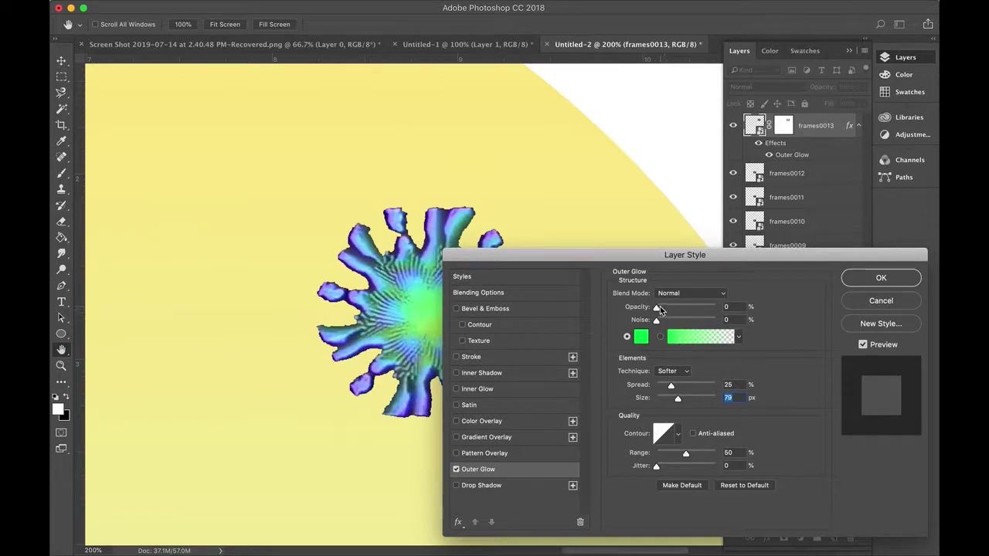
drag(657, 310, 717, 307)
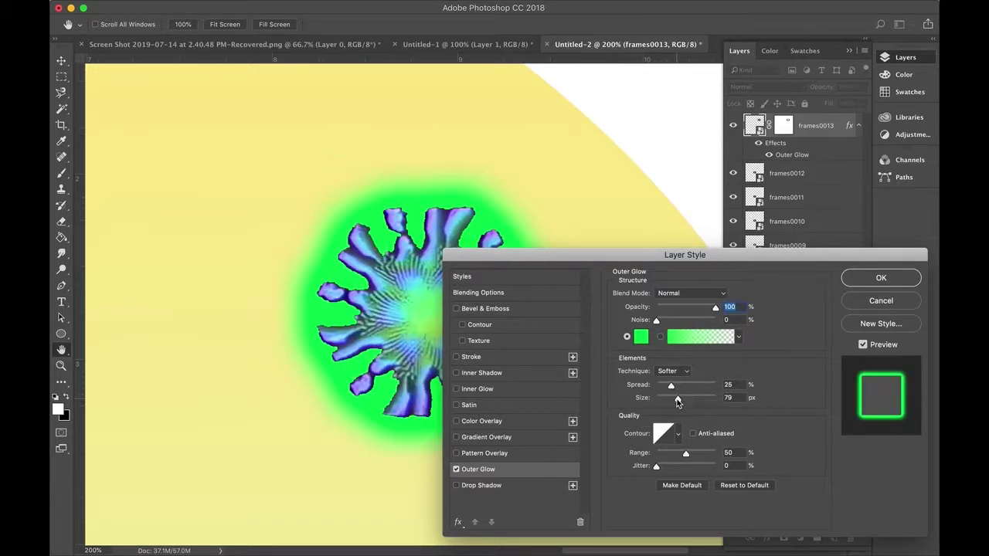
mouse_move(676, 400)
mouse_down()
mouse_move(664, 401)
mouse_move(663, 388)
mouse_move(662, 401)
mouse_up()
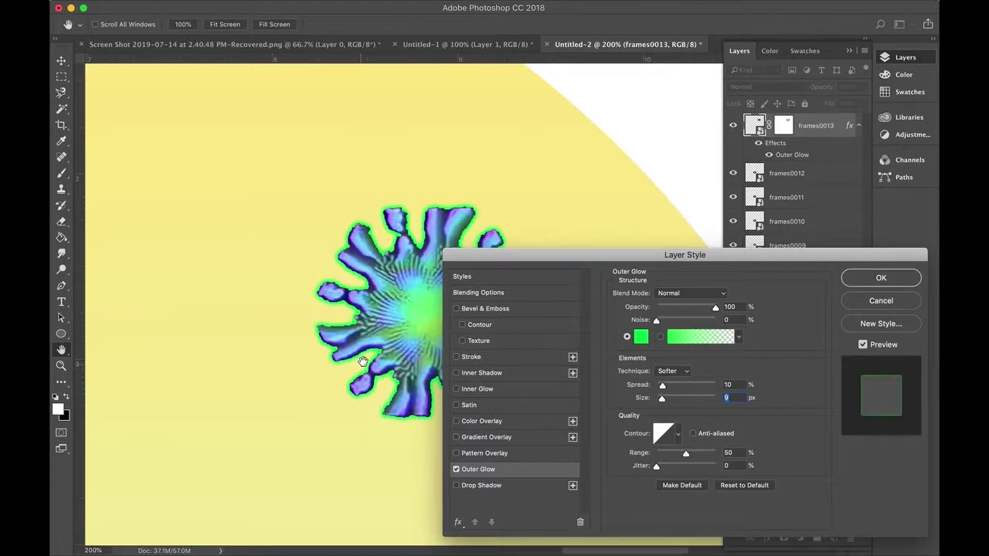
Apply the outer glow and zoom out to 50% to view the whole yellow circle
click(881, 279)
key(b)
scroll(510, 339, down, 2)
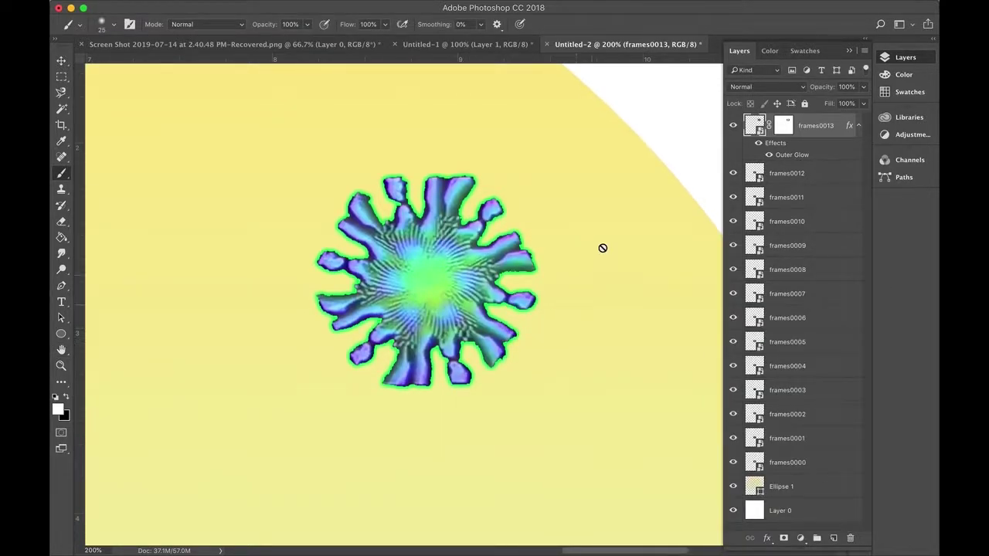
key(super+minus)
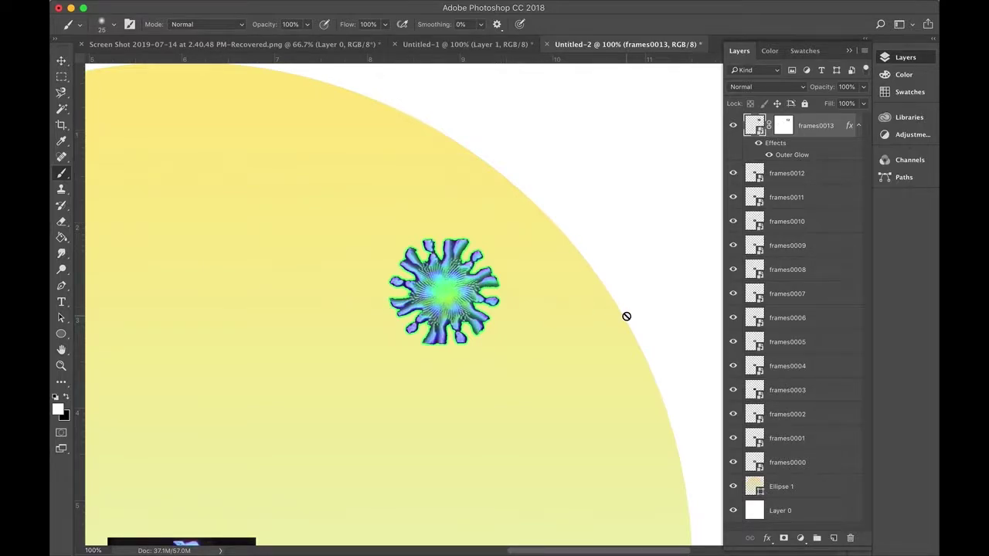
scroll(618, 321, down, 4)
scroll(618, 320, left, 3)
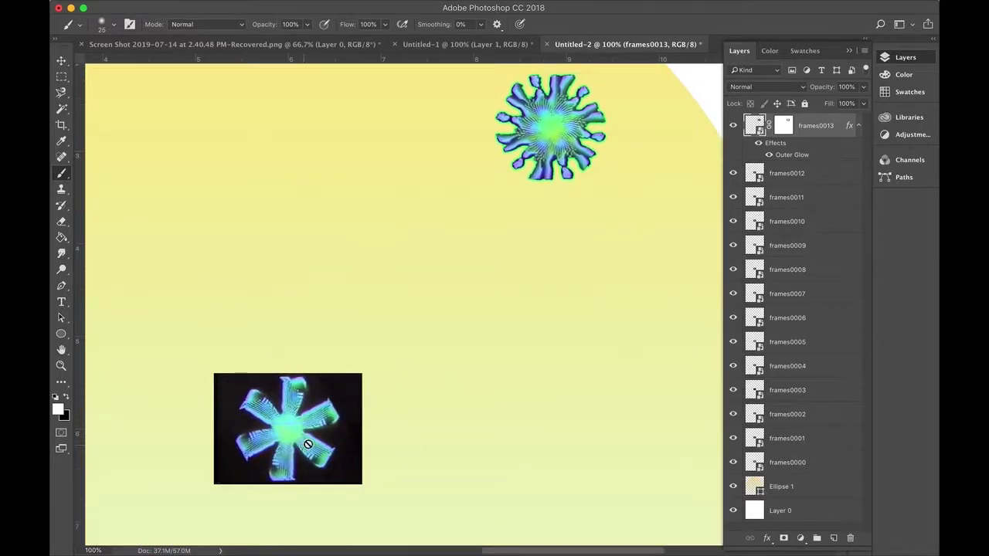
key(super+minus)
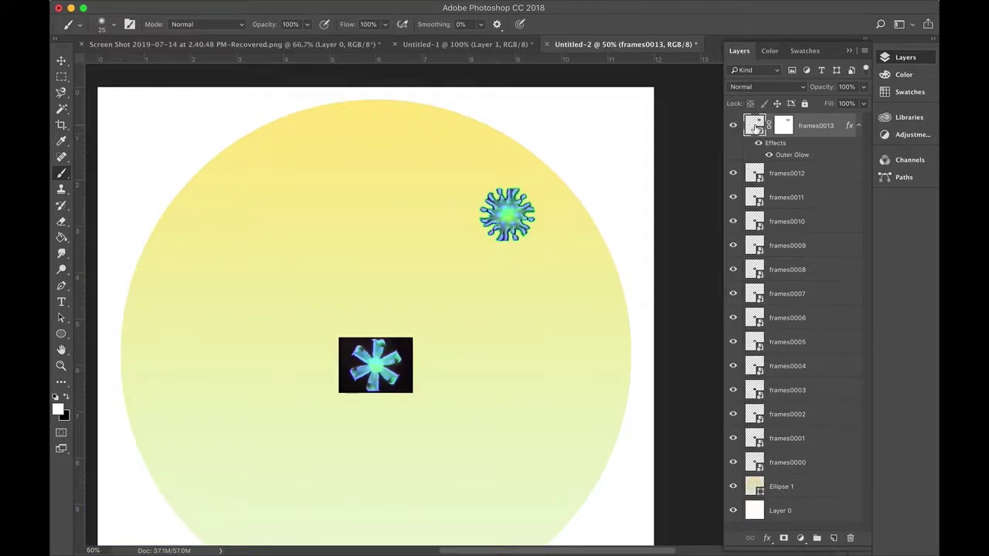
Move the glowing flower to the circle's top, duplicate it with Cmd+J, and place the copy below
click(61, 61)
drag(515, 218, 384, 152)
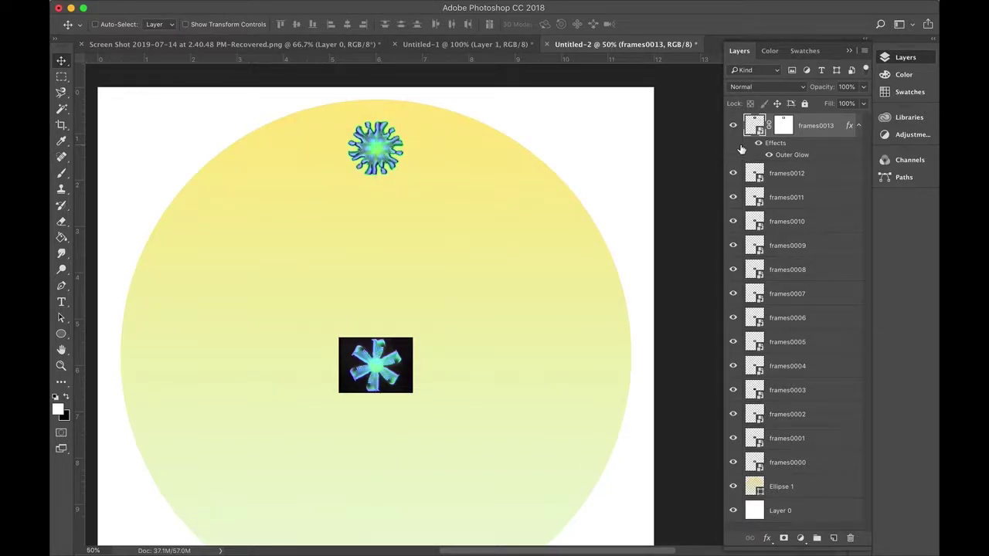
key(super+j)
drag(391, 154, 382, 214)
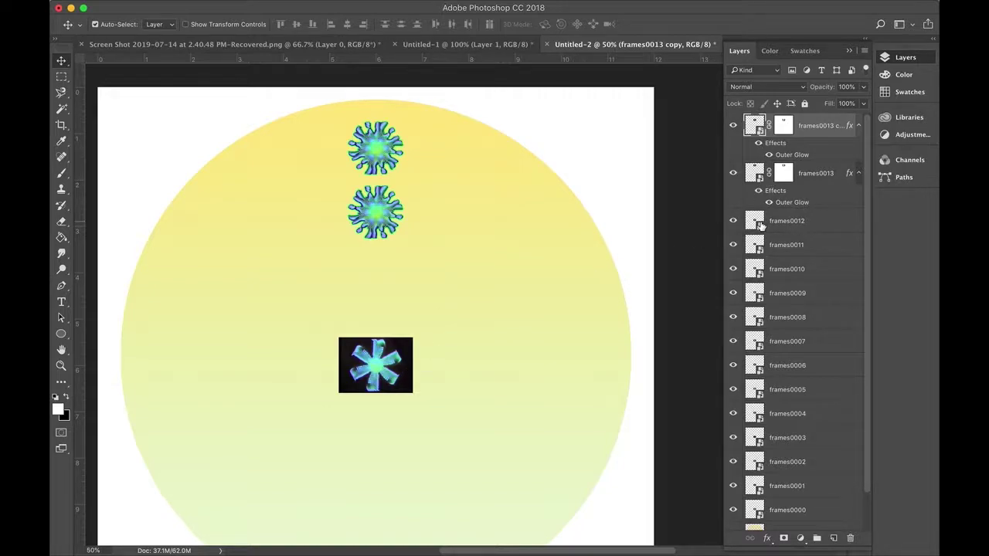
Move the frames0012 image to the upper right of the yellow circle
click(753, 173)
click(755, 222)
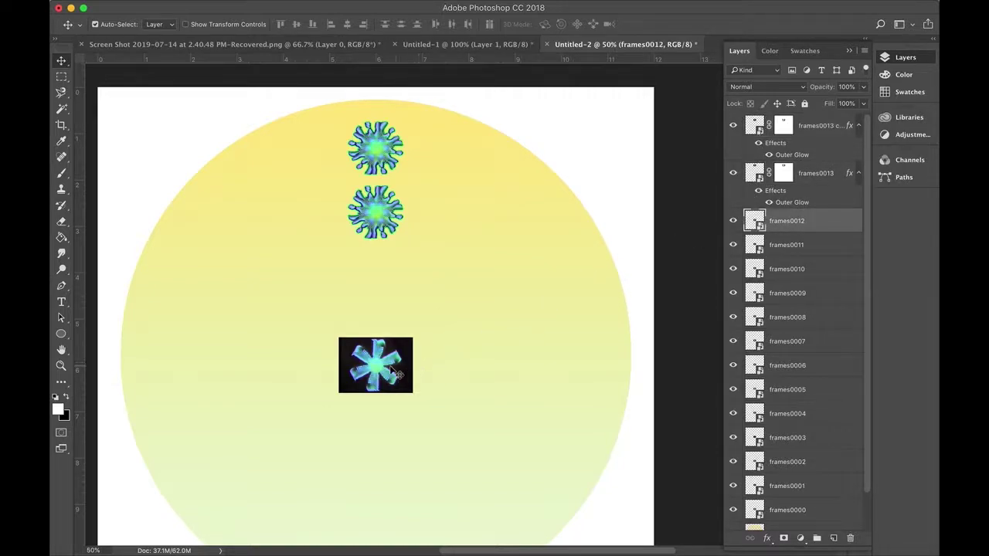
drag(410, 360, 519, 180)
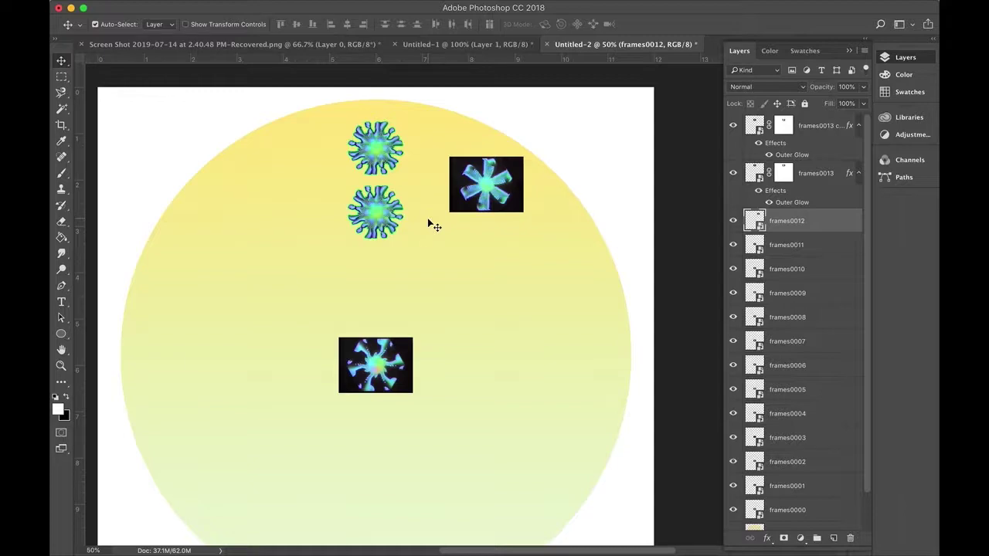
Start a Save As for the document, then cancel it
key(super+shift+s)
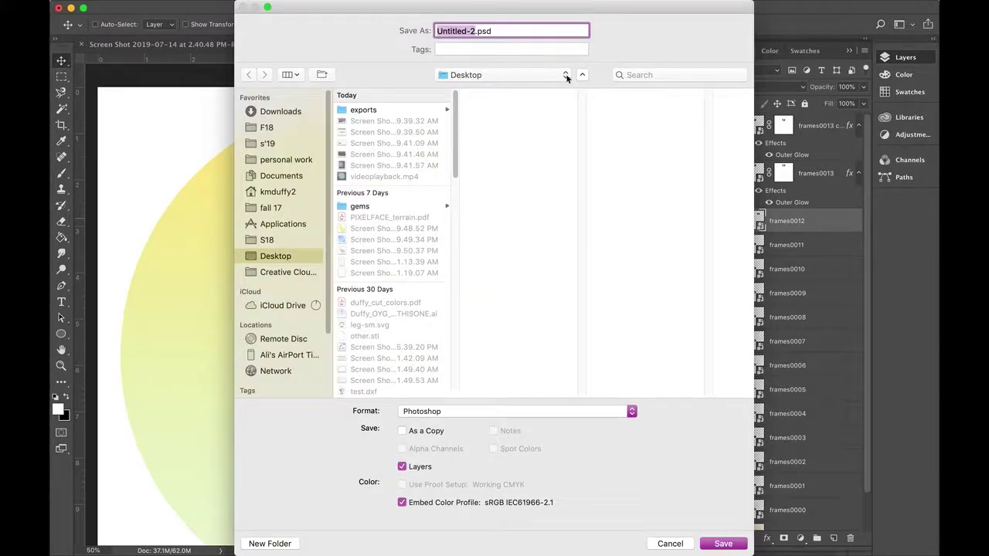
click(671, 544)
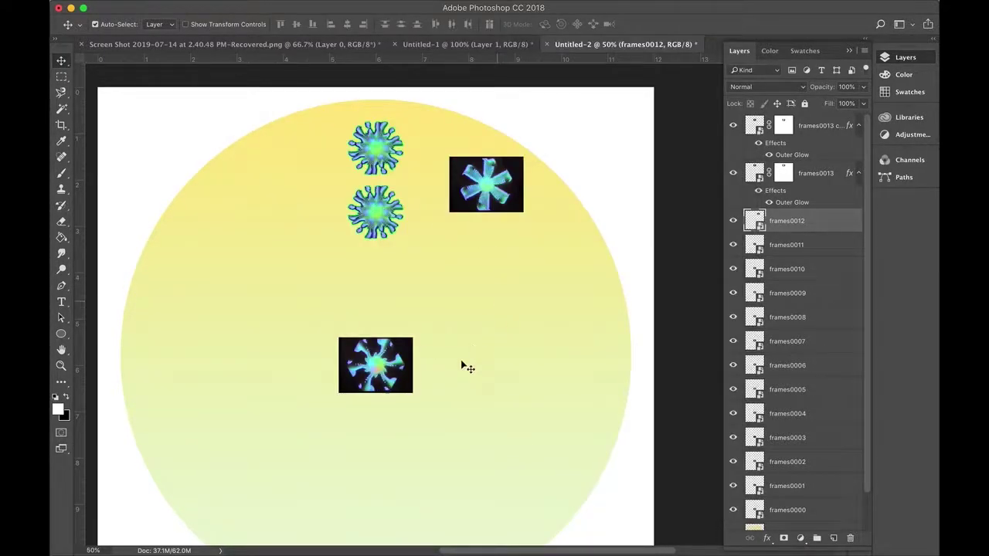
scroll(464, 363, down, 1)
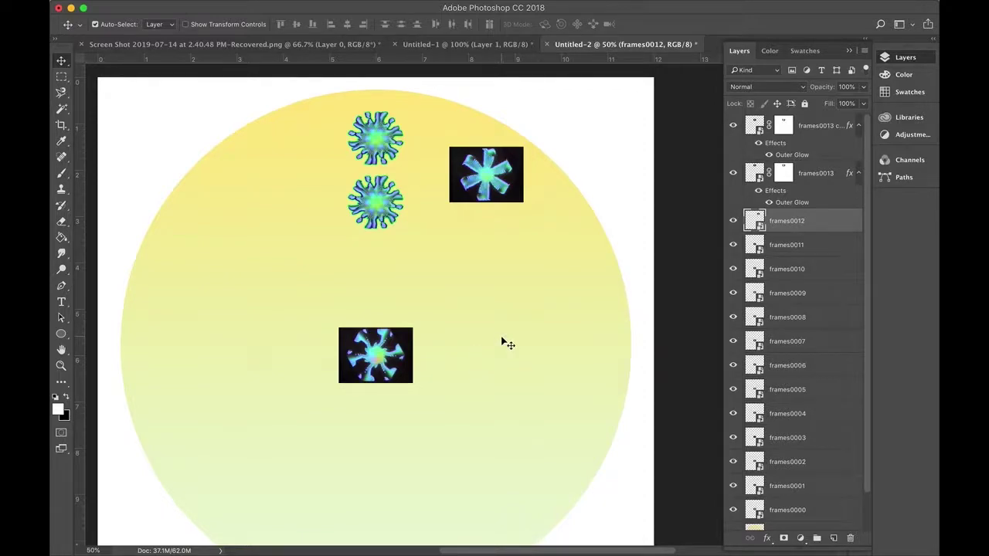